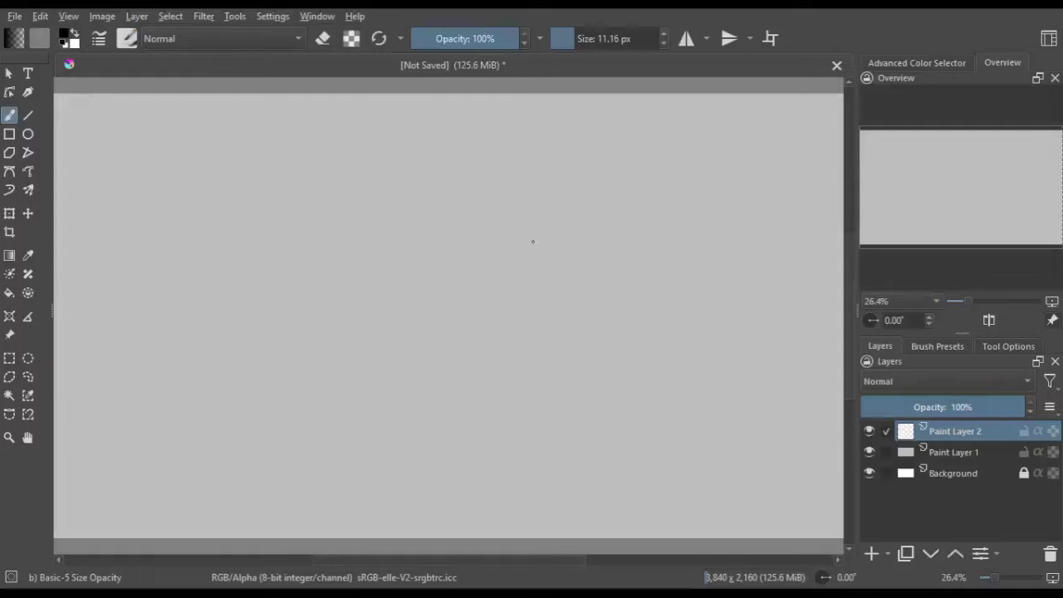
Sketch a curved line of action with loose circles for the head, chest, rib cage and hips
drag(300, 431, 648, 181)
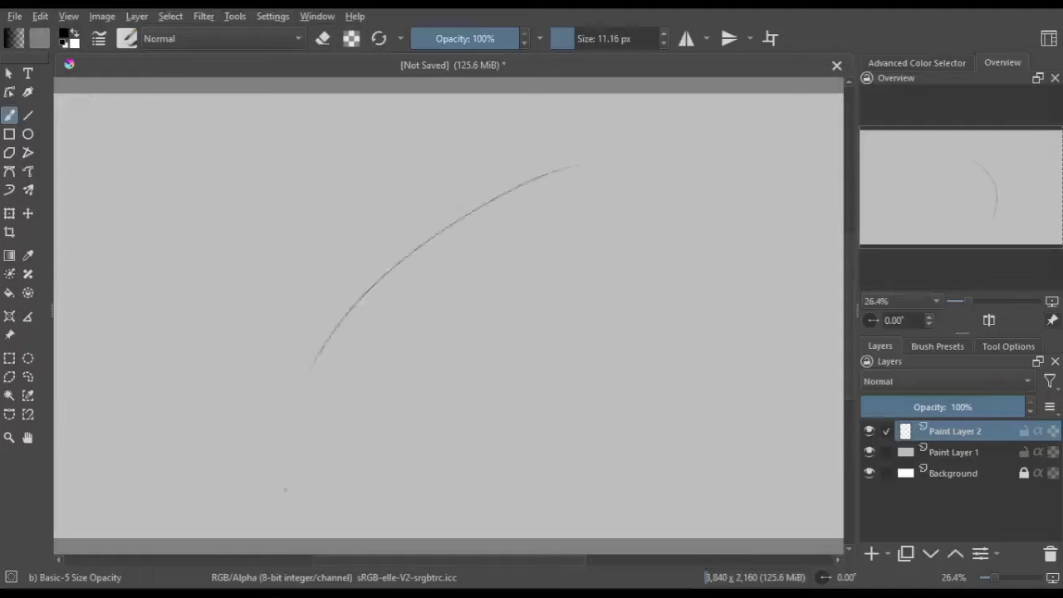
drag(654, 132, 694, 156)
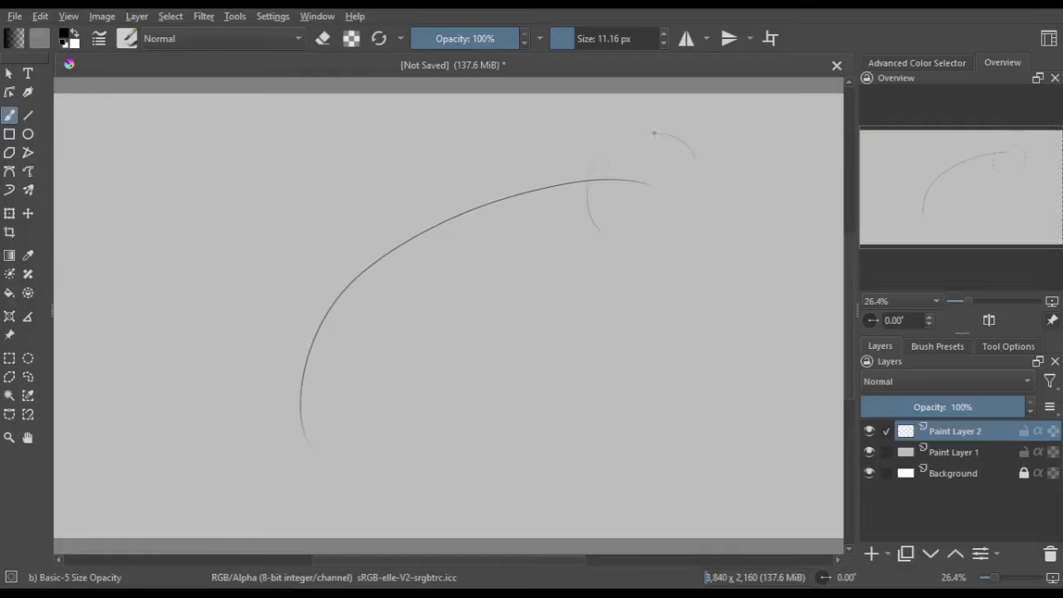
drag(406, 233, 573, 216)
drag(499, 216, 466, 290)
key(ctrl+z)
mouse_move(506, 158)
mouse_down()
mouse_move(429, 186)
mouse_move(390, 307)
mouse_up()
drag(253, 324, 432, 416)
drag(374, 315, 333, 465)
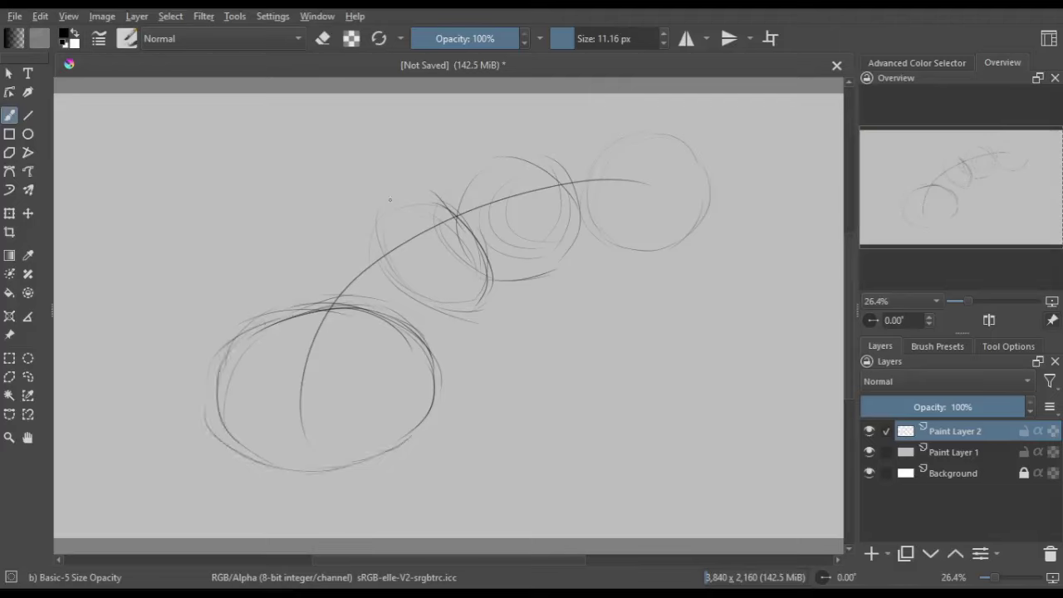
drag(249, 316, 449, 415)
drag(385, 213, 465, 306)
Add lower torso contours and shift those strokes up and to the right
key(m)
drag(534, 306, 600, 229)
drag(462, 309, 461, 369)
key(m)
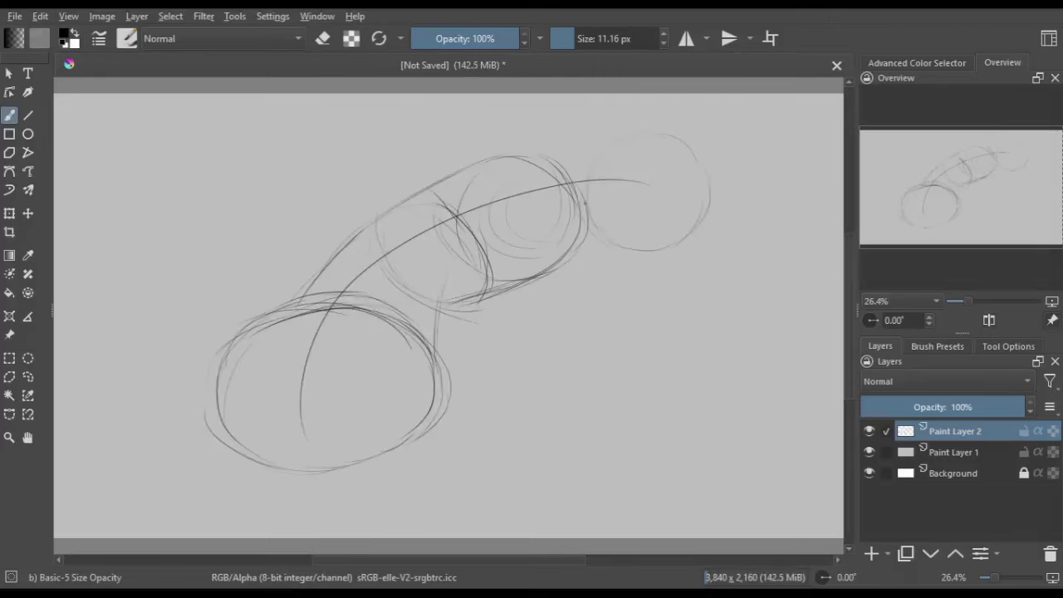
key(ctrl+t)
drag(348, 366, 404, 333)
key(Return)
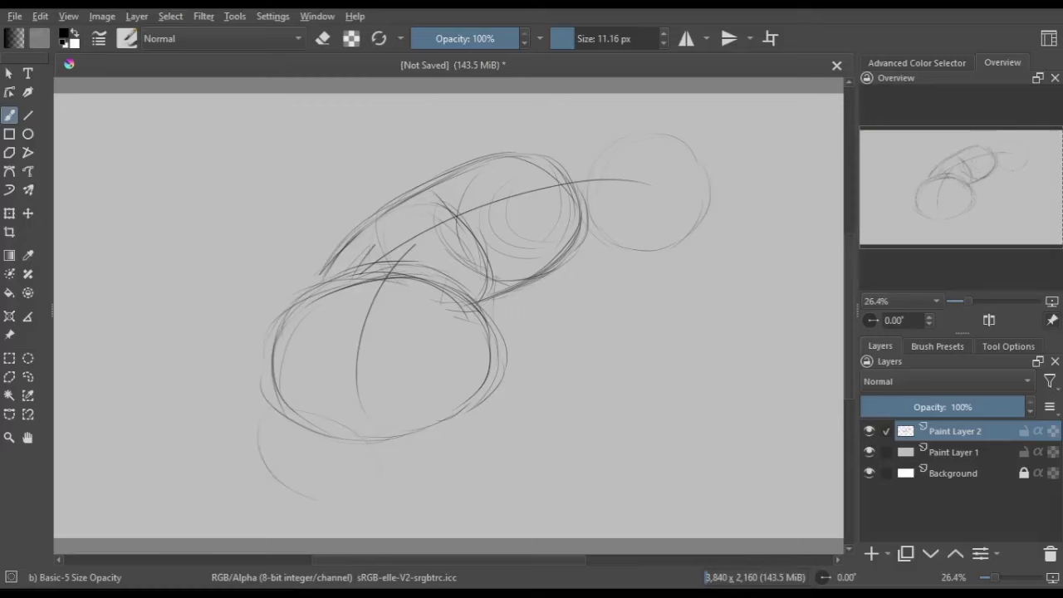
Build up the hip forms, back curve and thigh loops, and darken the torso contour
drag(249, 407, 362, 465)
mouse_move(498, 342)
mouse_down()
mouse_move(390, 466)
mouse_move(477, 399)
mouse_up()
drag(280, 274, 365, 440)
drag(250, 366, 507, 299)
mouse_move(515, 173)
mouse_down()
mouse_move(353, 391)
mouse_move(466, 475)
mouse_up()
drag(249, 399, 340, 490)
drag(470, 461, 507, 357)
mouse_move(582, 217)
mouse_down()
mouse_move(482, 299)
mouse_move(386, 200)
mouse_move(544, 145)
mouse_move(386, 270)
mouse_up()
Strengthen the spine curve and top contours, and add strokes around the head circle
key(m)
key(m)
drag(515, 154, 353, 391)
mouse_move(378, 203)
mouse_down()
mouse_move(560, 154)
mouse_move(536, 278)
mouse_up()
drag(615, 220, 724, 183)
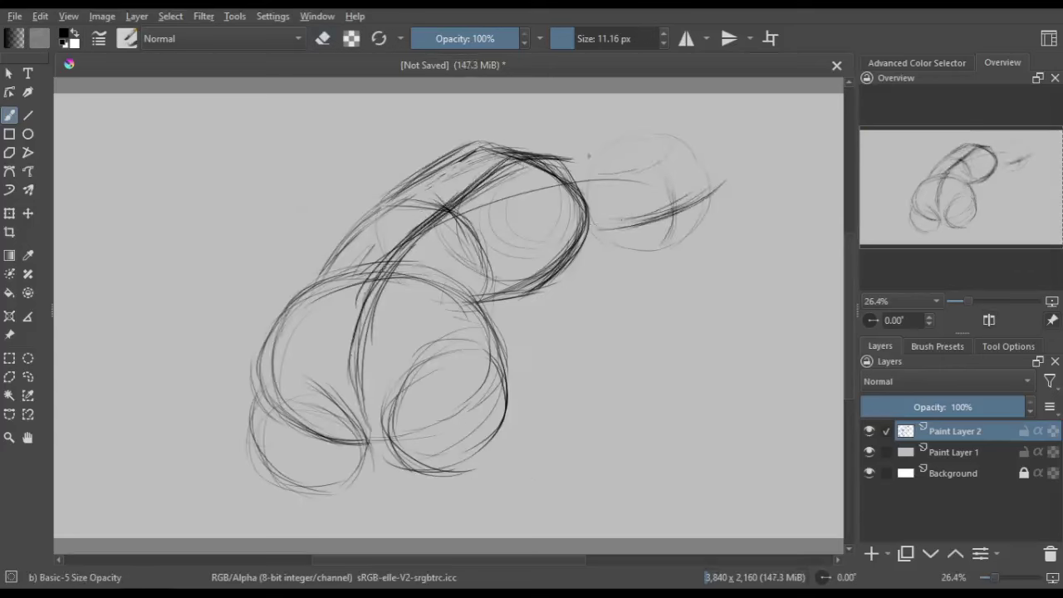
drag(555, 163, 601, 154)
Reinforce the upper back contour and define the sides and bottom of the head
key(m)
drag(274, 200, 340, 137)
drag(349, 208, 397, 140)
key(m)
mouse_move(511, 203)
mouse_down()
mouse_move(568, 154)
mouse_move(623, 269)
mouse_up()
drag(577, 149, 517, 208)
drag(519, 192, 523, 249)
drag(594, 214, 586, 264)
Reinforce the thigh circles, right body contour, upper back and middle torso
drag(391, 349, 304, 462)
drag(432, 357, 407, 482)
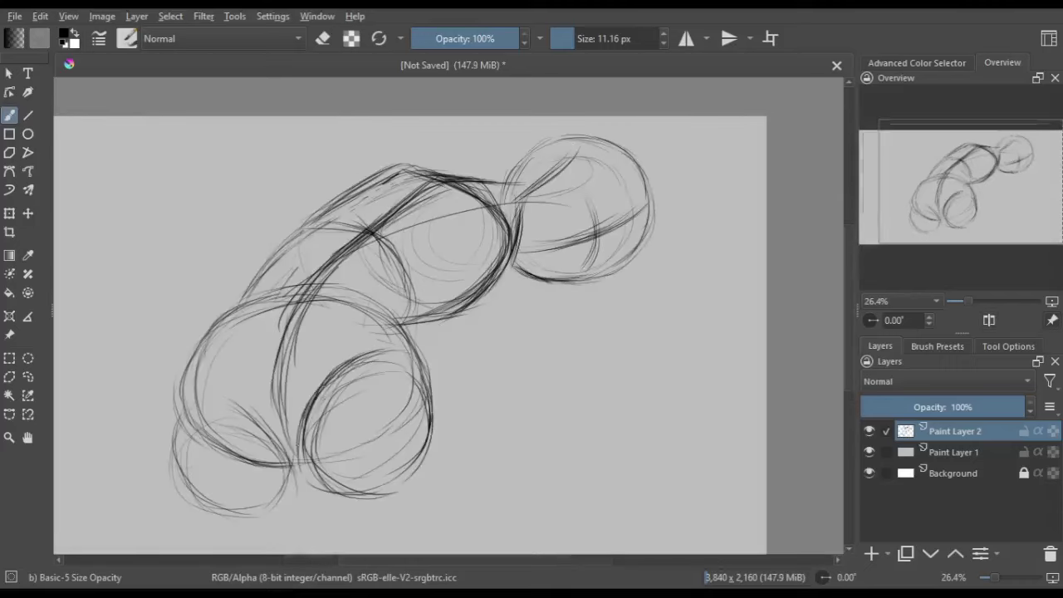
key(m)
drag(599, 470, 726, 397)
drag(498, 299, 727, 403)
drag(490, 337, 457, 473)
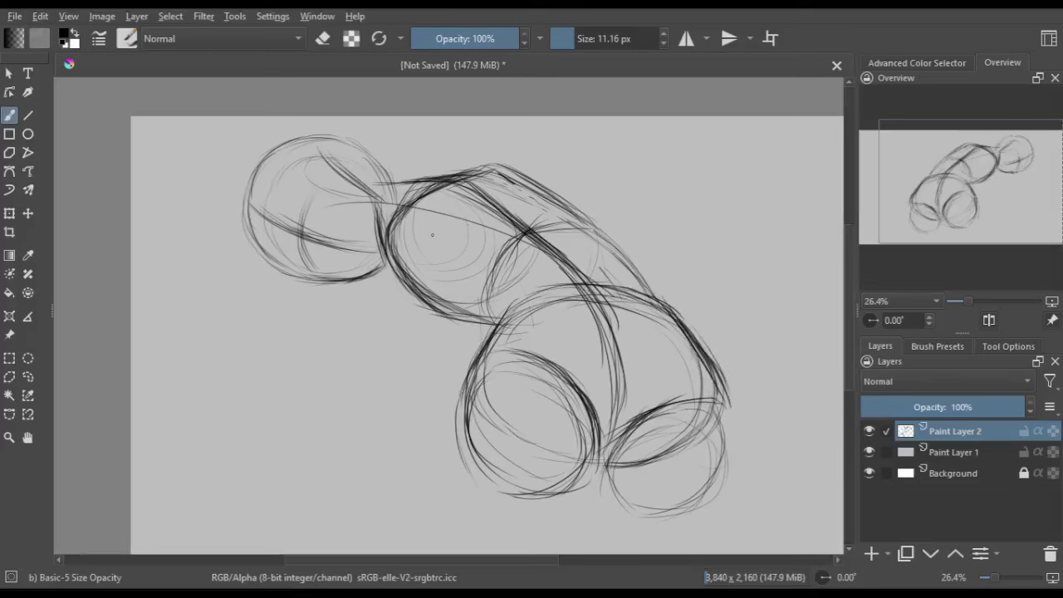
key(m)
drag(397, 181, 516, 171)
drag(370, 188, 229, 309)
drag(471, 297, 389, 357)
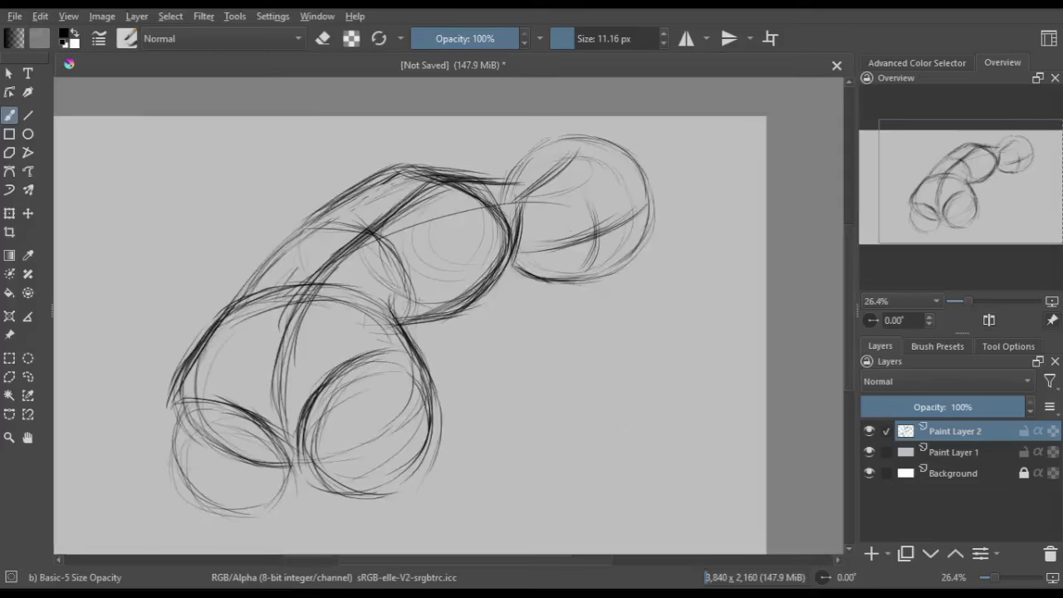
Draw the shoulder circle and the upper arm coming down from it
mouse_move(497, 225)
mouse_down()
mouse_move(465, 278)
mouse_move(457, 274)
mouse_up()
key(m)
drag(416, 236, 391, 278)
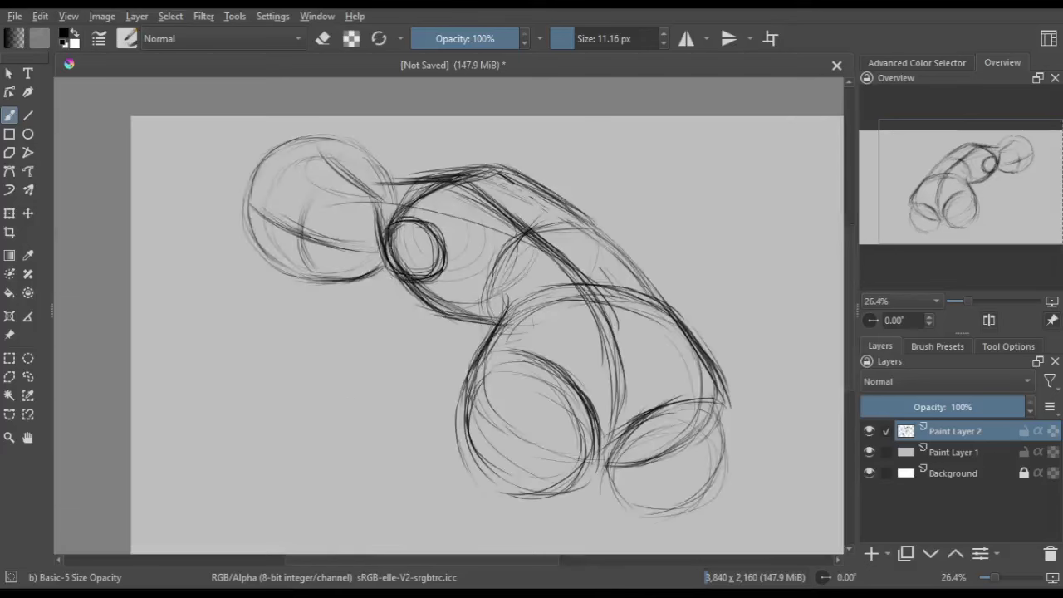
drag(428, 221, 399, 306)
drag(392, 223, 397, 309)
key(m)
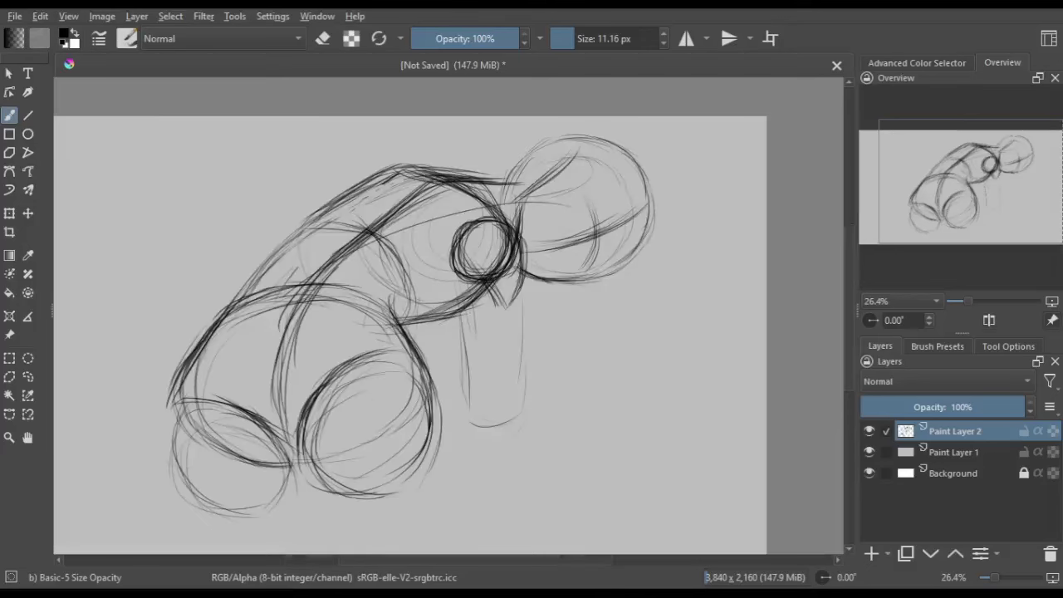
Sketch the hanging arm and hand extending down below the shoulder
drag(522, 296, 515, 404)
drag(462, 276, 466, 415)
drag(508, 293, 519, 411)
drag(448, 338, 428, 466)
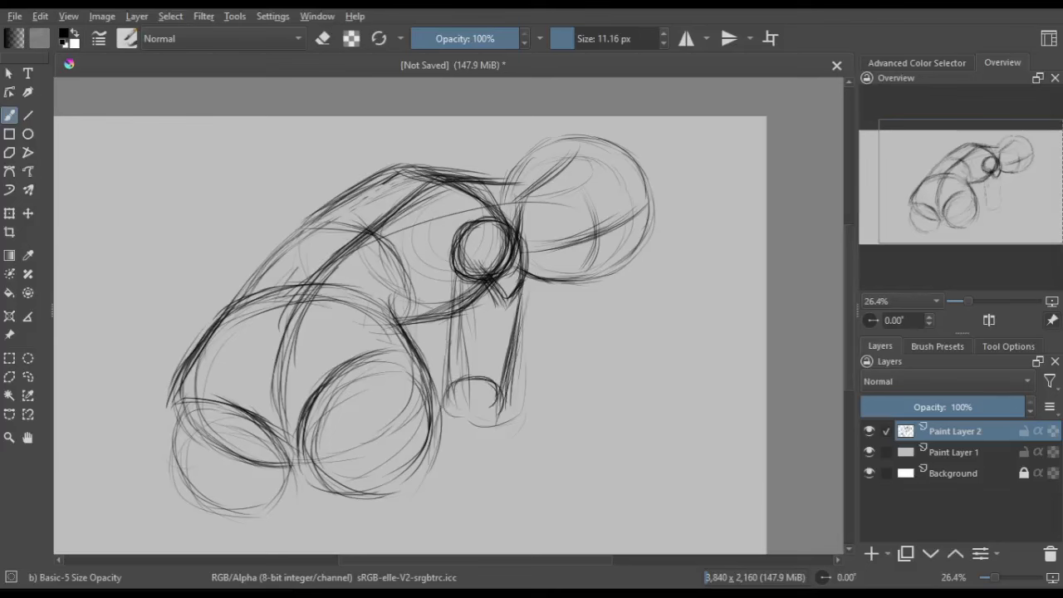
key(m)
mouse_move(439, 411)
mouse_down()
mouse_move(421, 520)
mouse_move(397, 555)
mouse_up()
drag(475, 402, 457, 554)
drag(428, 488, 407, 555)
key(m)
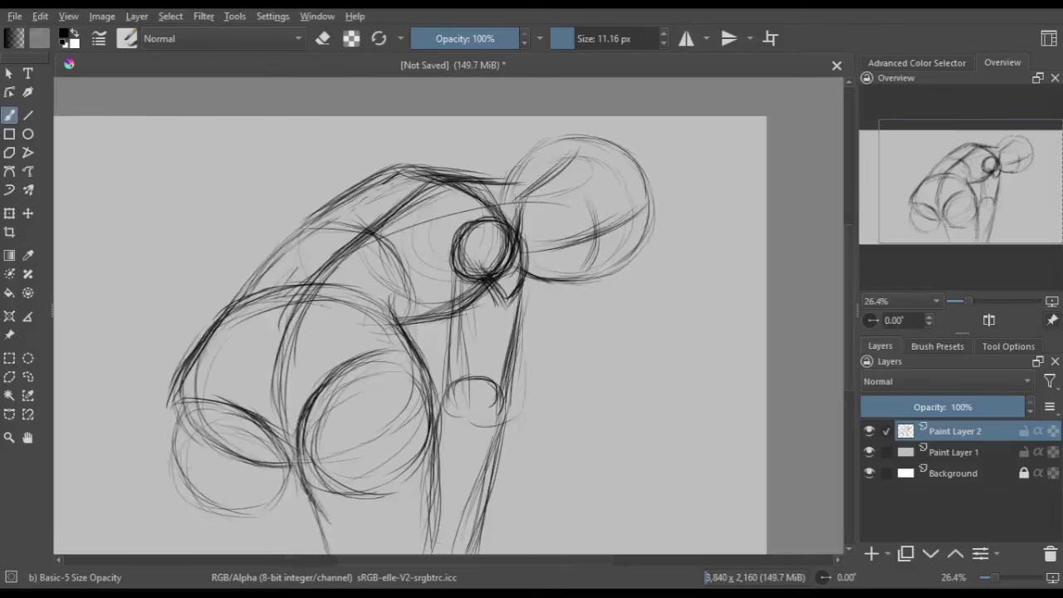
Add the leg curves on the lower left and redraw the right leg contour
drag(281, 401, 168, 432)
drag(171, 407, 149, 535)
key(m)
drag(614, 348, 689, 516)
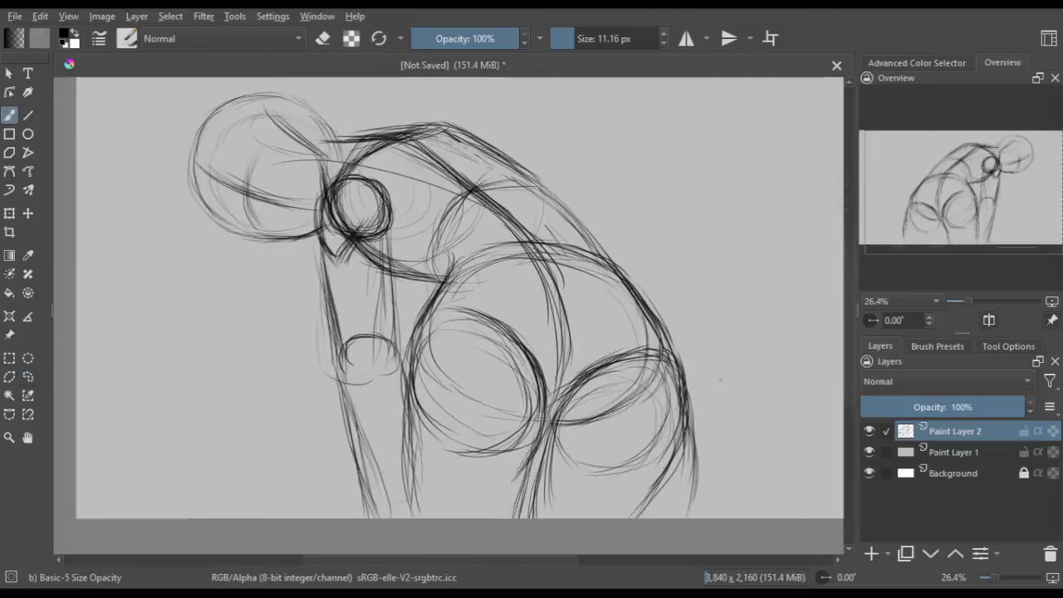
key(ctrl+z)
drag(690, 465, 681, 344)
Add finishing strokes, fade the sketch layer's opacity, and add Paint Layer 3
drag(548, 382, 519, 473)
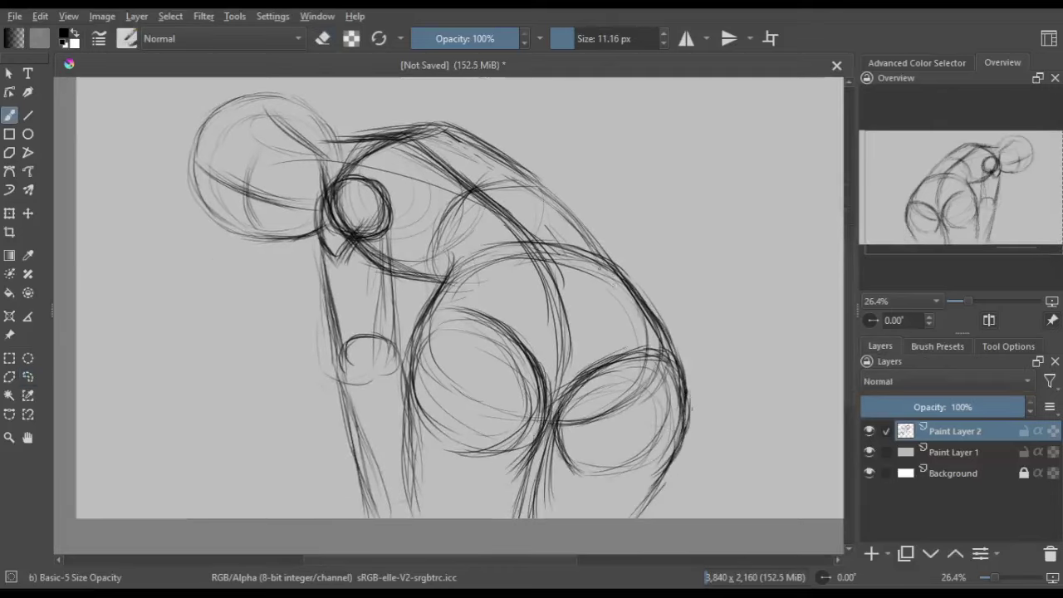
key(m)
drag(1022, 407, 922, 407)
key(Insert)
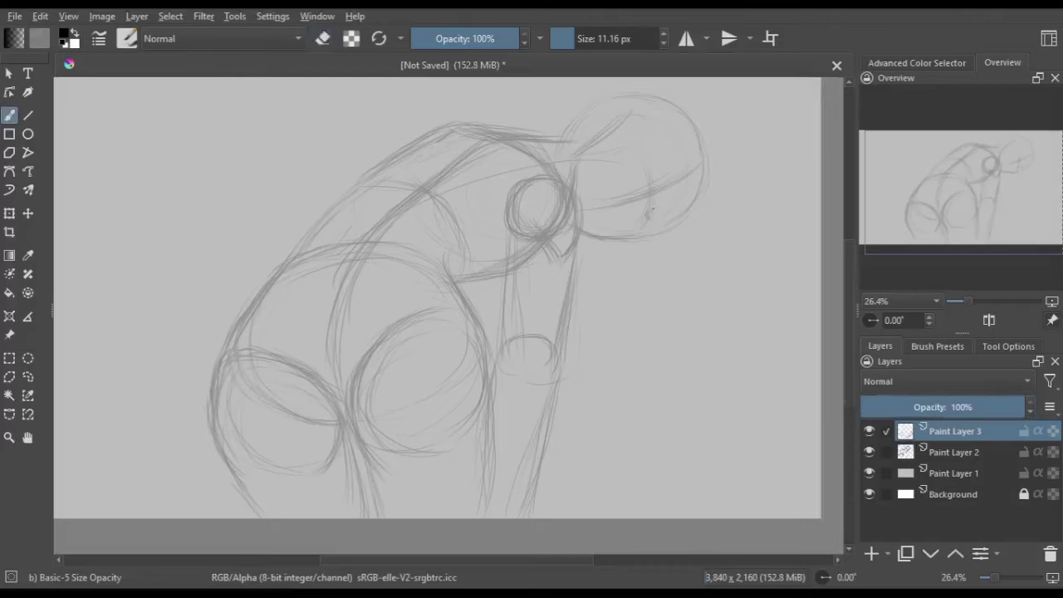
Draw the first marks for both eyes and adjust them with a transform
key(m)
drag(434, 246, 440, 268)
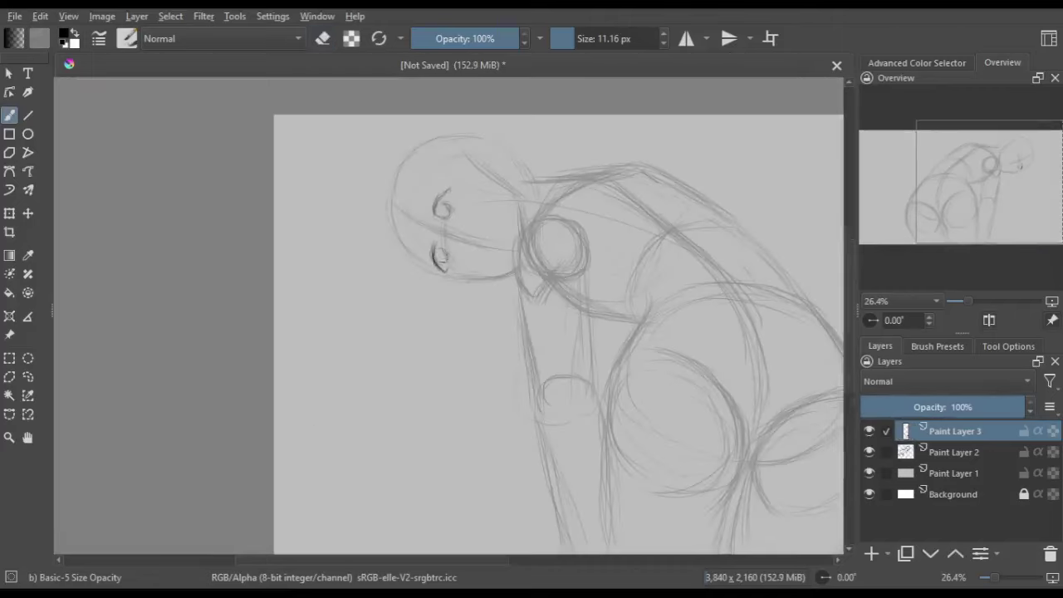
drag(472, 188, 482, 195)
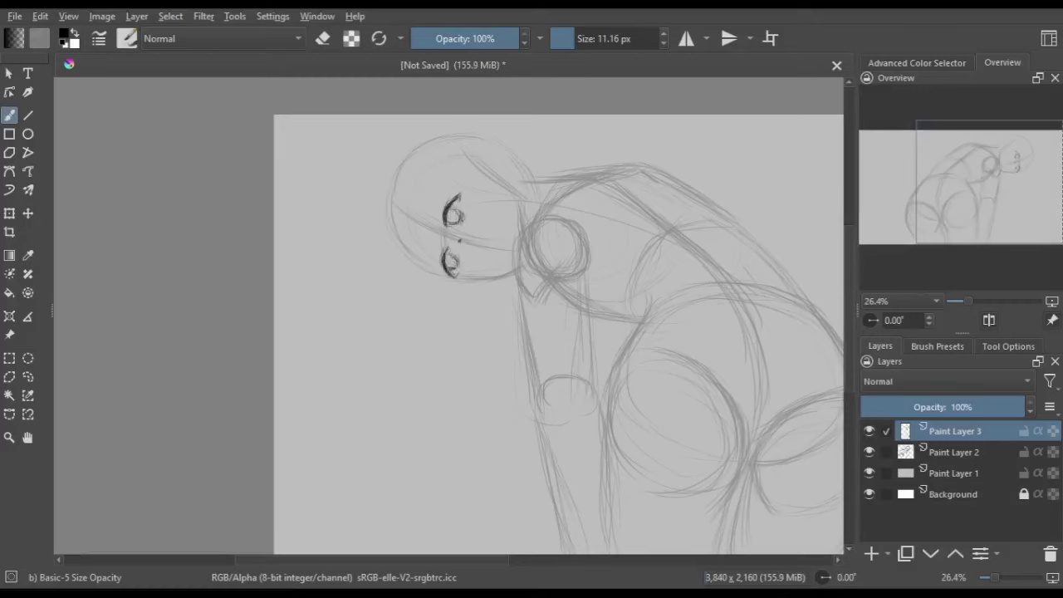
drag(457, 254, 459, 272)
key(m)
key(ctrl+t)
key(Return)
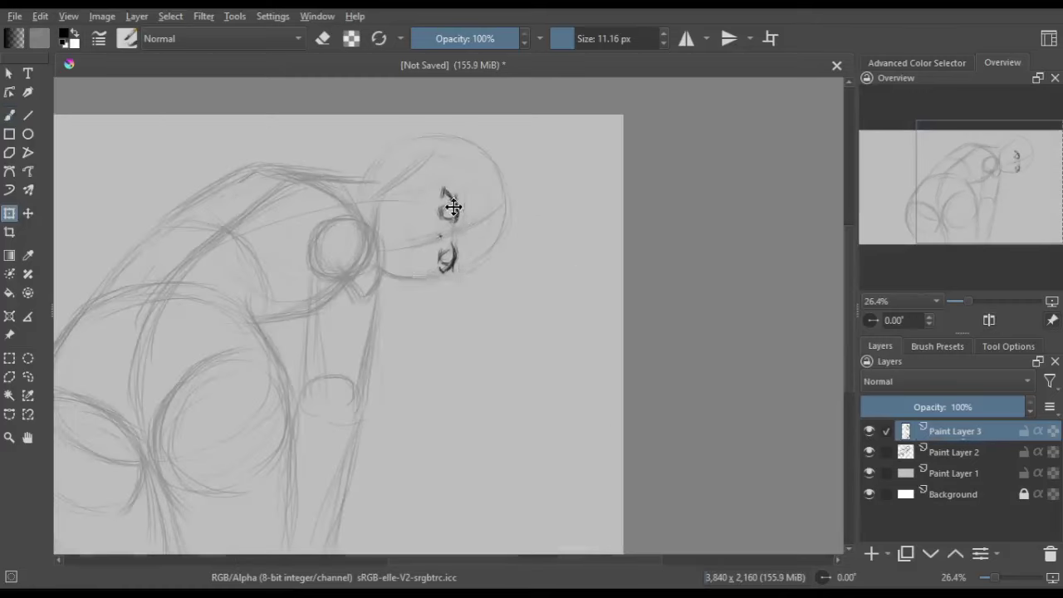
key(m)
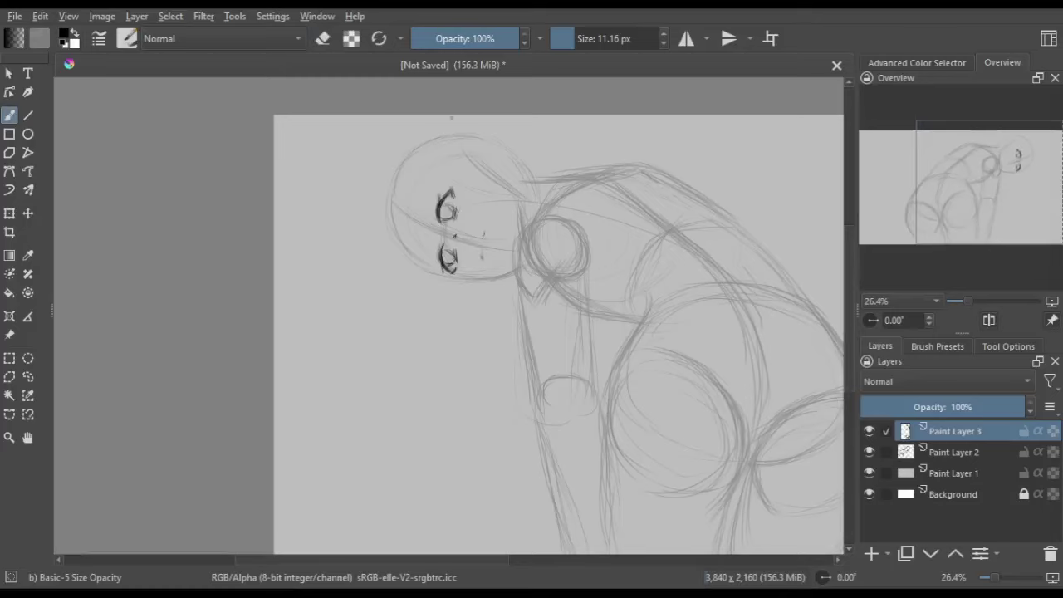
Zoom in, refine the lower eye, remove the eye strokes and add a facial guide mark
scroll(480, 174, up, 2)
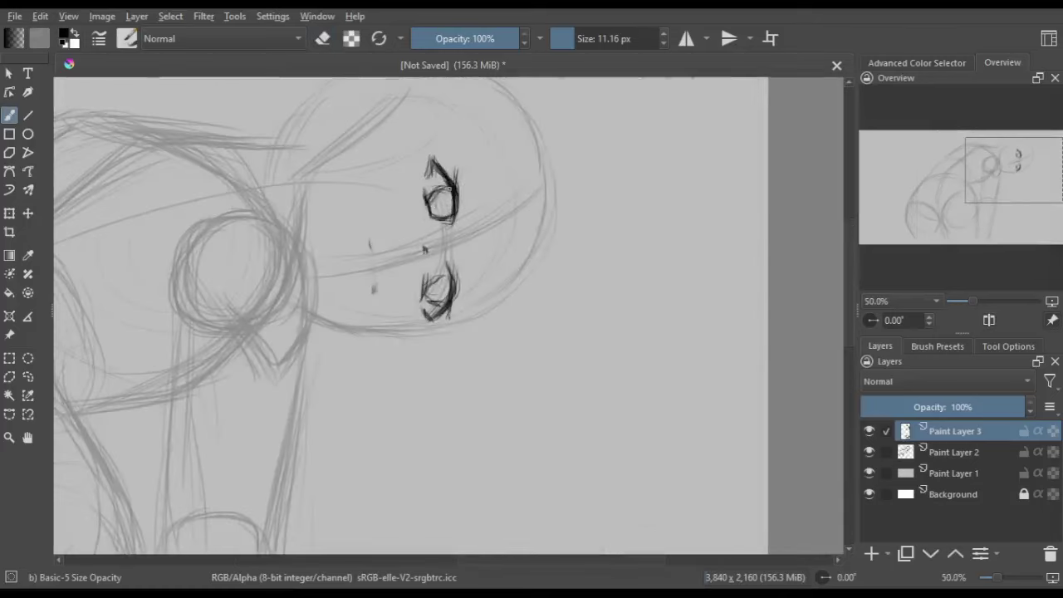
mouse_move(430, 278)
mouse_down()
mouse_move(436, 318)
mouse_move(457, 320)
mouse_up()
key(m)
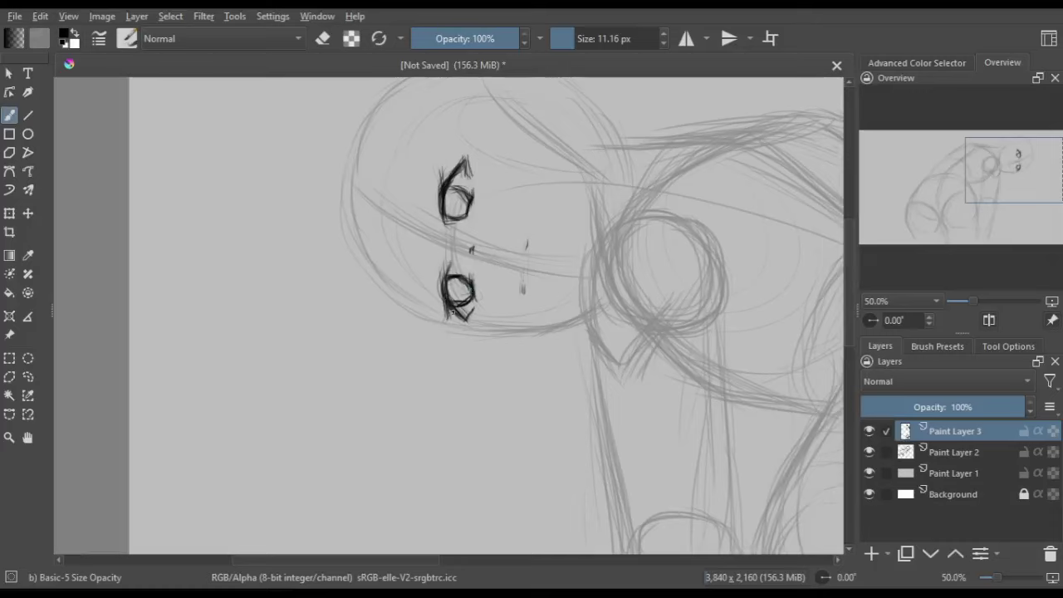
key(Delete)
key(m)
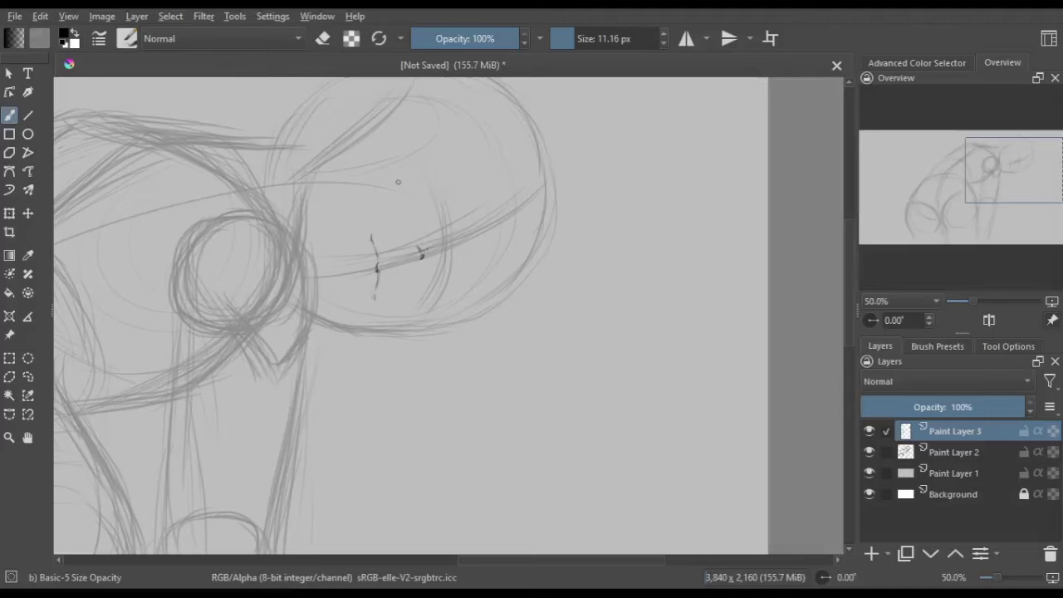
key(e)
mouse_move(432, 211)
mouse_down()
mouse_move(413, 211)
mouse_move(428, 204)
mouse_up()
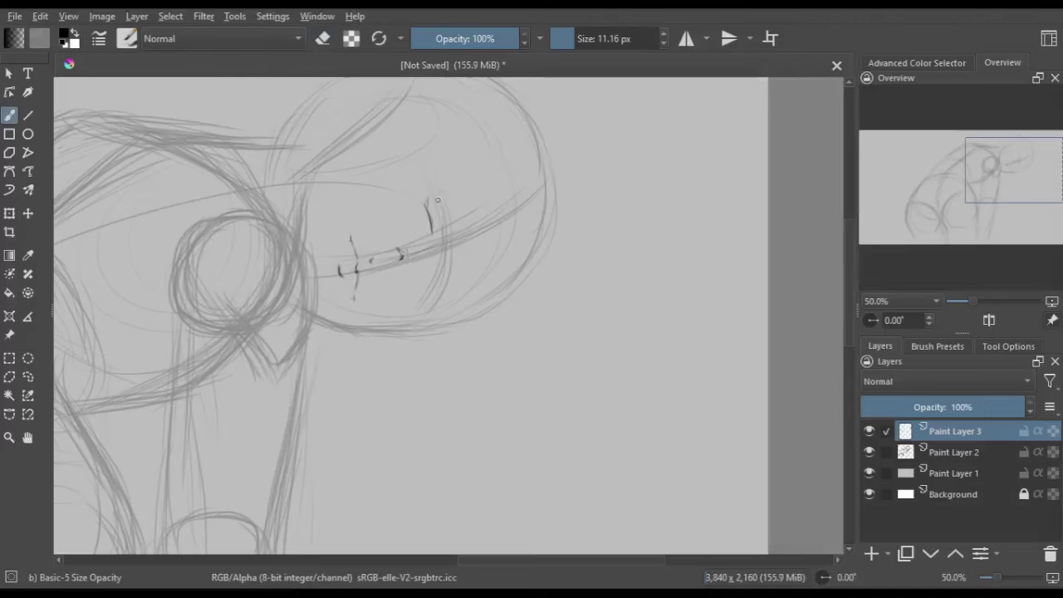
key(m)
Mark the eye line, delete the old eye strokes, and draw a small oval for the lower eye
drag(444, 268, 449, 309)
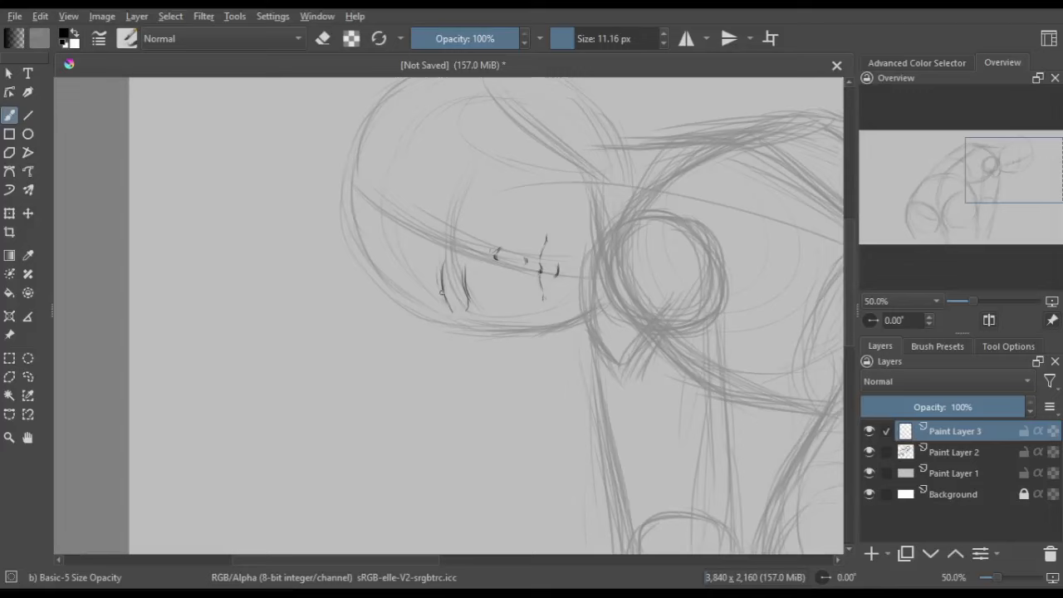
key(m)
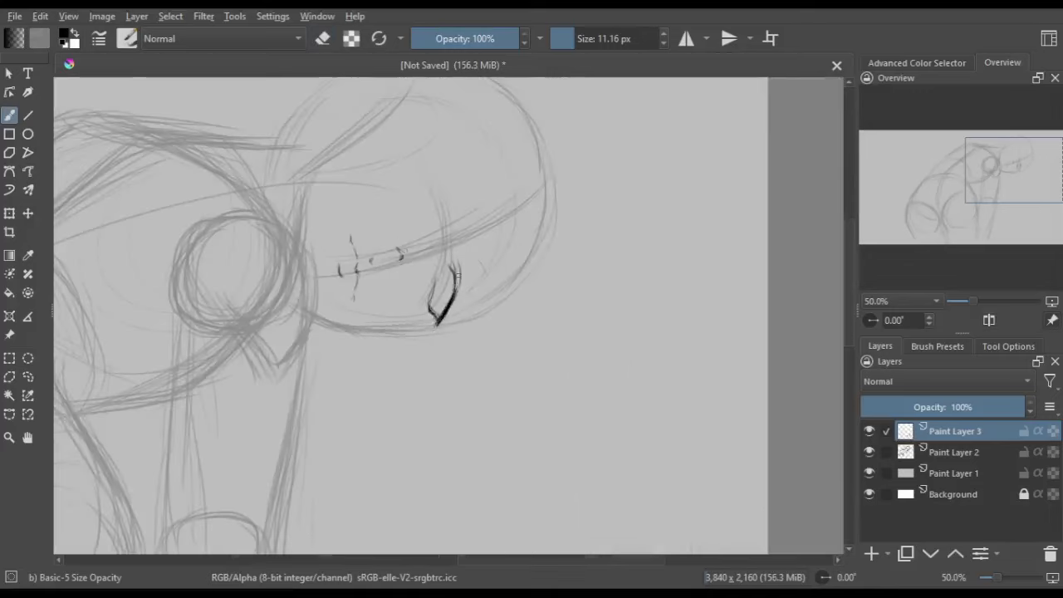
key(m)
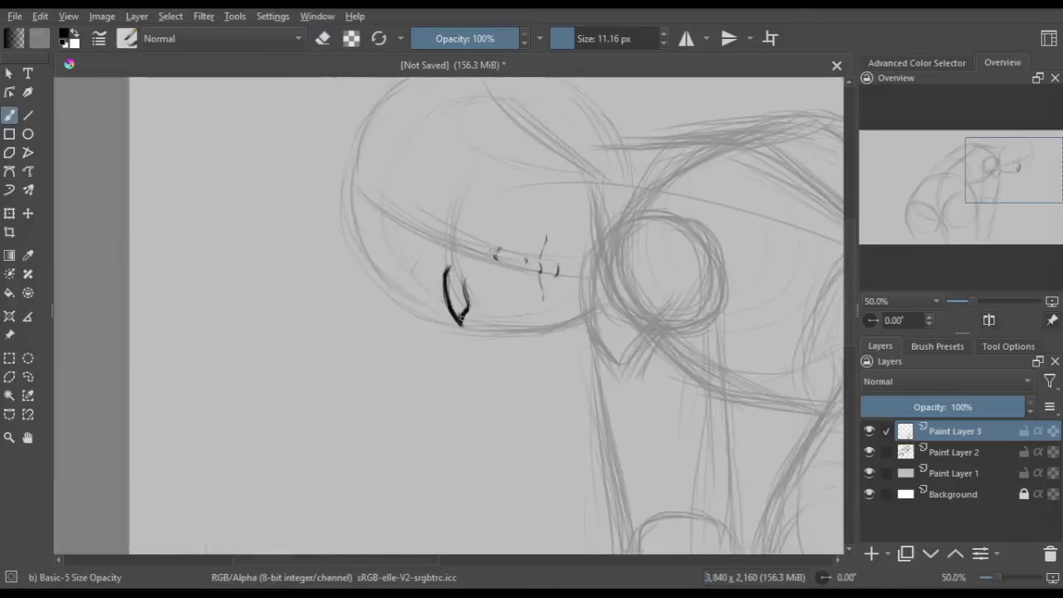
key(m)
drag(407, 145, 411, 150)
key(Delete)
drag(448, 273, 445, 274)
key(m)
Draw and darken the upper eye's almond shape
drag(469, 193, 475, 202)
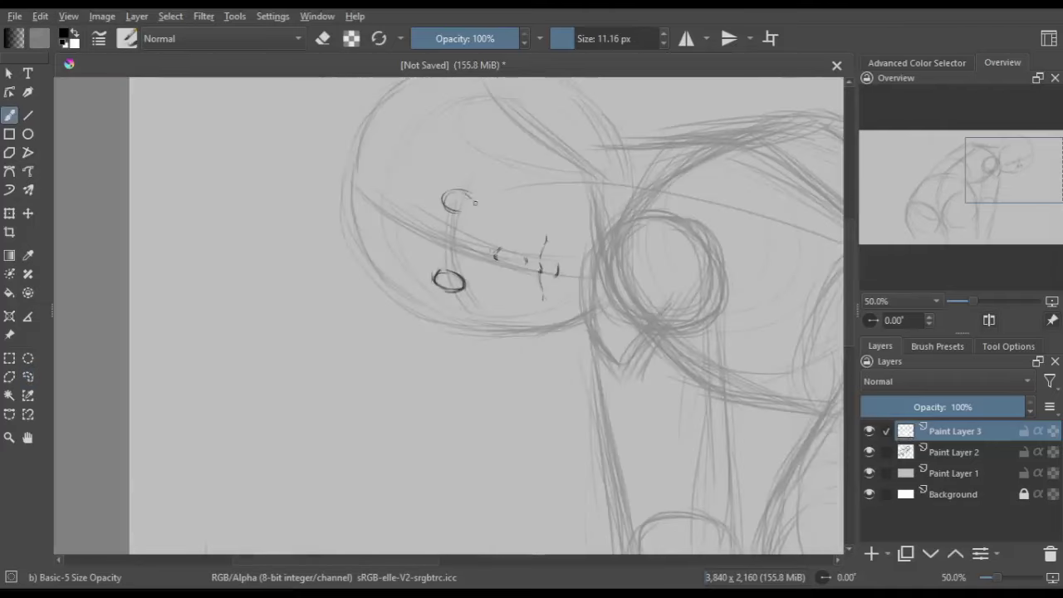
drag(465, 166, 447, 216)
key(m)
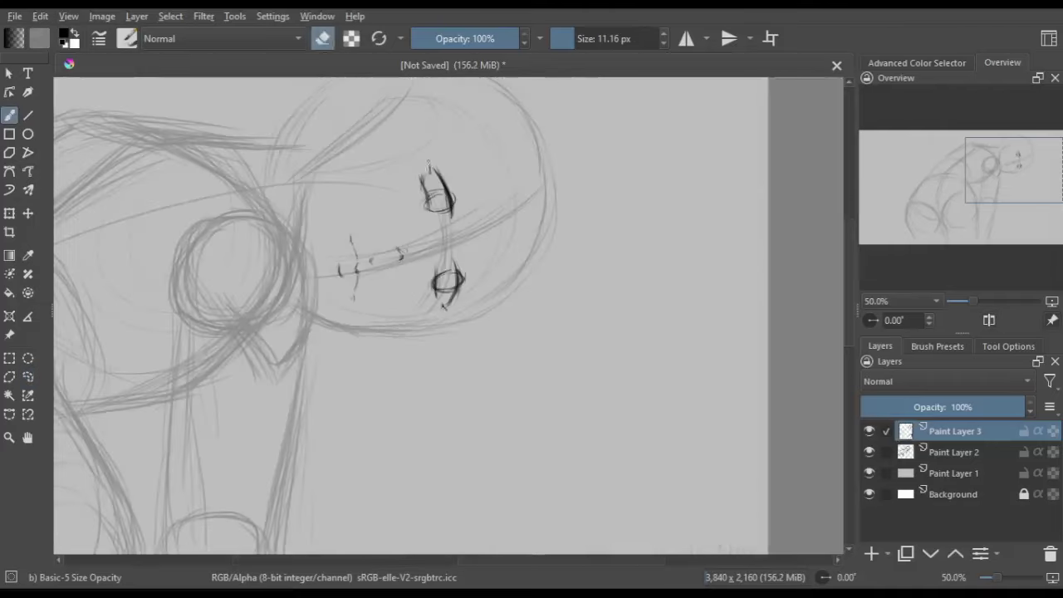
mouse_move(430, 162)
mouse_down()
mouse_move(420, 215)
mouse_move(445, 216)
mouse_up()
key(m)
drag(464, 164, 443, 213)
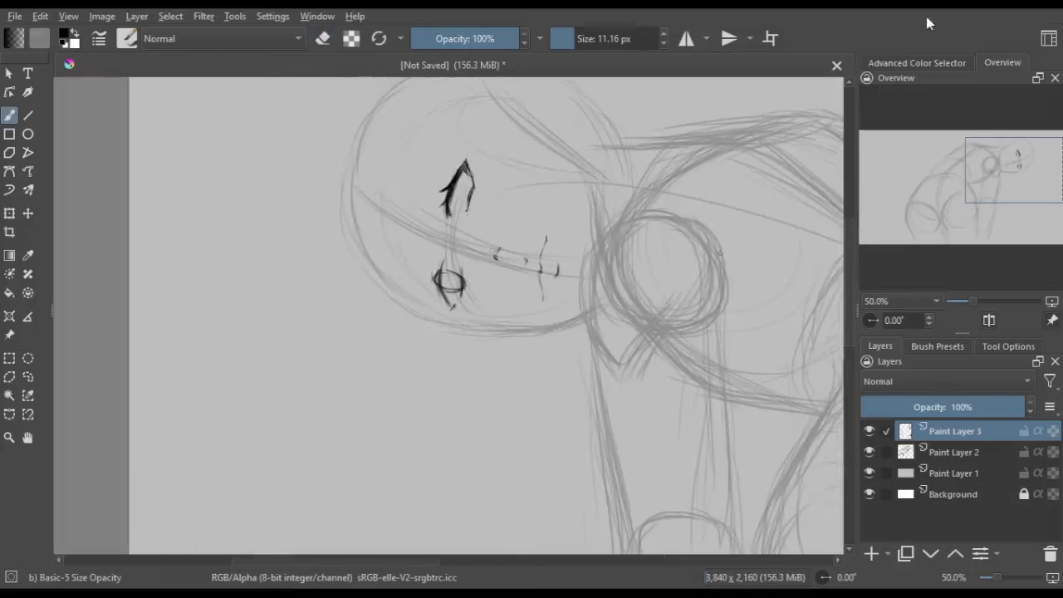
Delete the selected eye strokes, deselect, and redraw the lower eye's right side
drag(415, 150, 419, 154)
key(Delete)
key(ctrl+shift+a)
key(b)
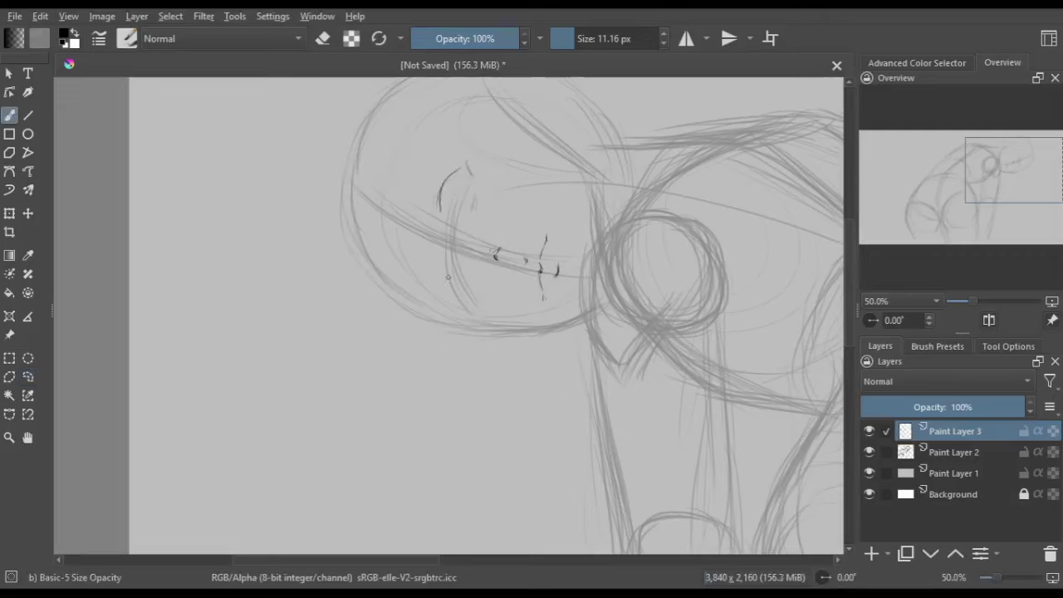
drag(460, 299, 456, 268)
Rotate the lower eye to match the upper one, checking in mirrored view
key(m)
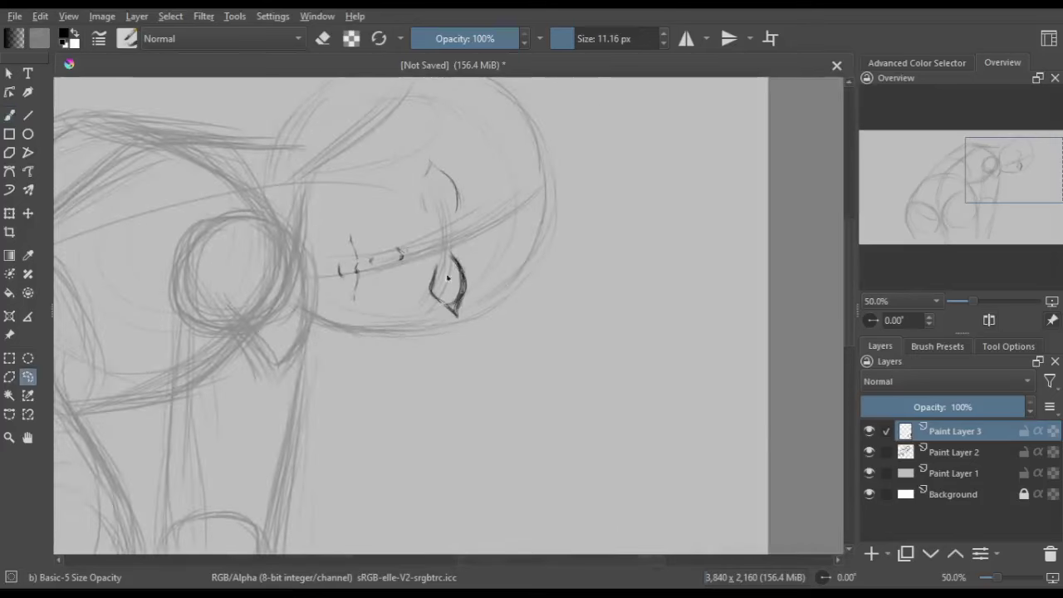
key(ctrl+t)
key(m)
key(b)
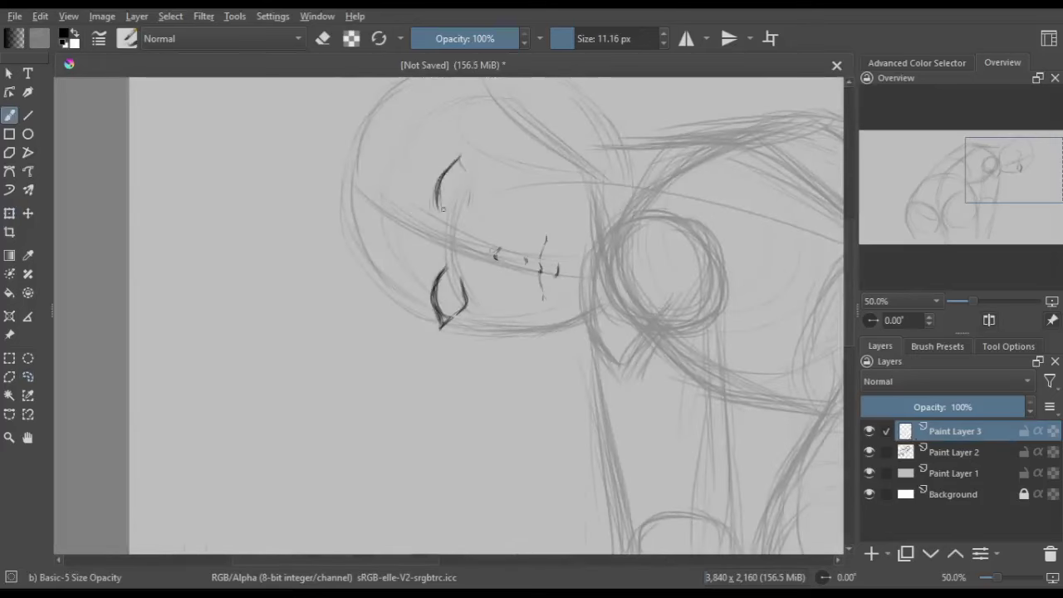
key(m)
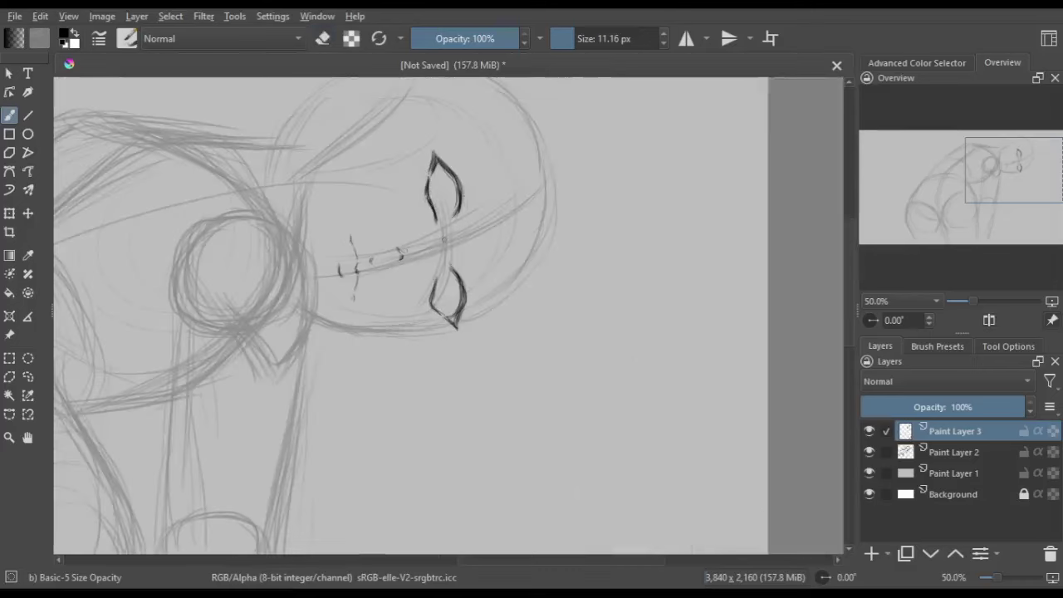
key(m)
key(ctrl+t)
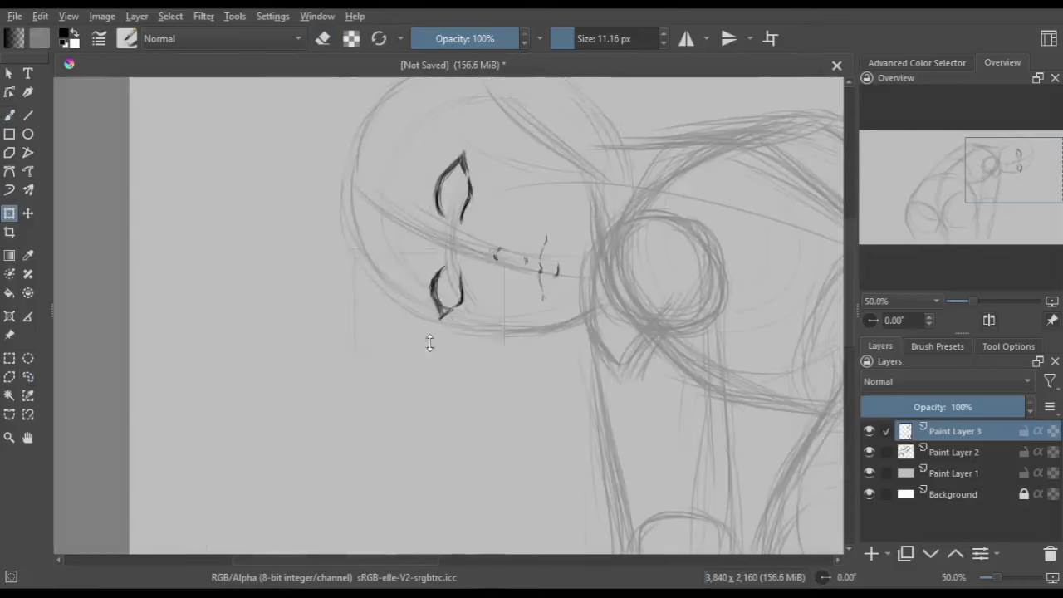
key(m)
drag(581, 166, 515, 216)
key(Return)
Zoom in and paint dark irises and pupils in both eyes, then darken the nose
key(ctrl+shift+a)
key(b)
key(ctrl+[)
key(ctrl+[)
key(ctrl+[)
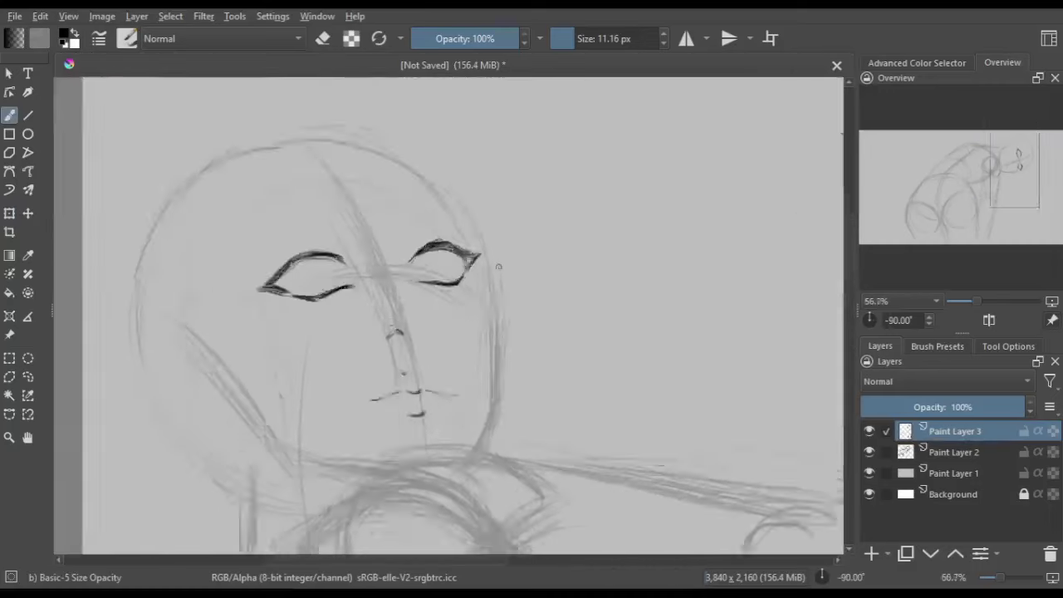
key(plus)
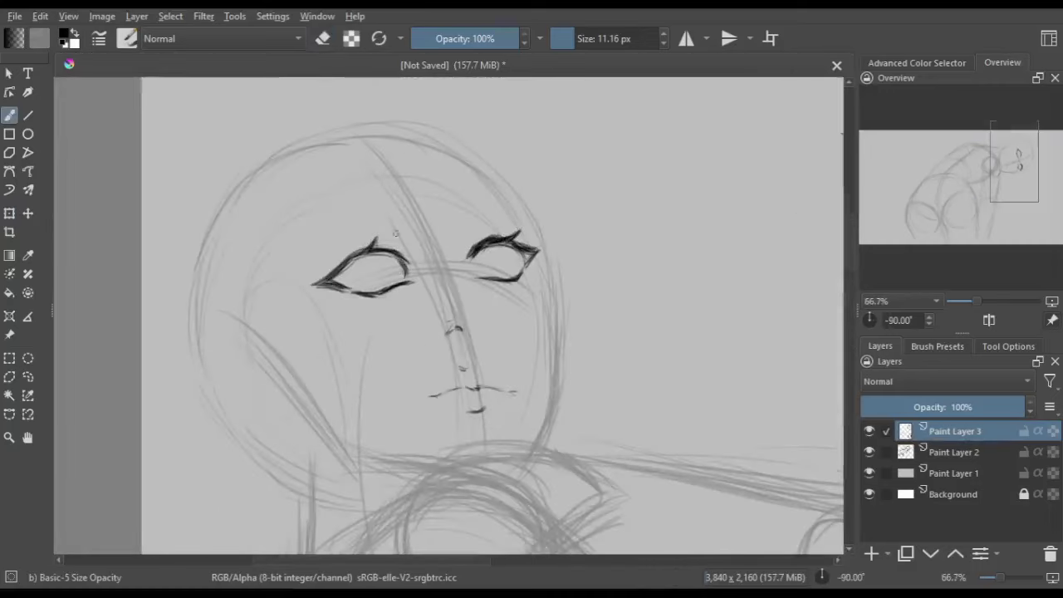
mouse_move(379, 250)
mouse_down()
mouse_move(353, 286)
mouse_move(391, 264)
mouse_move(353, 281)
mouse_up()
drag(487, 251, 491, 264)
drag(366, 261, 346, 291)
key(5)
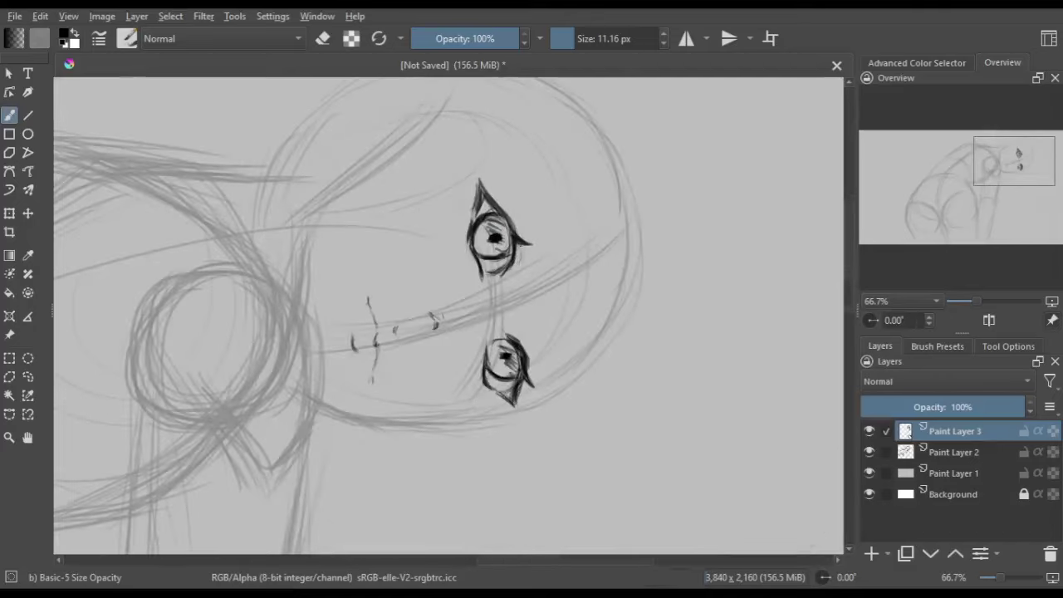
drag(430, 313, 432, 332)
On new Paint Layer 4, sketch the first hair strands beside the face
key(e)
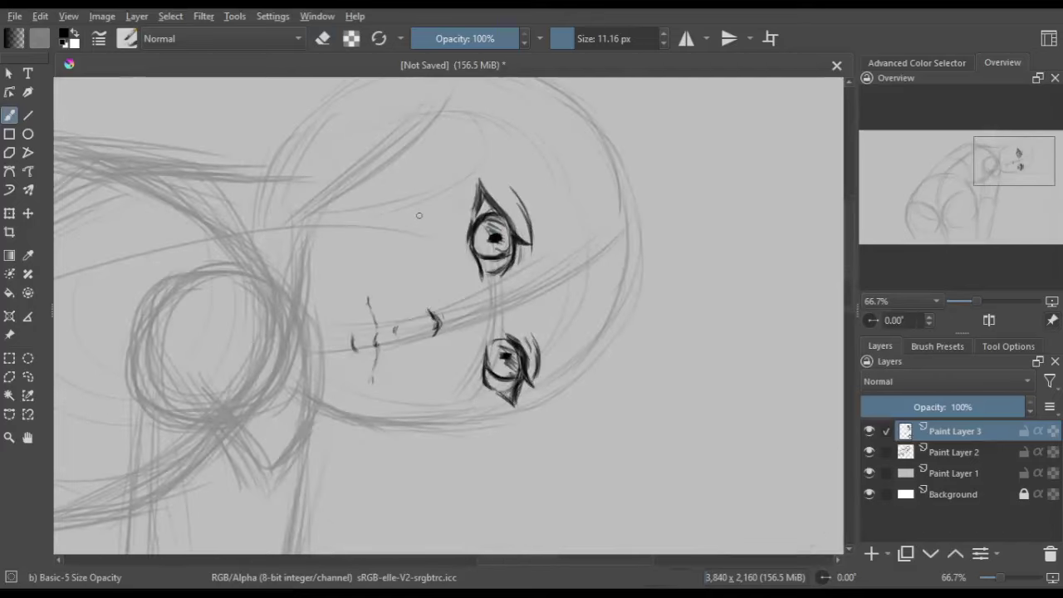
key(Insert)
key(minus)
drag(594, 274, 586, 391)
drag(650, 241, 616, 369)
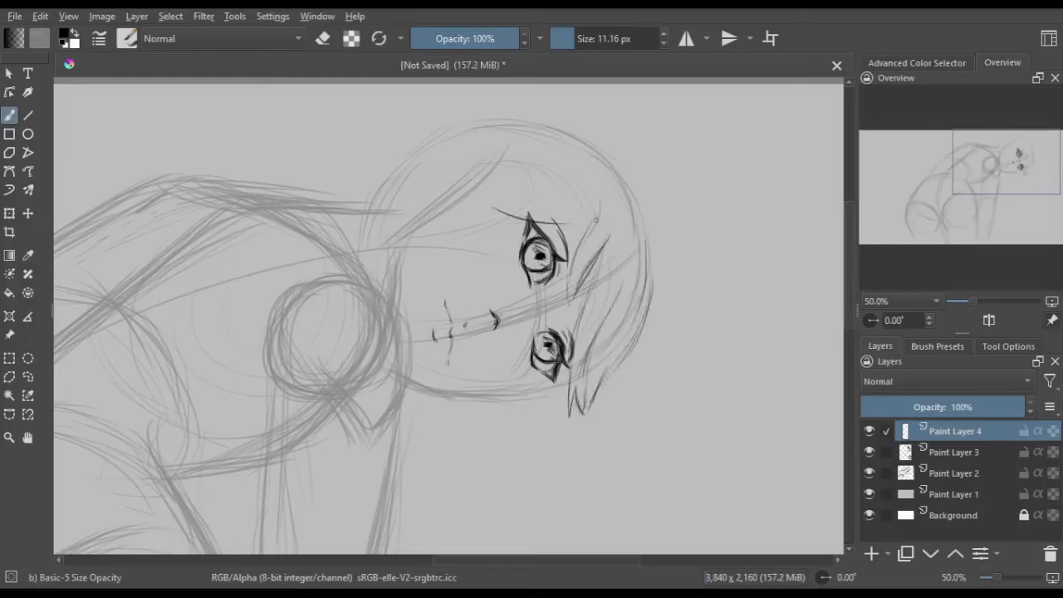
Ink the line above the upper eye, the right side of the head and the ear's inner curve
drag(600, 207, 503, 216)
drag(638, 174, 613, 365)
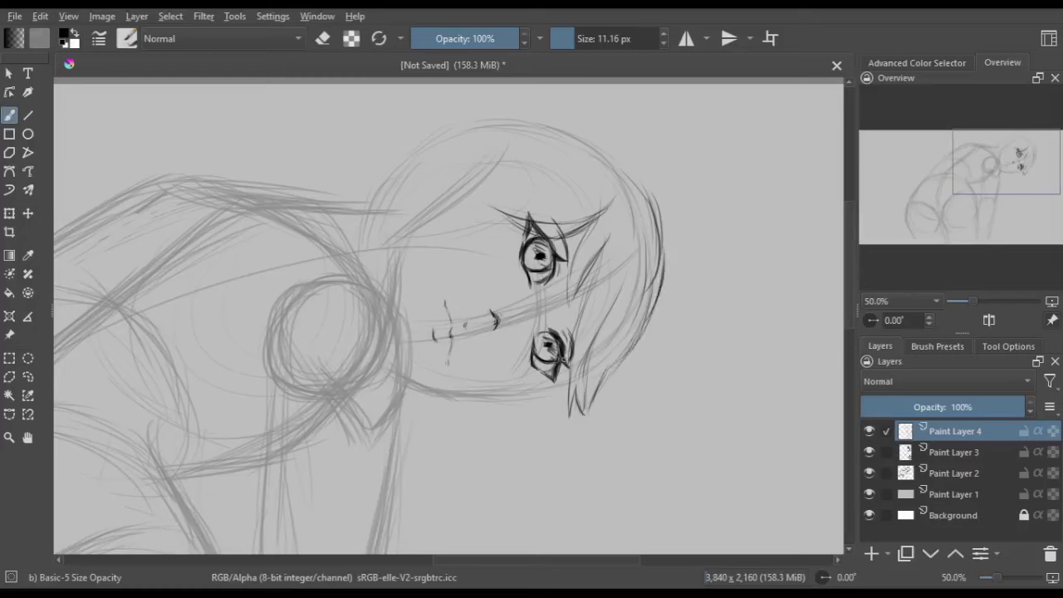
mouse_move(415, 212)
mouse_down()
mouse_move(468, 177)
mouse_move(631, 148)
mouse_up()
Draw hair strands across the top of the head and bangs over the forehead
mouse_move(478, 137)
mouse_down()
mouse_move(632, 183)
mouse_move(571, 222)
mouse_up()
drag(415, 151, 623, 112)
drag(346, 216, 455, 131)
drag(390, 179, 487, 193)
drag(405, 222, 387, 295)
drag(381, 170, 357, 329)
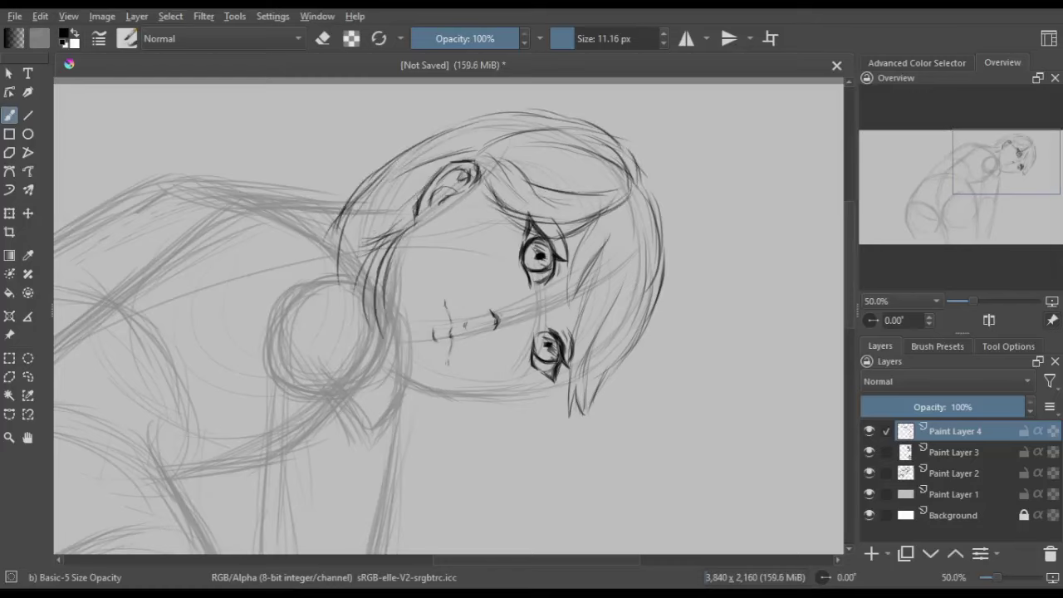
drag(416, 135, 307, 241)
scroll(493, 489, down, 2)
Draw long hair strands hanging below the face, with curling ends and strands along the face
drag(437, 434, 399, 510)
drag(639, 212, 582, 407)
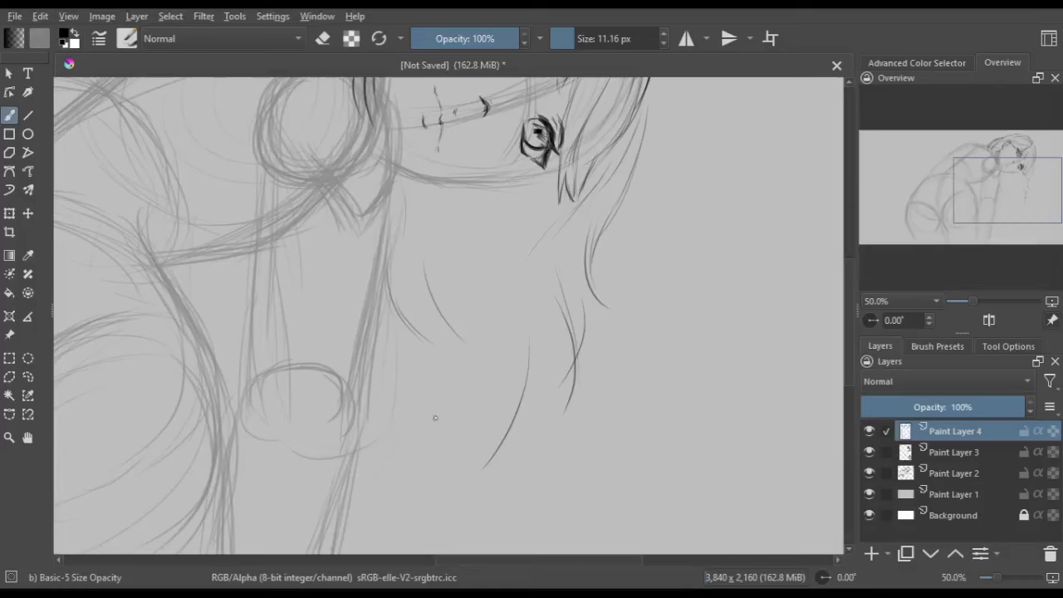
drag(432, 394, 403, 489)
drag(507, 400, 486, 515)
drag(621, 402, 699, 393)
drag(548, 299, 523, 423)
drag(524, 423, 542, 507)
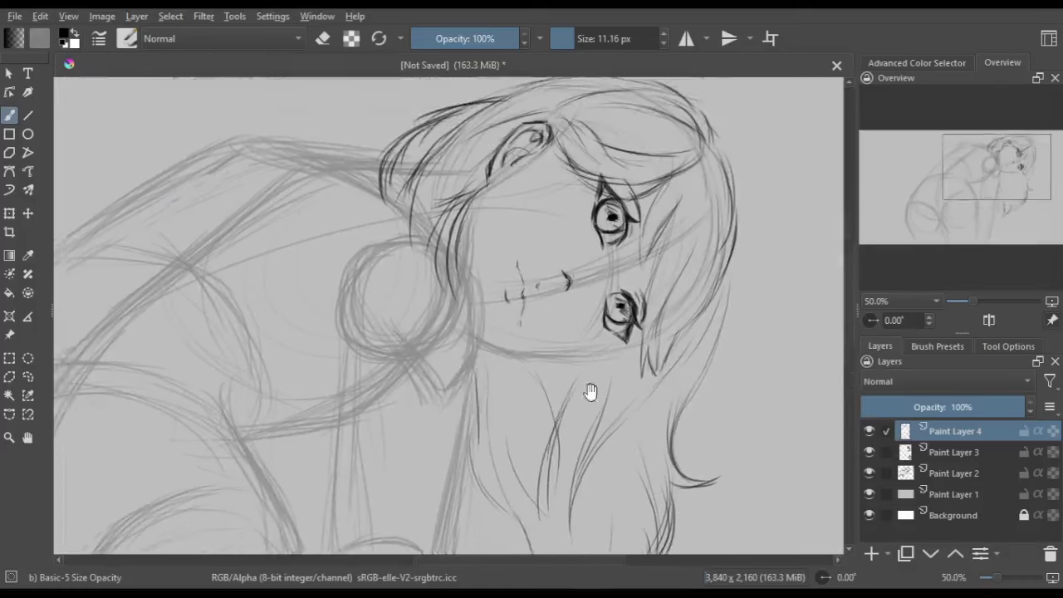
drag(588, 387, 586, 446)
drag(524, 149, 353, 223)
mouse_move(474, 307)
mouse_down()
mouse_move(461, 285)
mouse_move(507, 190)
mouse_up()
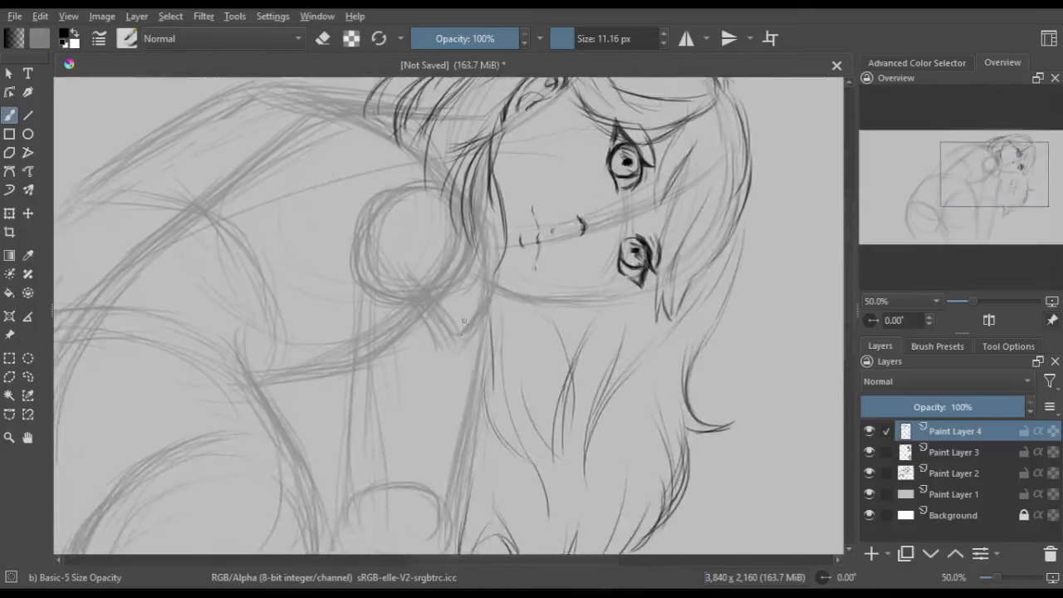
On a new layer, add strokes under the lower eye and along the face outline
key(Insert)
mouse_move(670, 284)
mouse_down()
mouse_move(625, 288)
mouse_move(570, 221)
mouse_move(511, 359)
mouse_move(460, 405)
mouse_up()
drag(498, 249, 372, 292)
drag(499, 249, 565, 199)
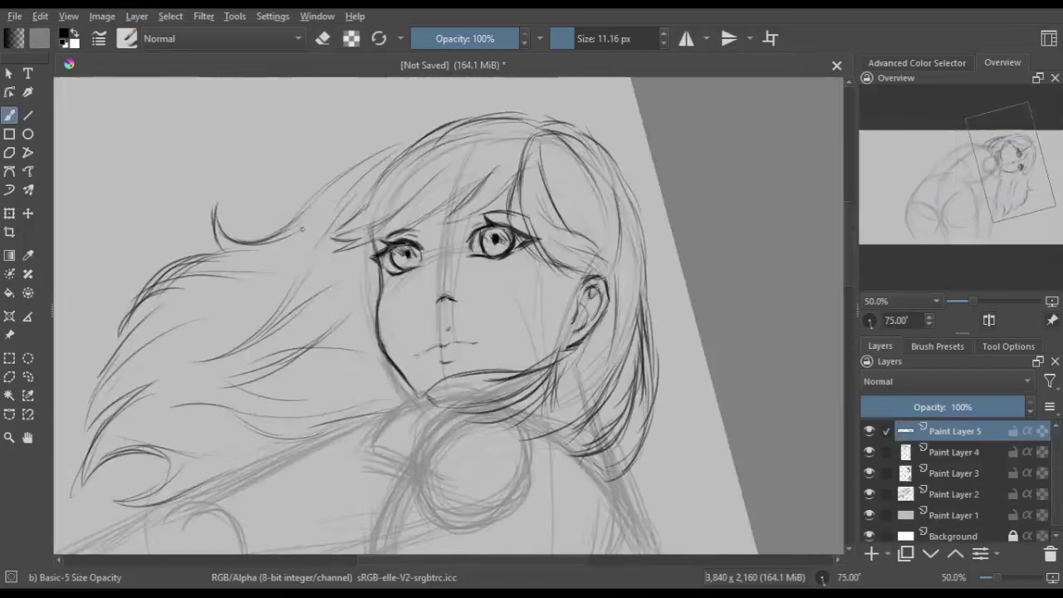
drag(378, 299, 416, 391)
key(5)
drag(498, 342, 595, 376)
Merge the new strokes into Paint Layer 4 and draw the jaw line toward the ear
key(ctrl+e)
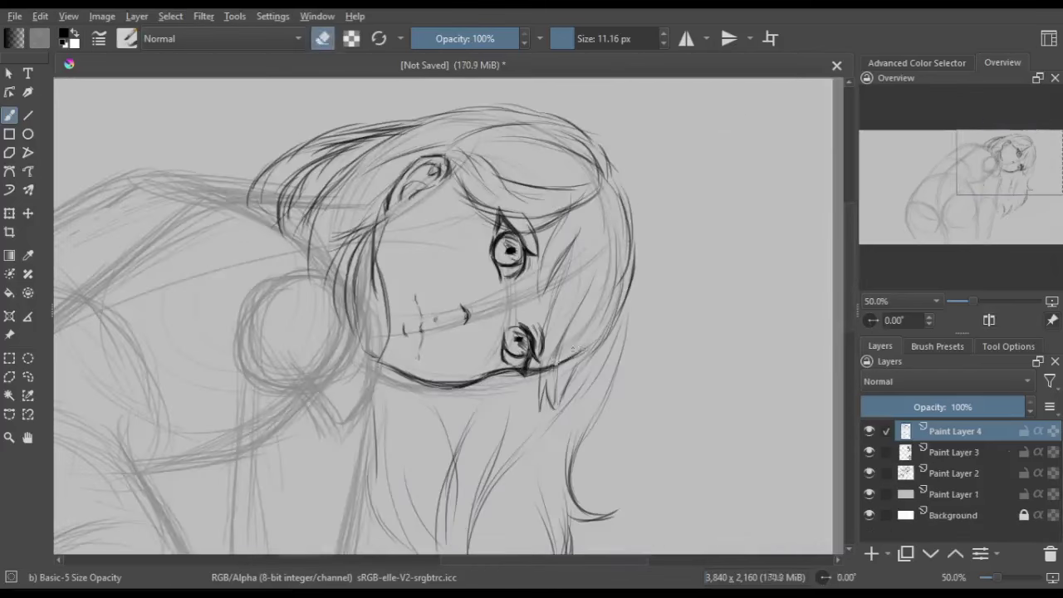
drag(536, 358, 574, 415)
drag(704, 372, 775, 350)
Erase the old ear and eyebrow strokes and redraw part of the ear
key(e)
mouse_move(520, 146)
mouse_down()
mouse_move(499, 176)
mouse_move(476, 170)
mouse_up()
key(4)
key(5)
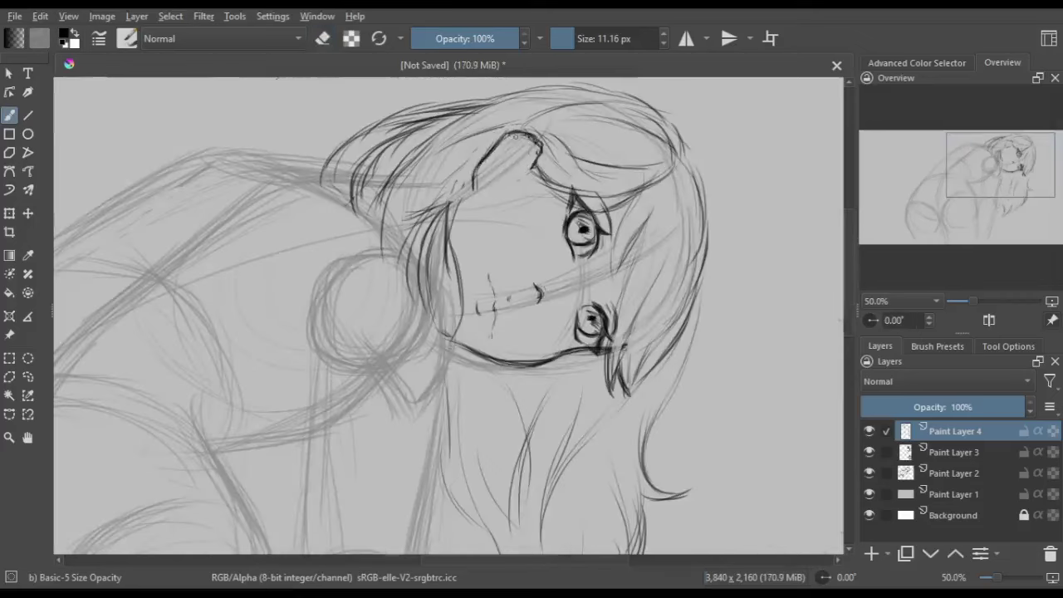
mouse_move(519, 135)
mouse_down()
mouse_move(395, 173)
mouse_move(398, 191)
mouse_move(328, 212)
mouse_up()
key(e)
key(e)
drag(336, 214, 401, 174)
Mirror-check the face, then add new Paint Layer 5 above Paint Layer 3 for body lines
key(m)
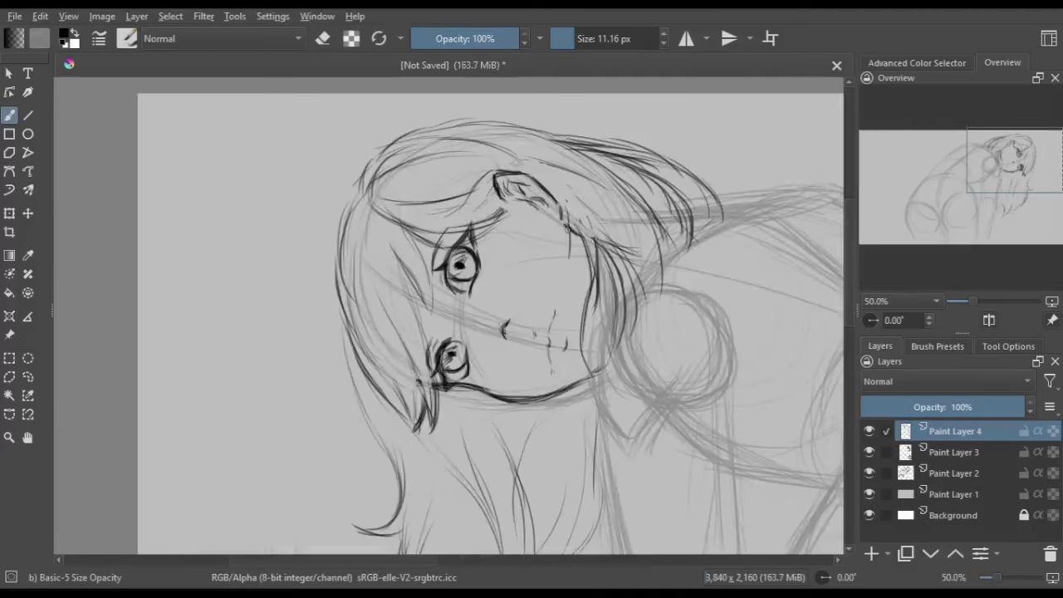
scroll(565, 249, down, 3)
key(m)
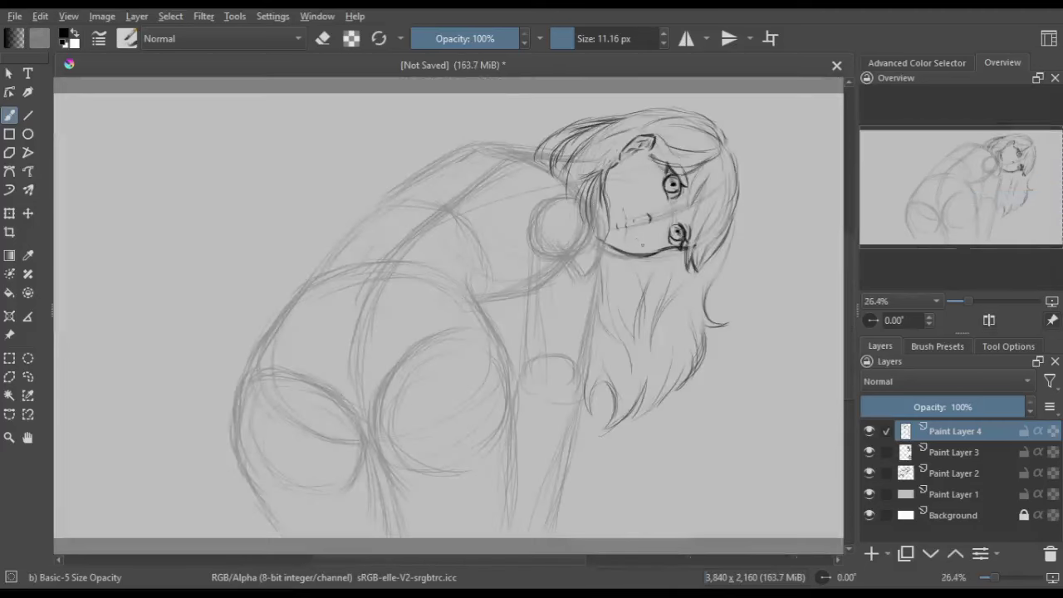
key(Page_Down)
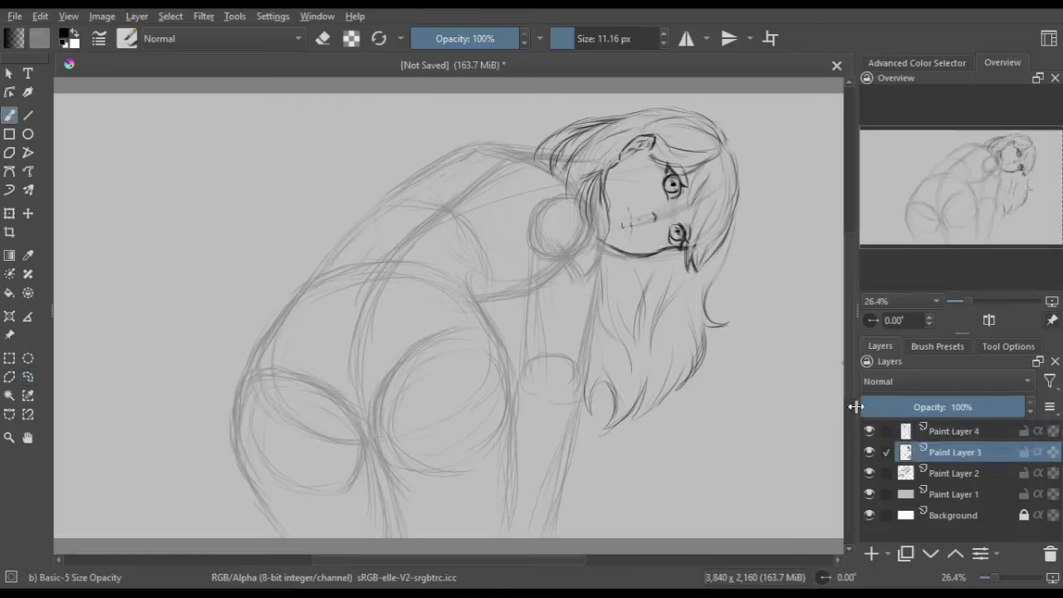
key(Insert)
Redraw the back, shoulder and upper hip contours darker, undoing stray marks
key(ctrl+z)
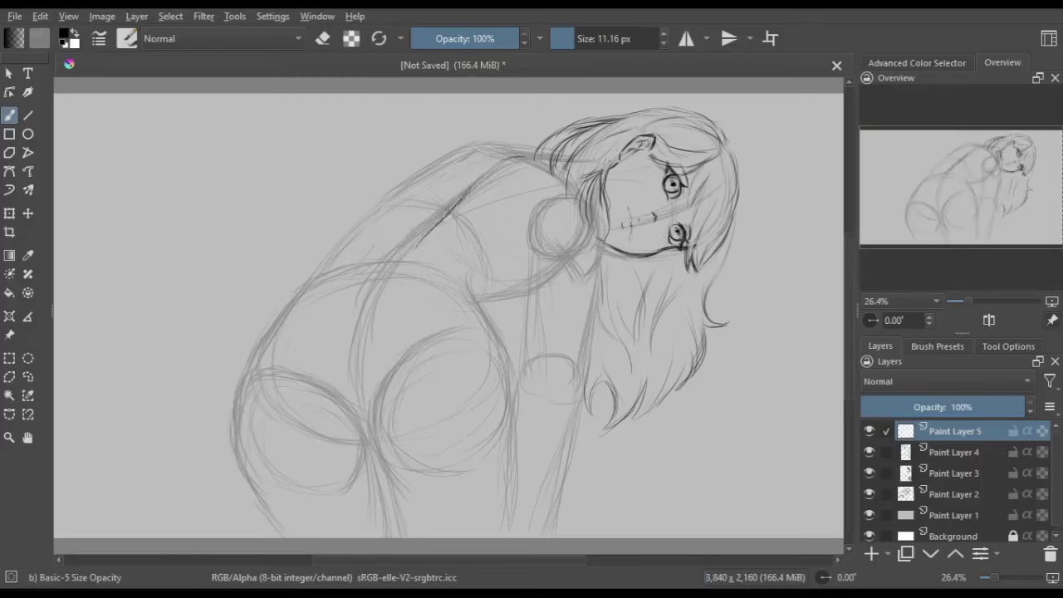
key(ctrl+z)
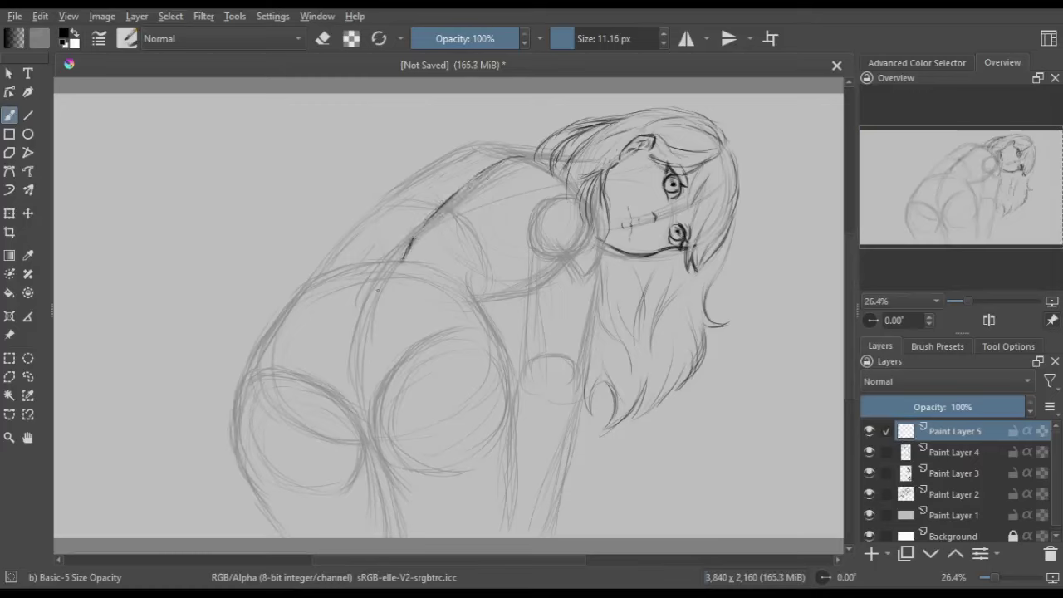
mouse_move(478, 146)
mouse_down()
mouse_move(401, 204)
mouse_move(357, 262)
mouse_up()
key(ctrl+z)
drag(589, 231, 480, 301)
mouse_move(532, 143)
mouse_down()
mouse_move(358, 254)
mouse_move(477, 287)
mouse_move(507, 349)
mouse_up()
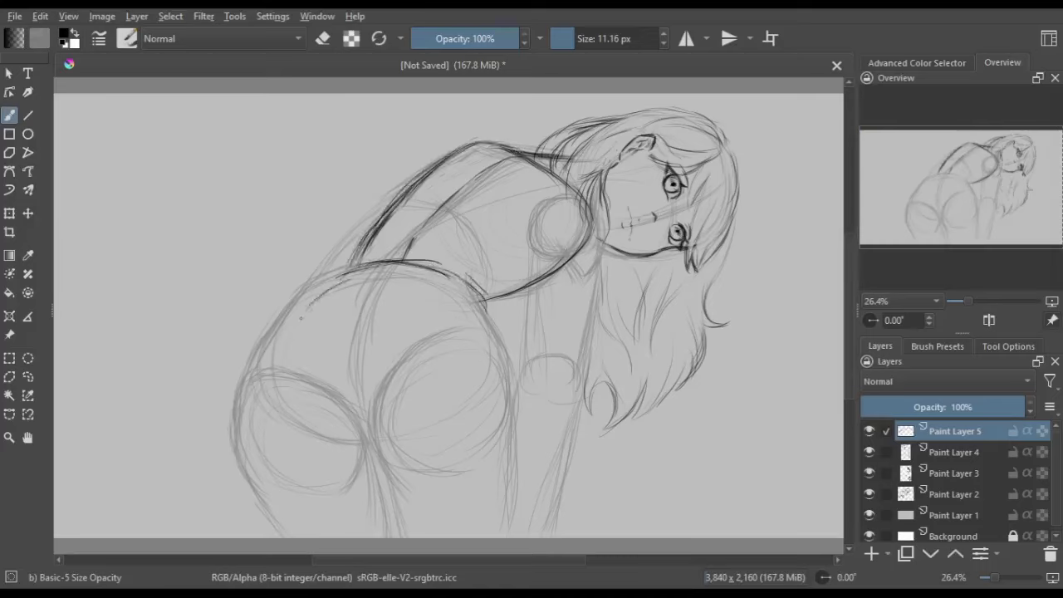
drag(354, 243, 295, 361)
drag(382, 268, 282, 342)
drag(345, 264, 484, 292)
Darken the hip curves and draw the lower hip and thigh lines, mirroring to check
key(m)
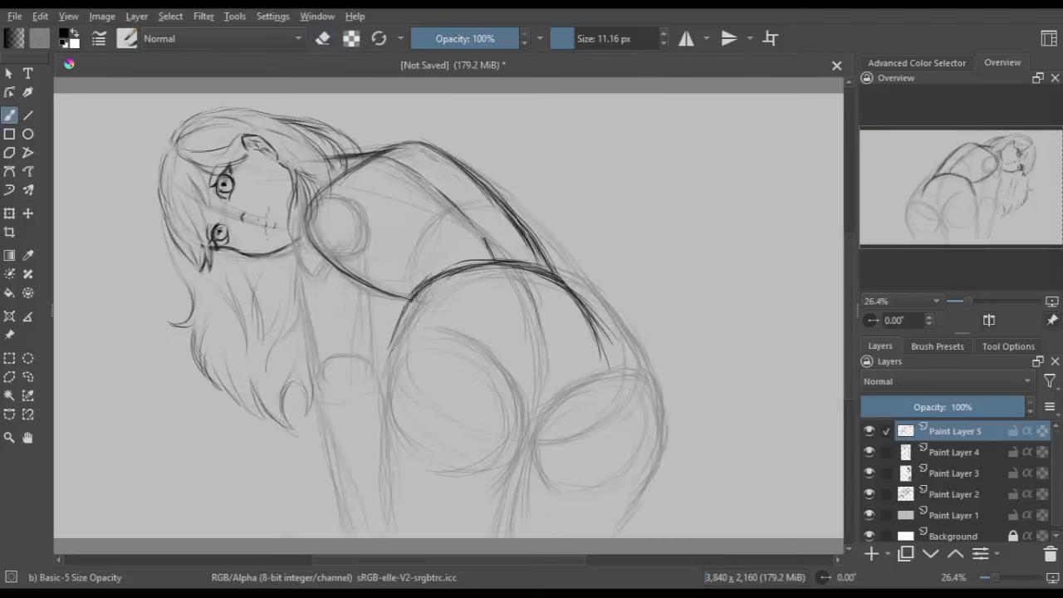
drag(542, 271, 517, 403)
key(m)
drag(487, 302, 510, 347)
drag(383, 268, 363, 384)
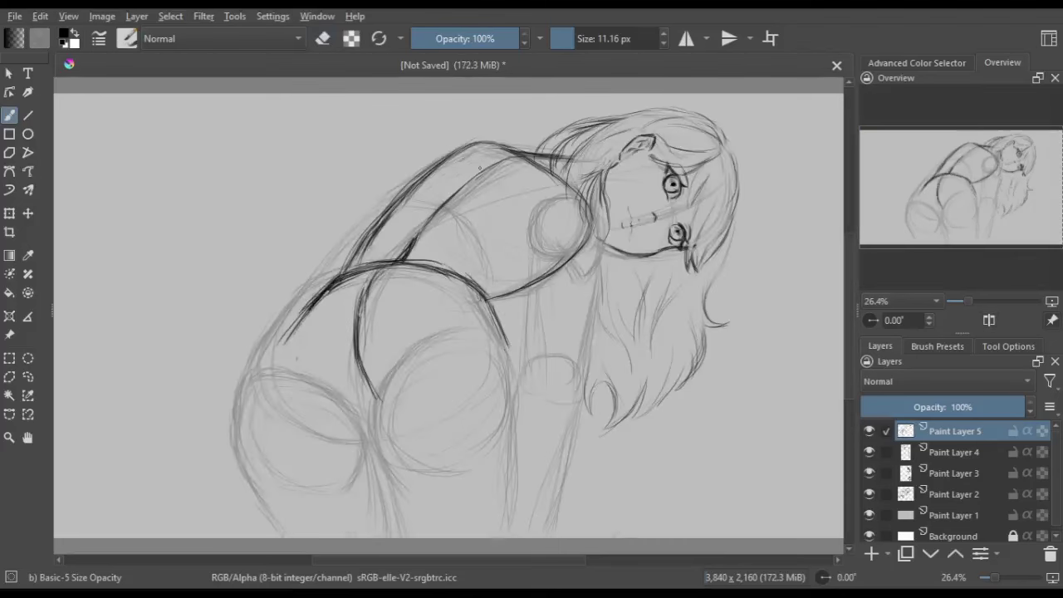
drag(332, 341, 397, 424)
drag(504, 346, 402, 417)
key(m)
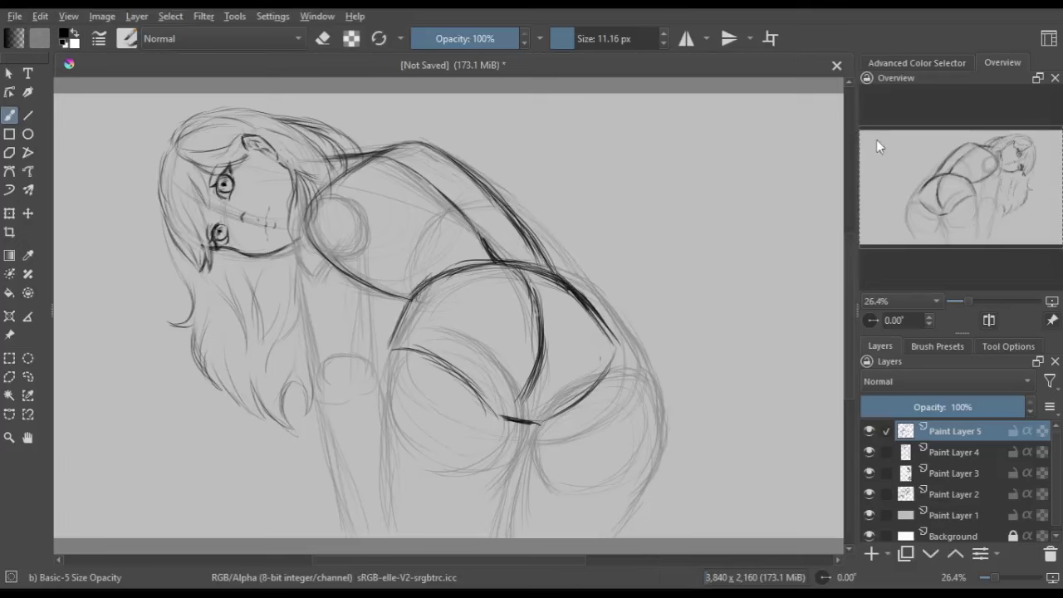
key(m)
Clear the body lines and redraw the back curve, upper back and lower hip creases
key(Delete)
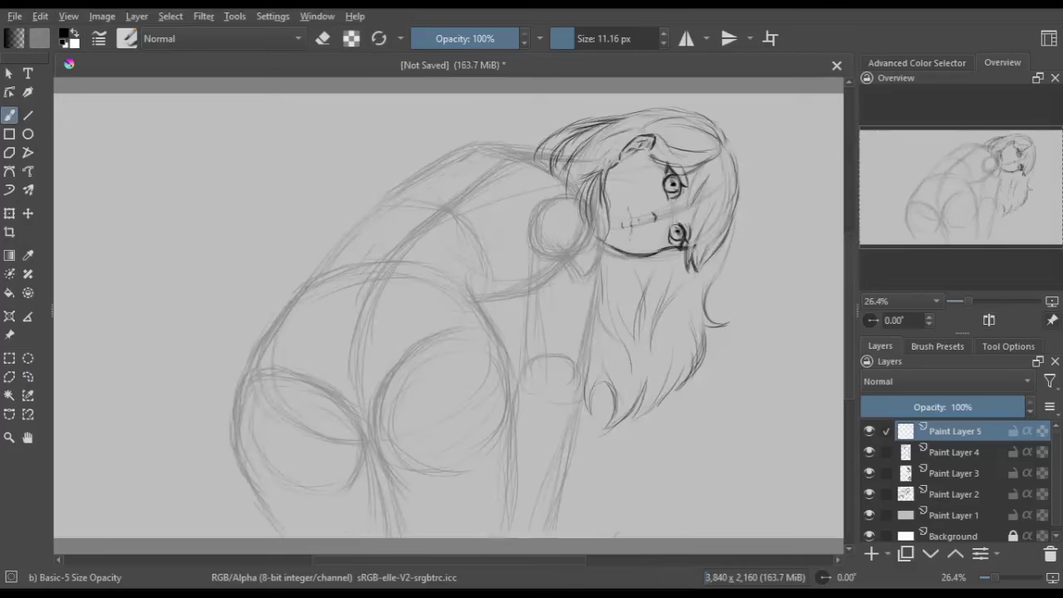
drag(242, 367, 507, 359)
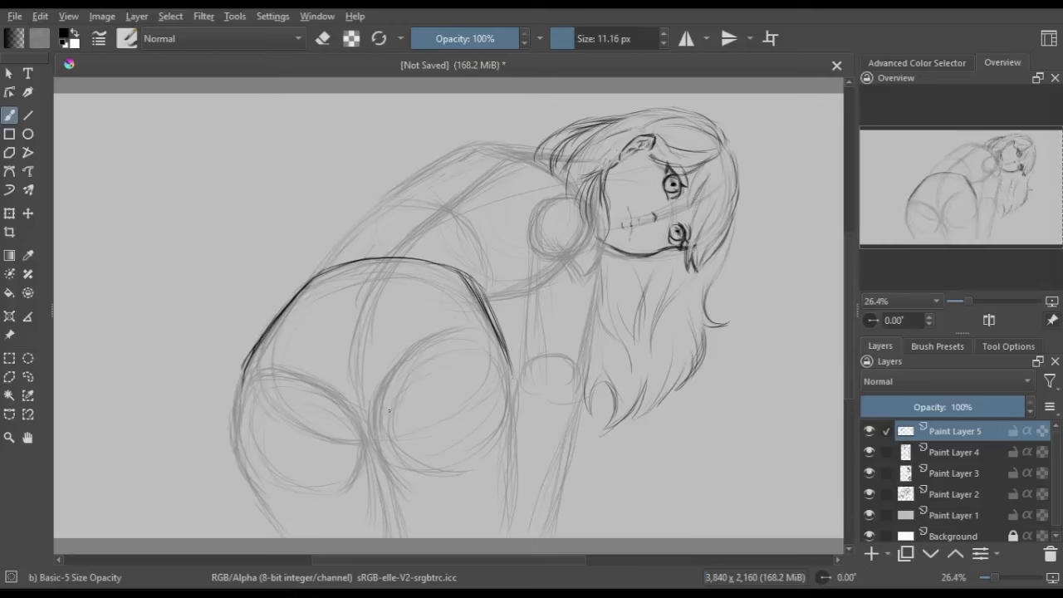
drag(380, 414, 477, 374)
drag(306, 388, 362, 426)
key(m)
drag(546, 303, 544, 384)
key(m)
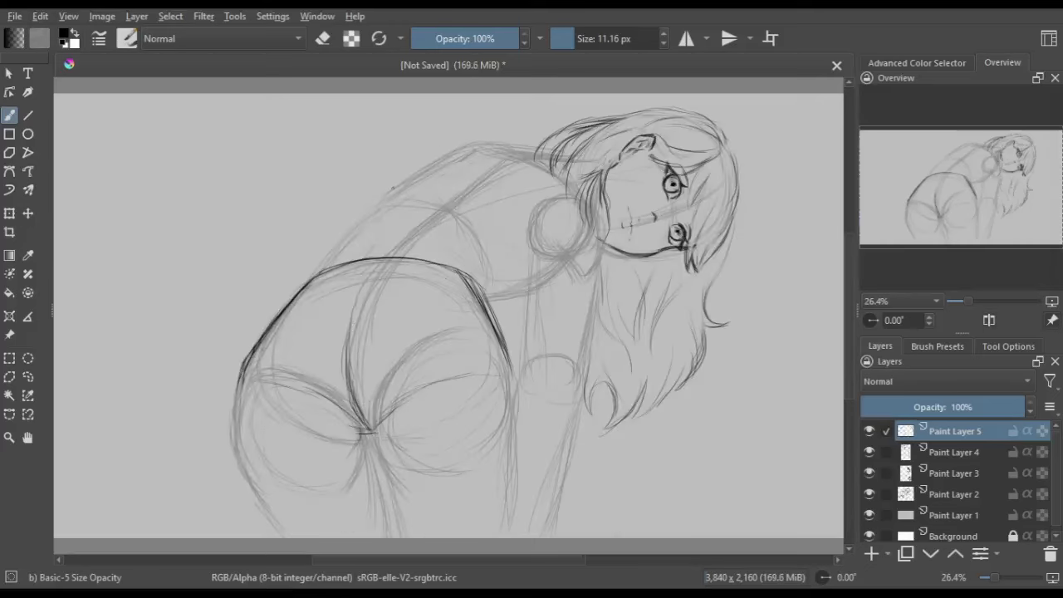
drag(478, 146, 315, 277)
drag(516, 159, 384, 254)
key(m)
key(m)
drag(282, 400, 352, 428)
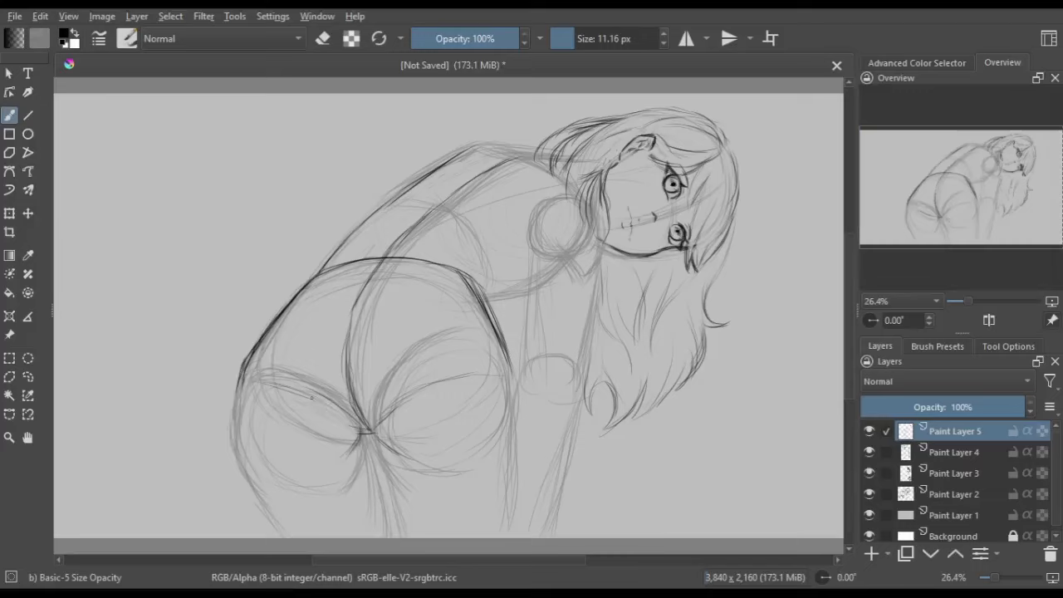
drag(311, 397, 440, 389)
Erase stray hip strokes and outline the legs and both hips, mirroring to check
key(e)
mouse_move(249, 353)
mouse_down()
mouse_move(241, 384)
mouse_move(286, 539)
mouse_up()
key(e)
drag(363, 432, 392, 538)
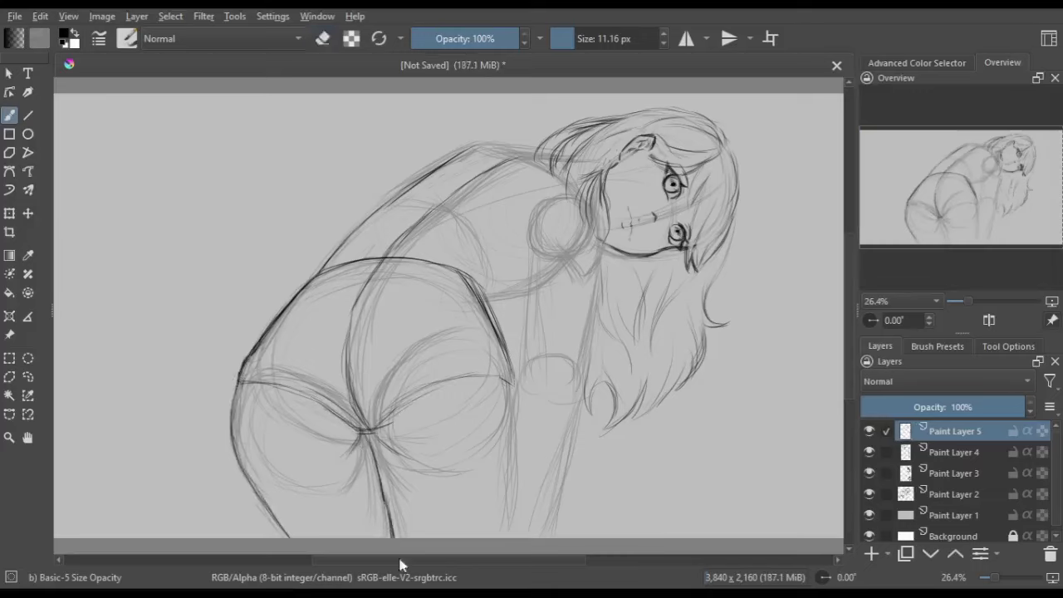
key(m)
drag(402, 304, 389, 439)
drag(394, 402, 395, 458)
key(m)
mouse_move(598, 287)
mouse_down()
mouse_move(605, 385)
mouse_move(595, 405)
mouse_up()
key(m)
drag(371, 286, 375, 387)
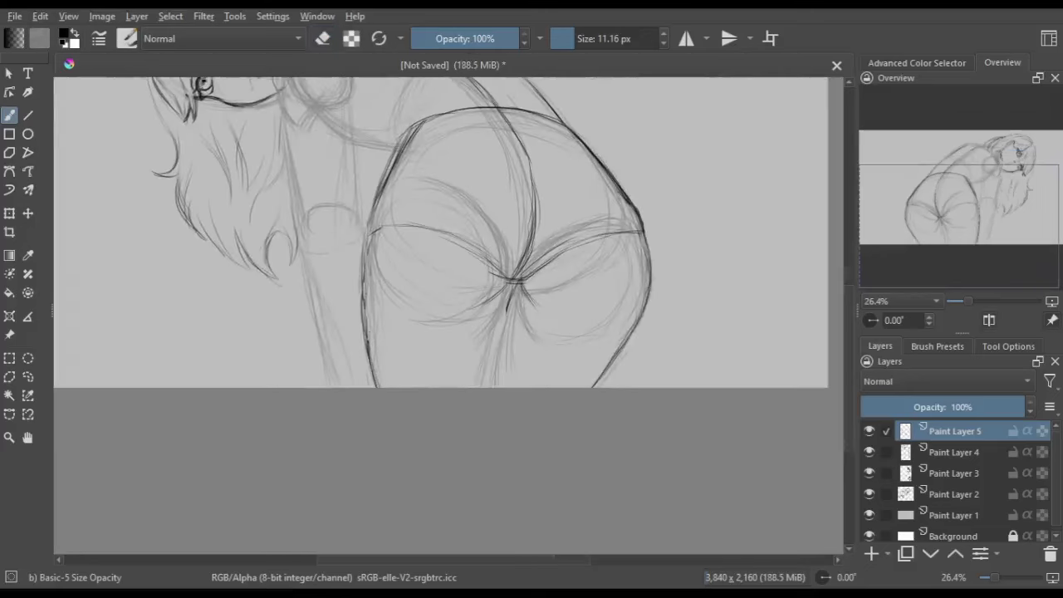
key(m)
Sketch and refine the arm hanging vertically below the shoulder, mirroring to check
key(m)
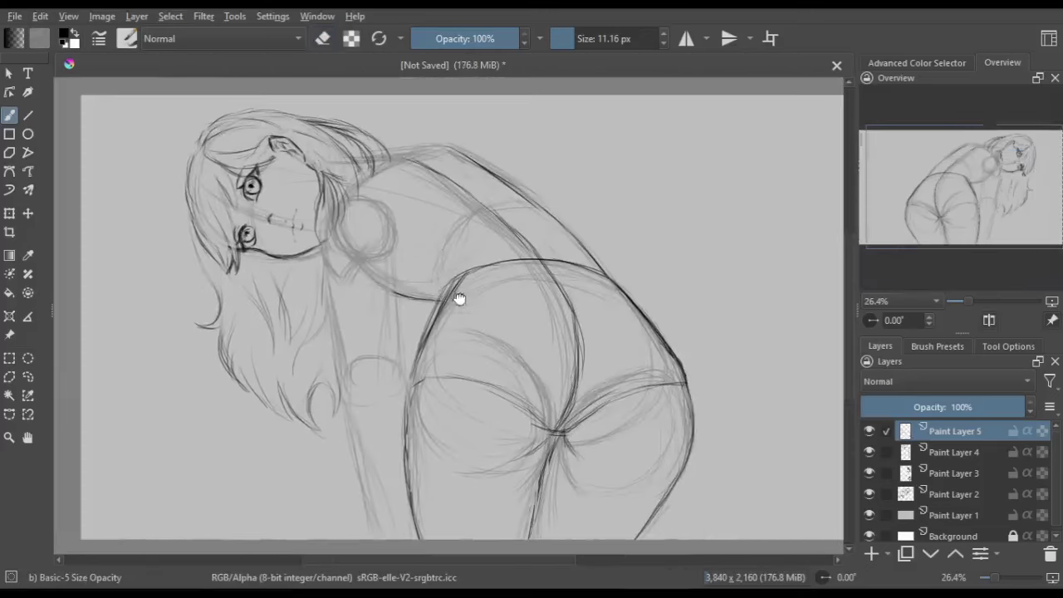
key(m)
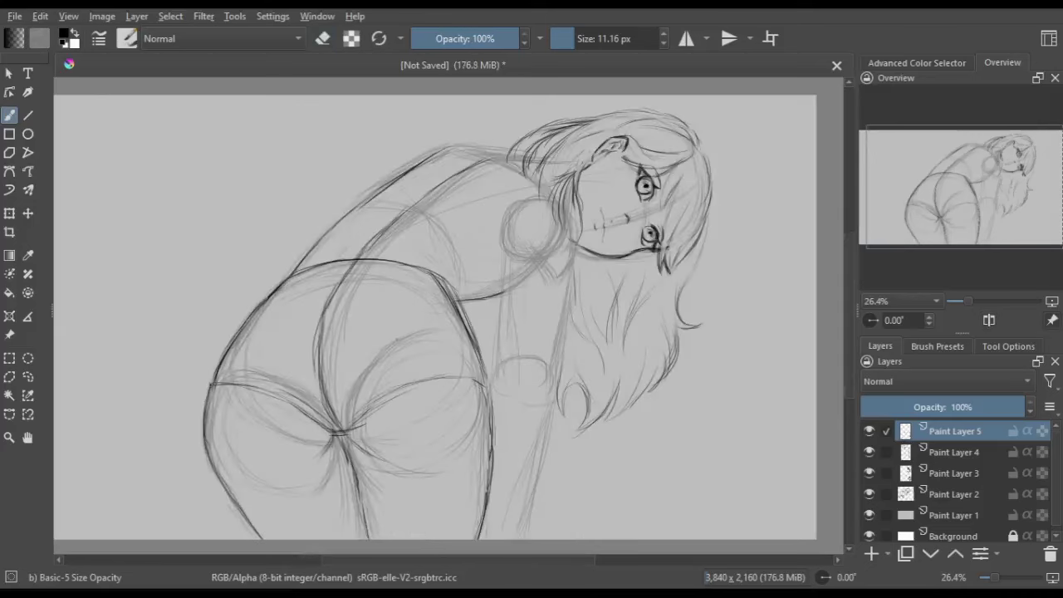
key(m)
drag(389, 274, 388, 406)
drag(387, 333, 357, 425)
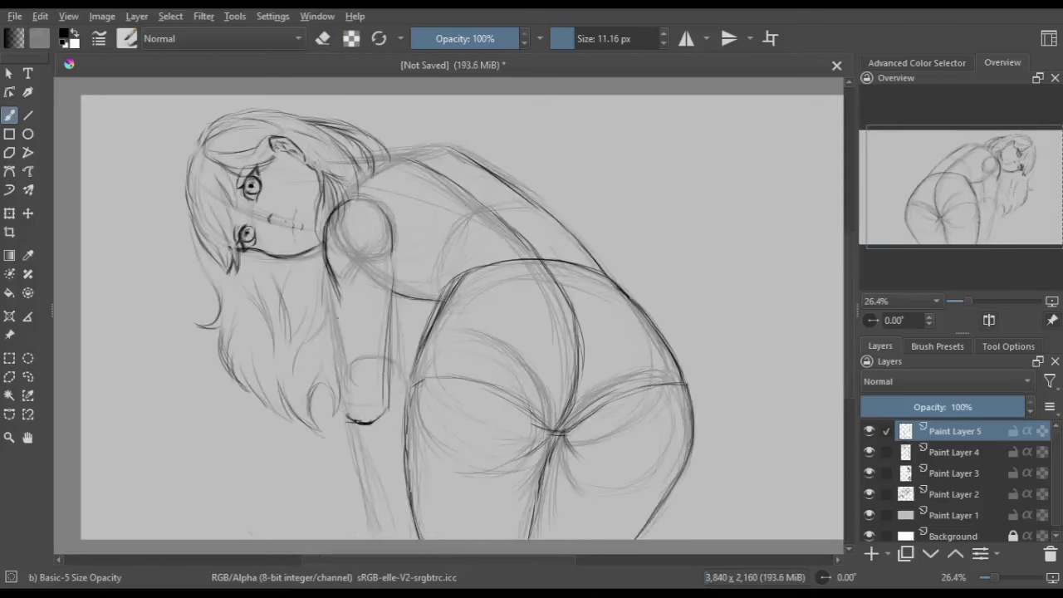
drag(339, 277, 338, 452)
drag(385, 401, 386, 472)
key(m)
key(m)
key(m)
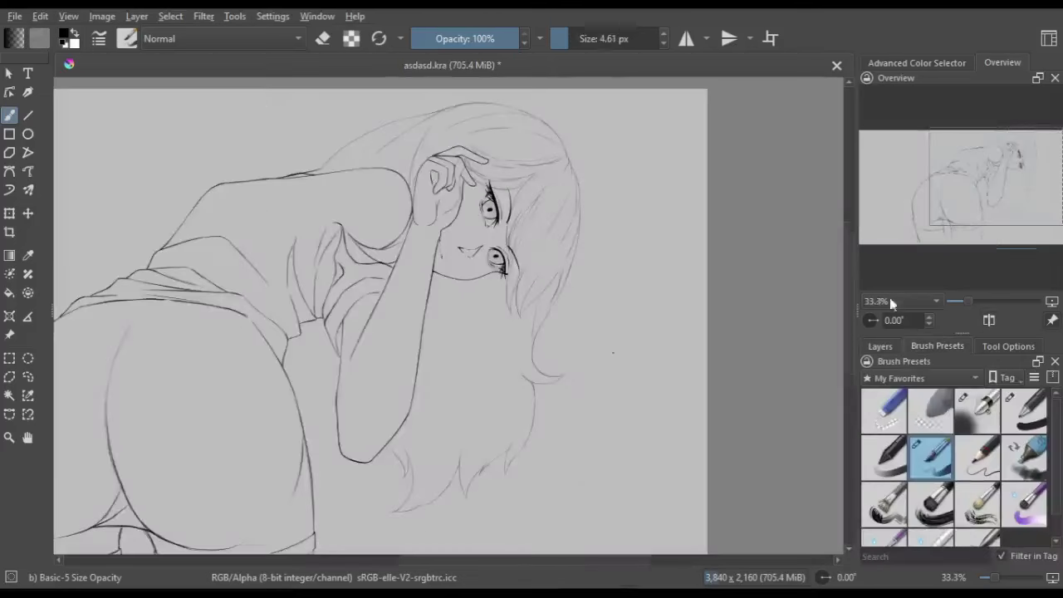
Draw dark hair strands beside the lower eye
scroll(556, 280, up, 2)
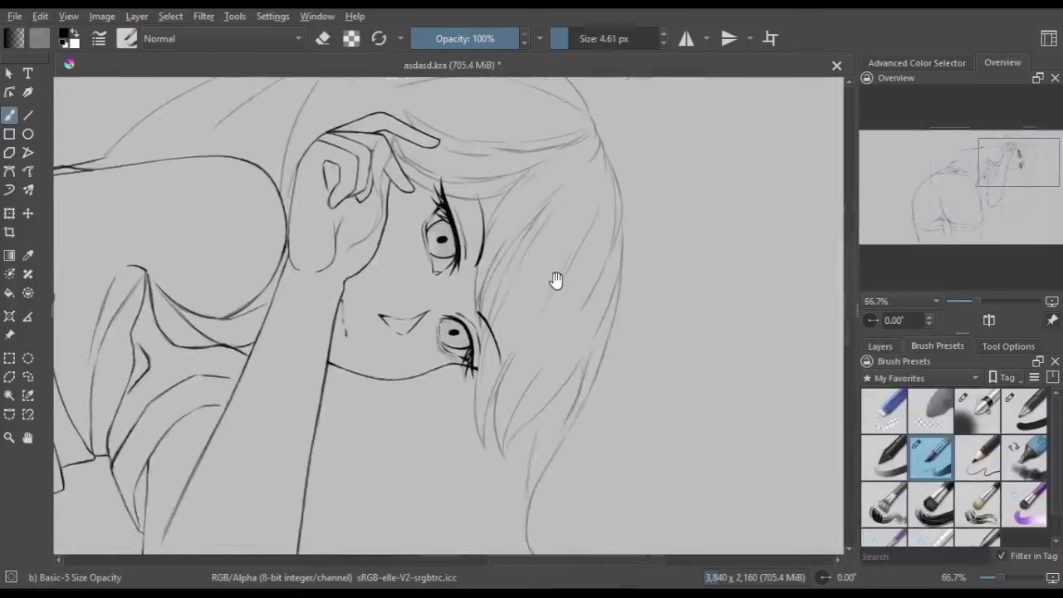
scroll(556, 280, up, 1)
key(e)
scroll(451, 312, up, 1)
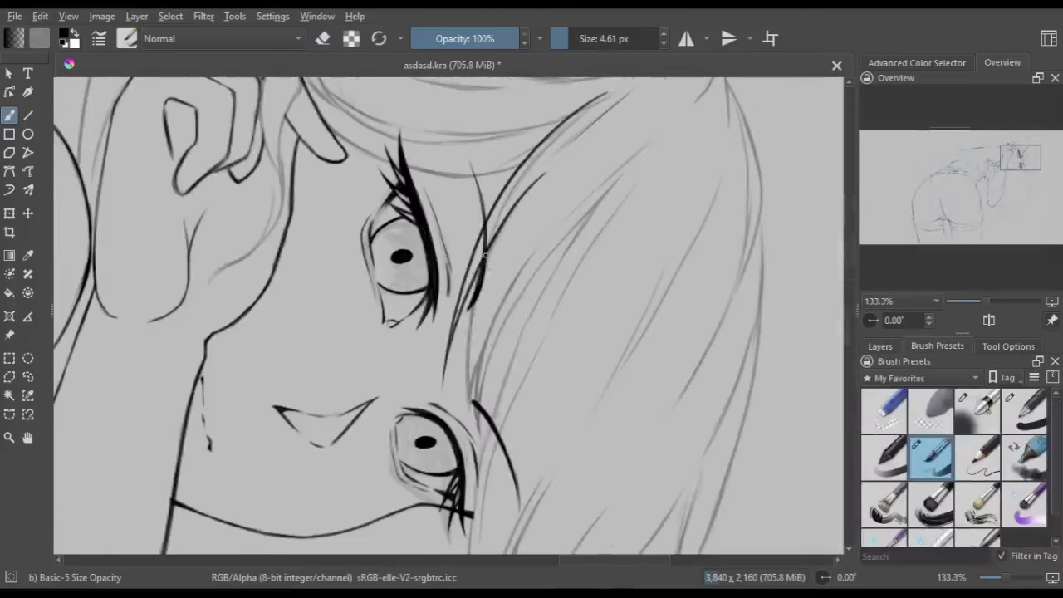
mouse_move(597, 190)
mouse_down()
mouse_move(483, 235)
mouse_move(471, 199)
mouse_up()
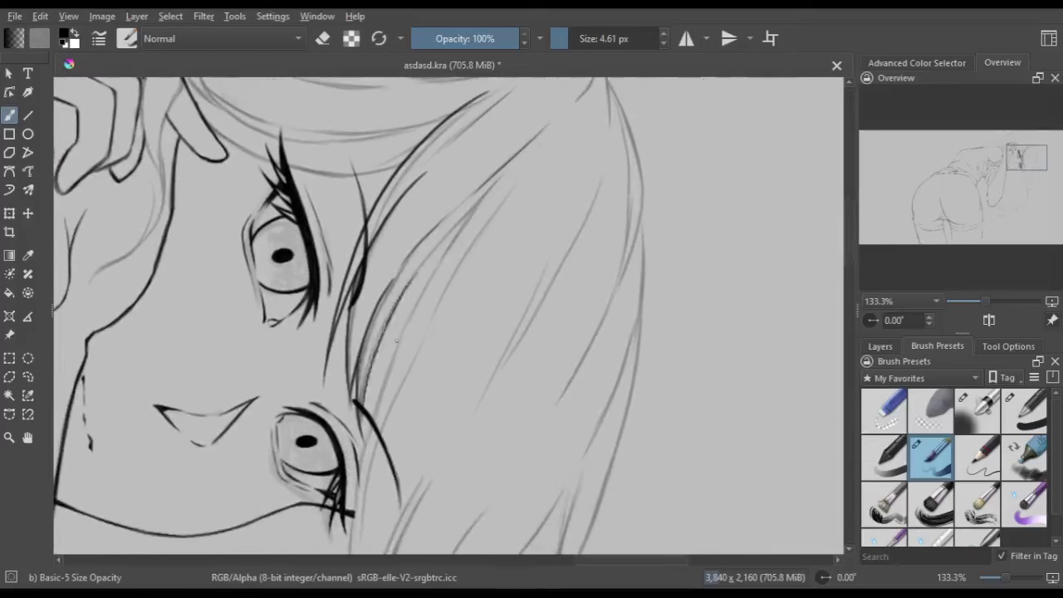
mouse_move(440, 439)
mouse_down()
mouse_move(480, 307)
mouse_move(403, 531)
mouse_up()
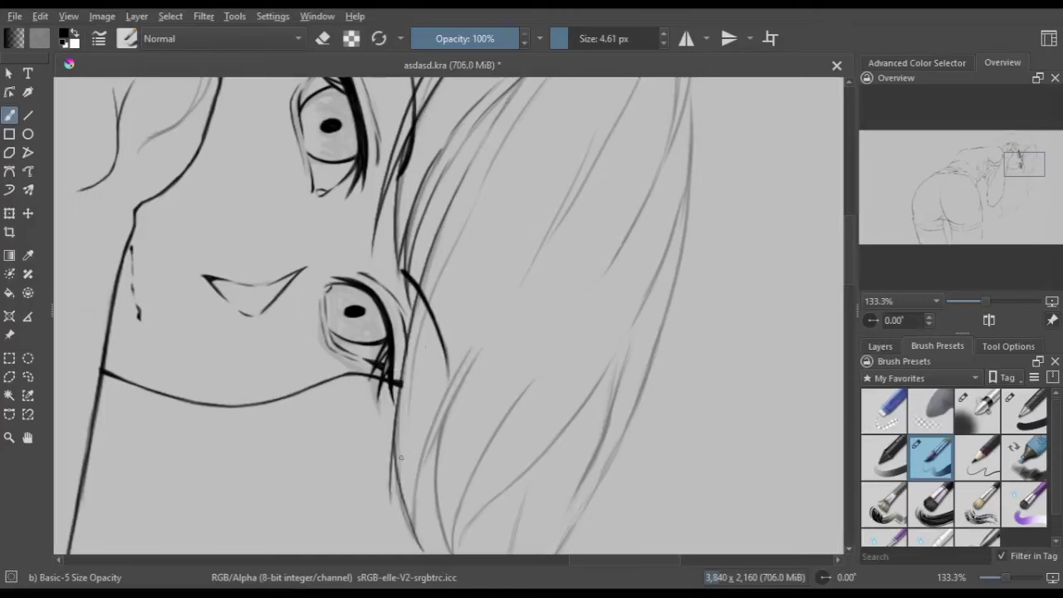
mouse_move(459, 391)
mouse_down()
mouse_move(459, 299)
mouse_move(401, 235)
mouse_up()
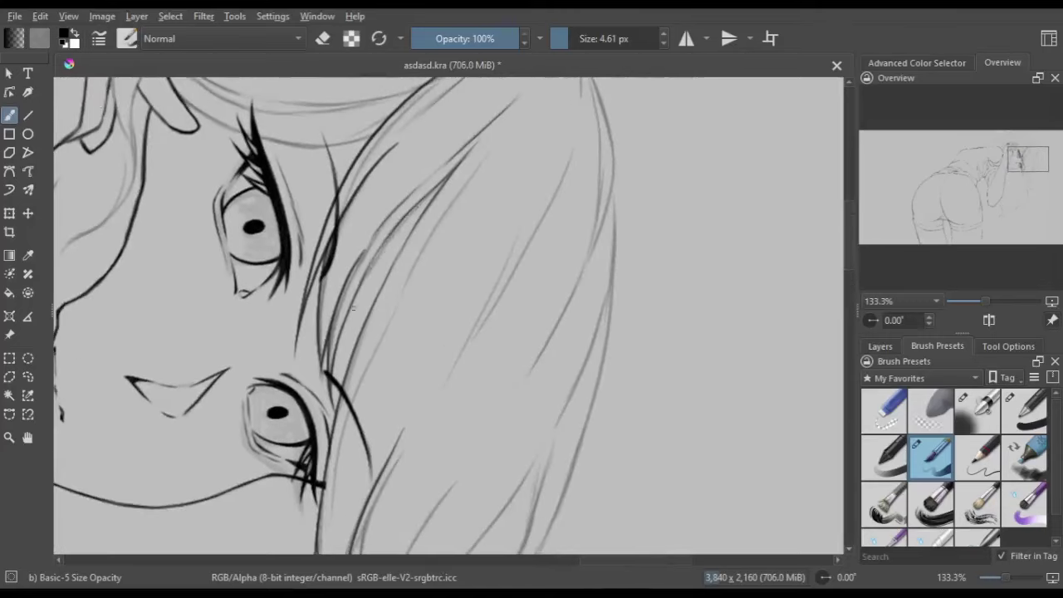
With the view rotated, ink strands in the upper hair and at the left of the head
key(4)
key(4)
key(4)
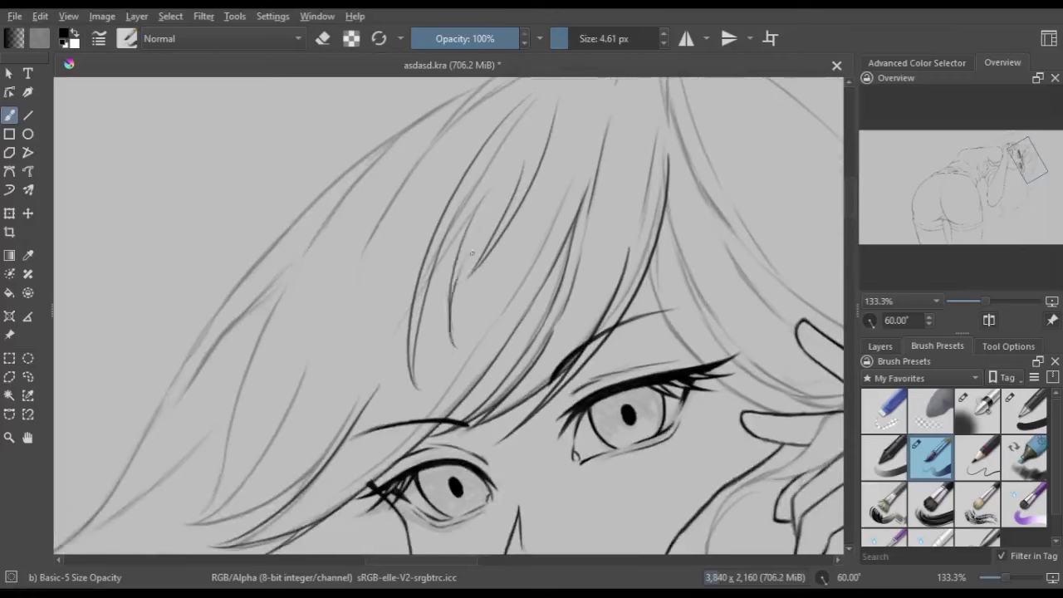
drag(471, 252, 453, 345)
drag(465, 349, 479, 288)
mouse_move(582, 133)
mouse_down()
mouse_move(523, 264)
mouse_move(490, 304)
mouse_move(557, 280)
mouse_up()
drag(324, 203, 232, 449)
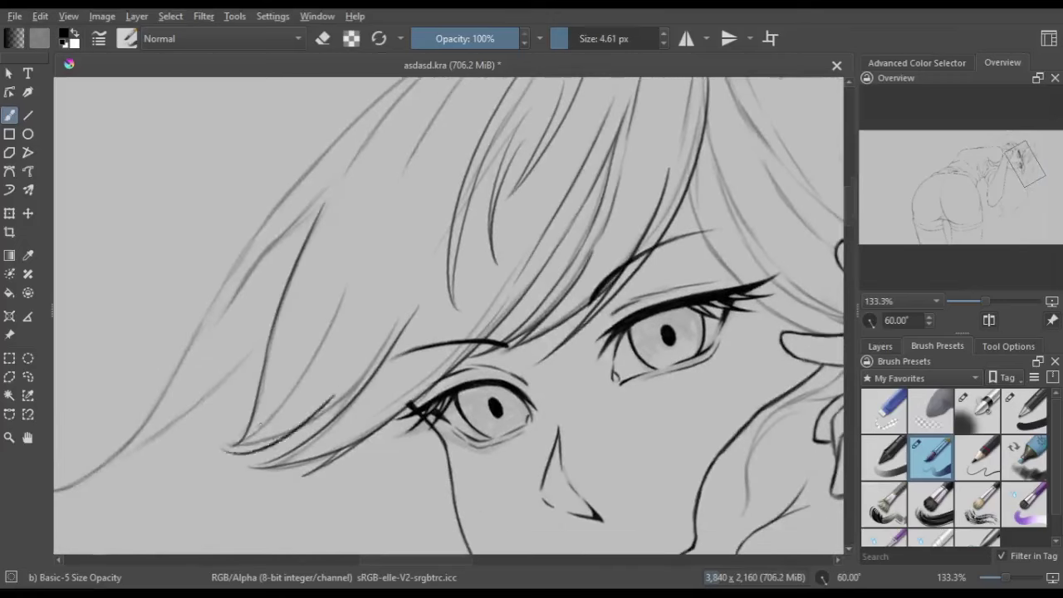
drag(365, 374, 241, 449)
drag(349, 250, 274, 391)
drag(341, 178, 241, 374)
Add more strands on the left side of the head and thin strands on the upper-left hair
key(5)
key(minus)
key(minus)
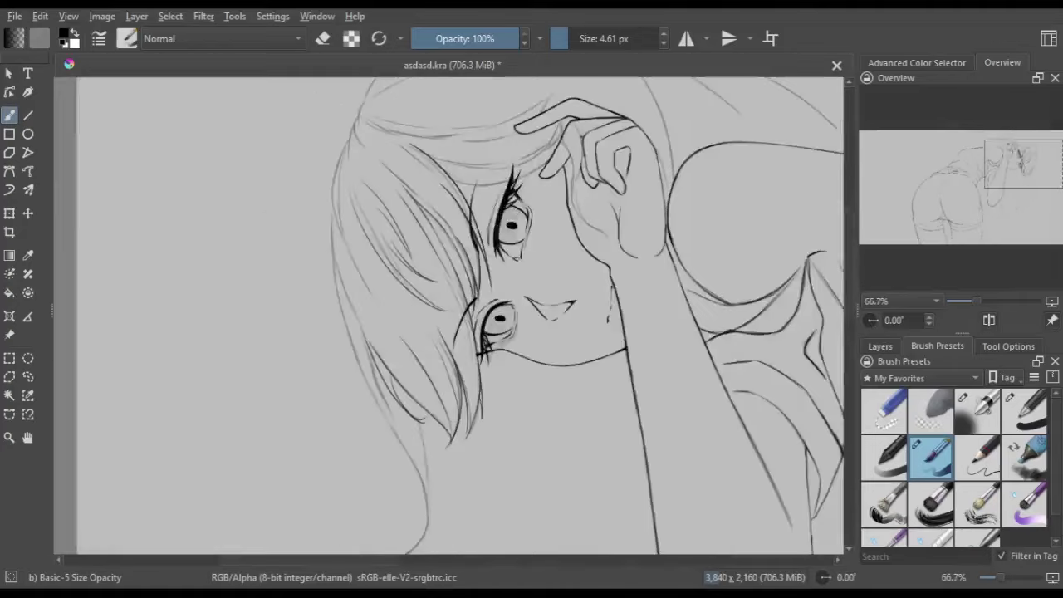
drag(499, 249, 486, 324)
drag(357, 199, 320, 383)
drag(498, 324, 498, 311)
drag(349, 245, 316, 365)
drag(498, 311, 494, 316)
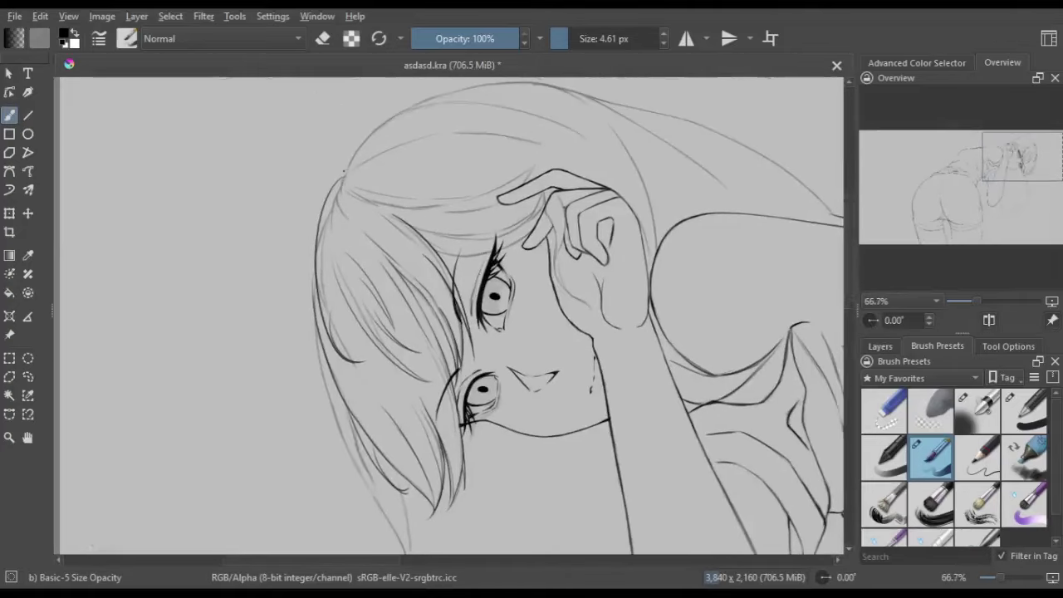
drag(343, 172, 359, 250)
drag(390, 176, 397, 202)
Draw hair strands falling below the face and mirror the view to check them
key(1)
key(4)
key(4)
key(4)
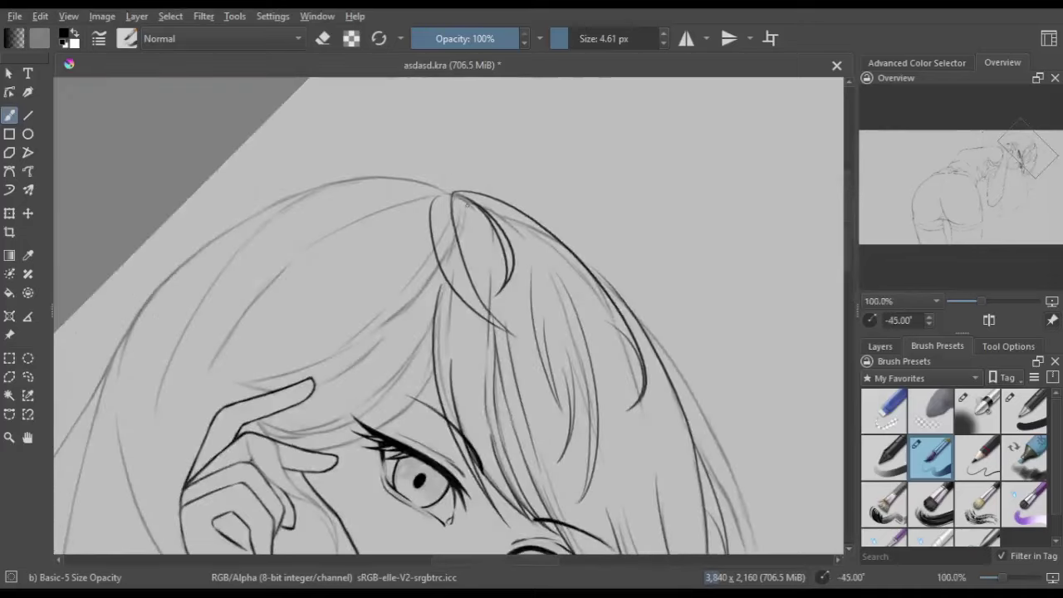
key(5)
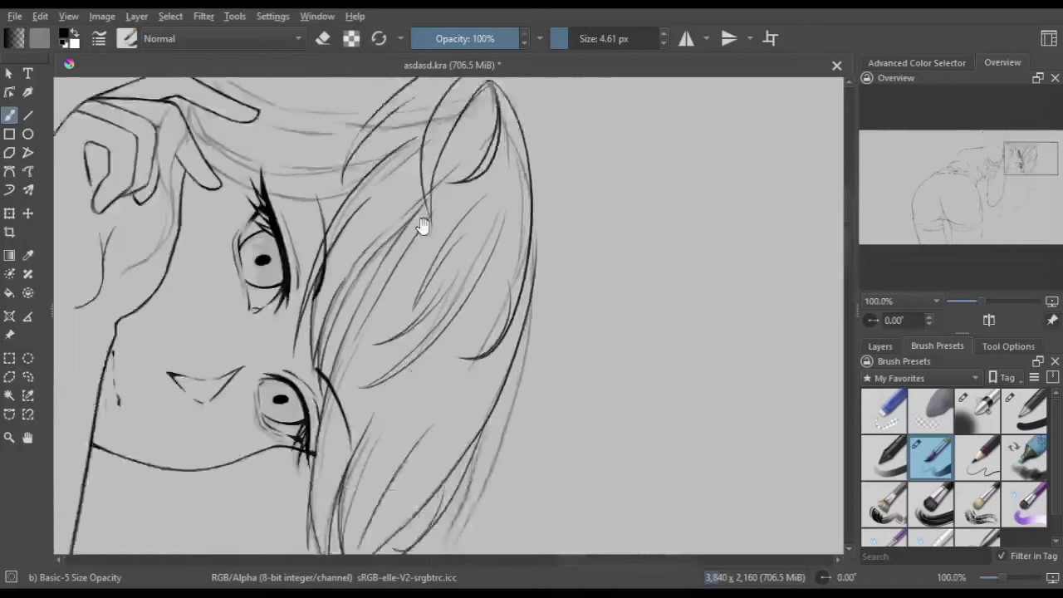
ctrl+scroll(454, 291, down, 4)
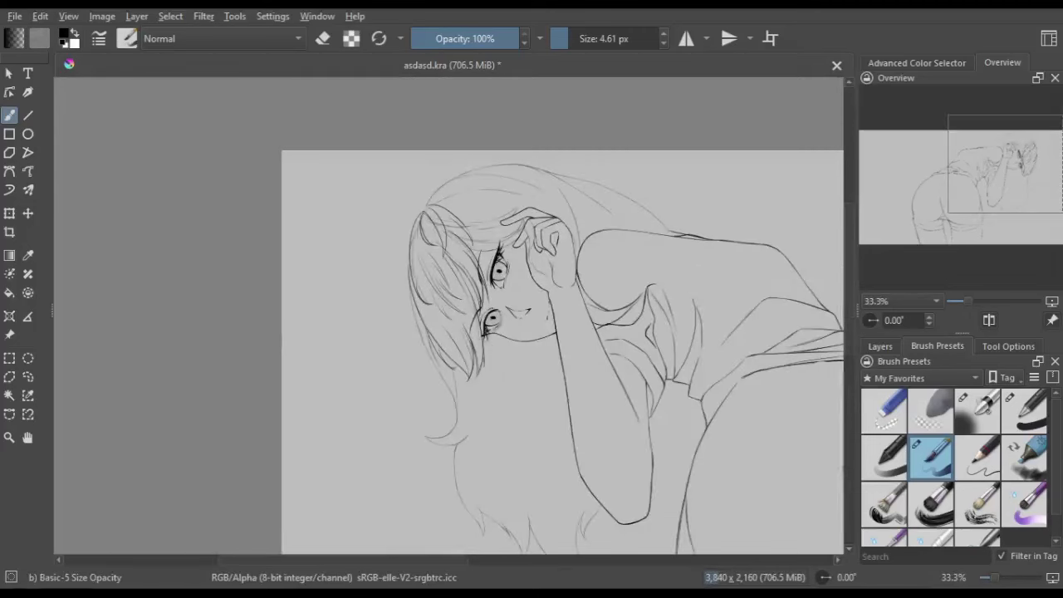
ctrl+scroll(407, 253, up, 2)
drag(391, 274, 405, 440)
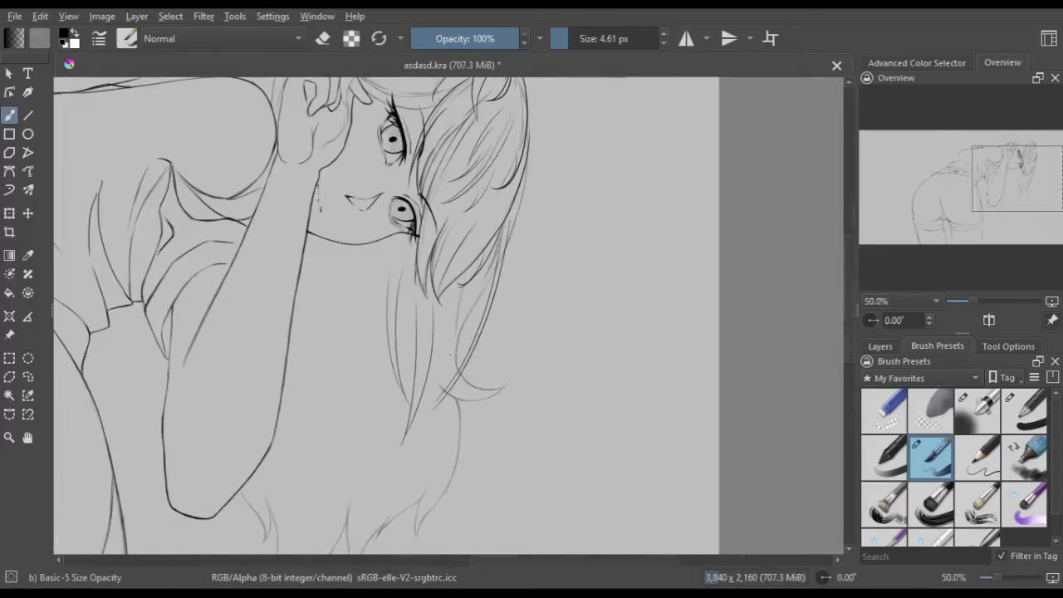
drag(451, 354, 513, 375)
key(m)
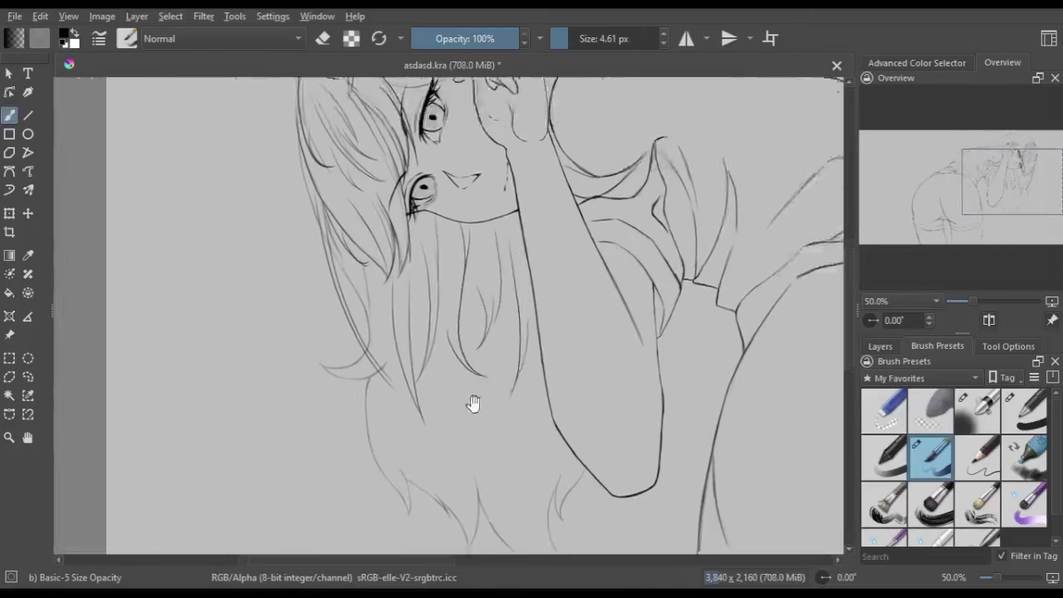
key(m)
Pan and zoom around the face, lower hair ends and shoulder to review the lineart
scroll(427, 324, up, 1)
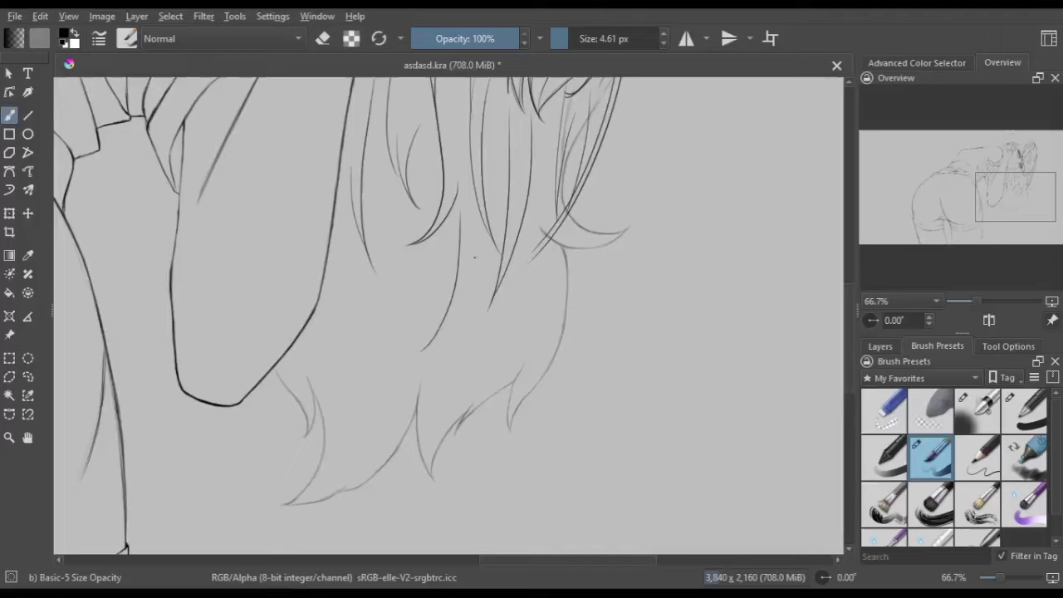
drag(432, 249, 499, 466)
scroll(466, 316, down, 2)
scroll(477, 319, up, 2)
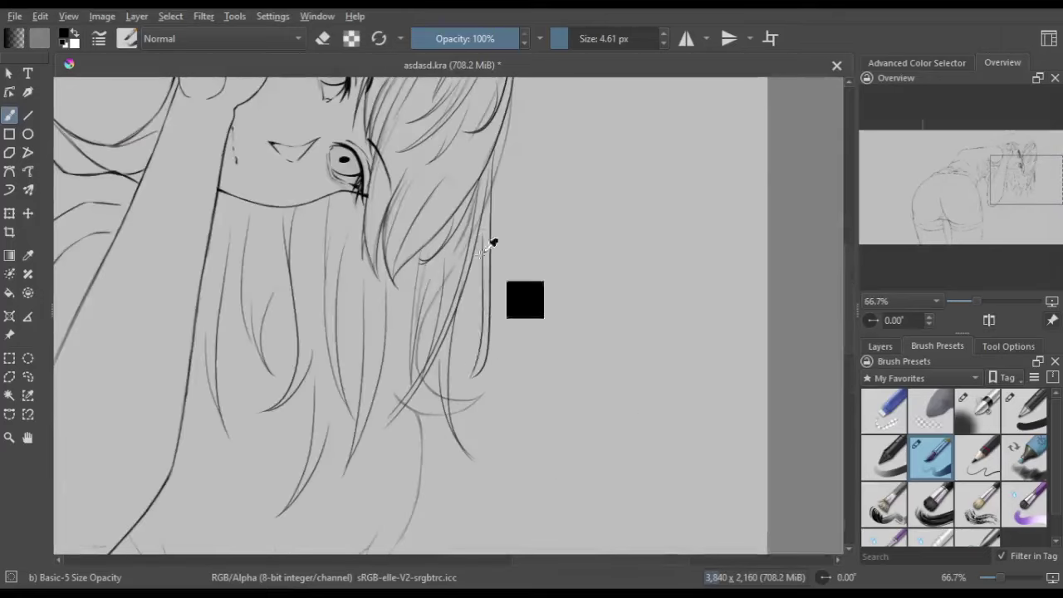
drag(486, 372, 415, 327)
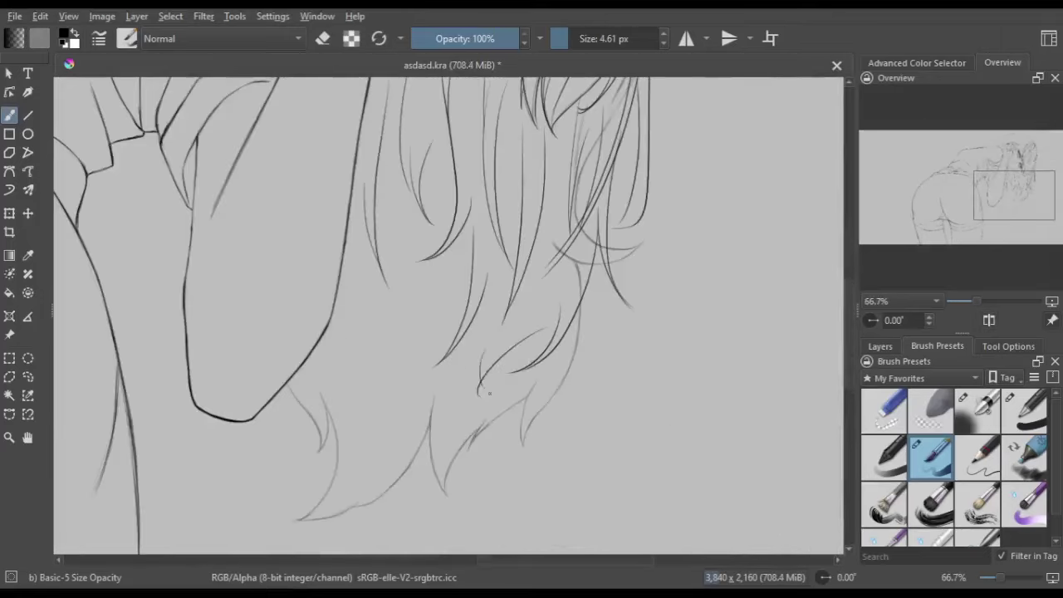
scroll(421, 279, down, 2)
scroll(423, 309, up, 2)
drag(465, 283, 453, 336)
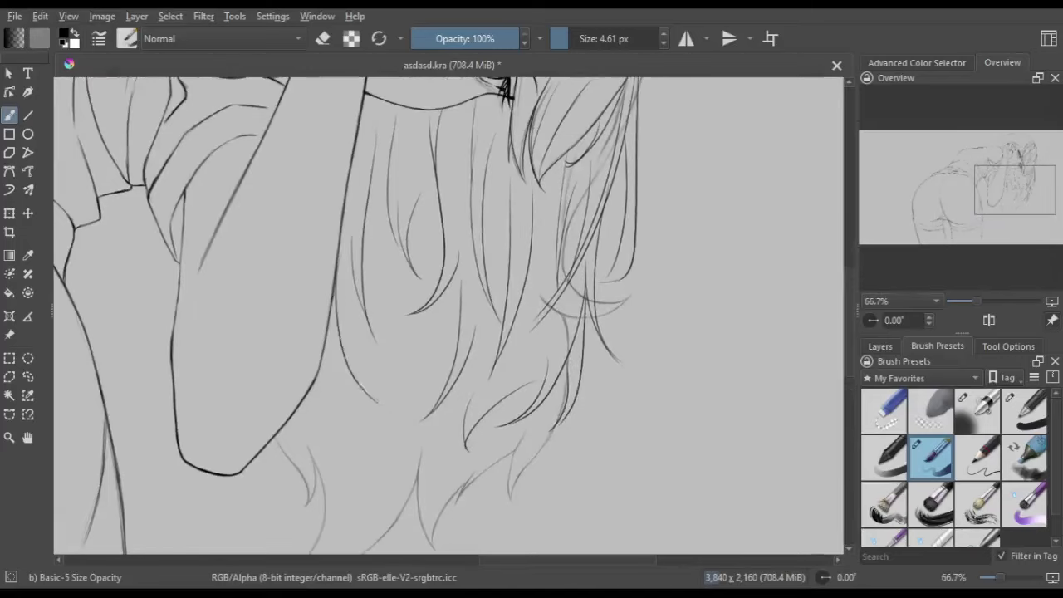
drag(397, 314, 367, 286)
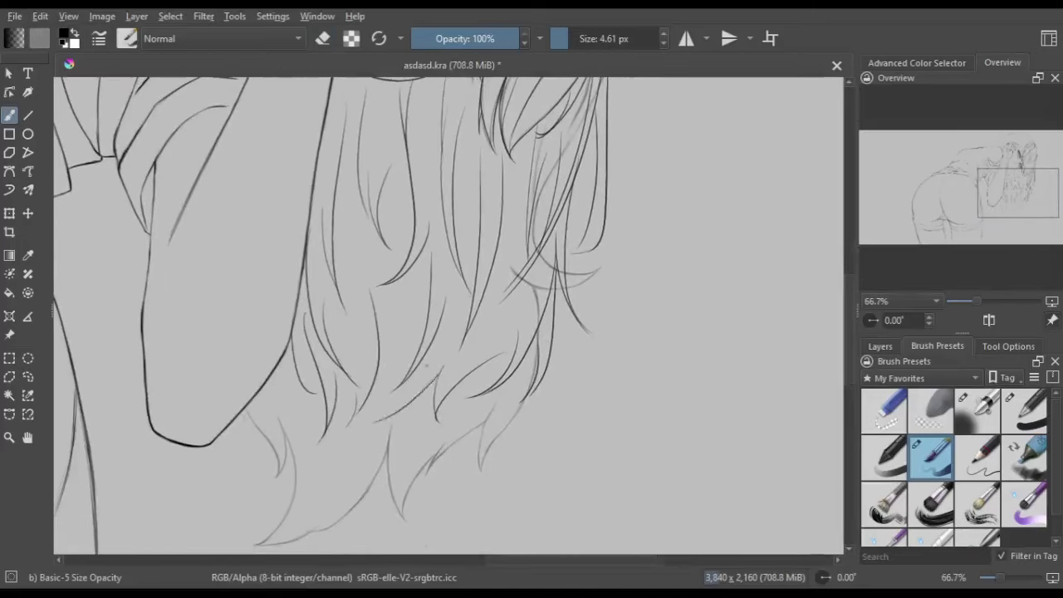
scroll(418, 423, down, 2)
scroll(517, 148, up, 2)
Zoom in on the hand and eye, trying 30°–90° view rotations before resetting to 0°
scroll(387, 261, up, 2)
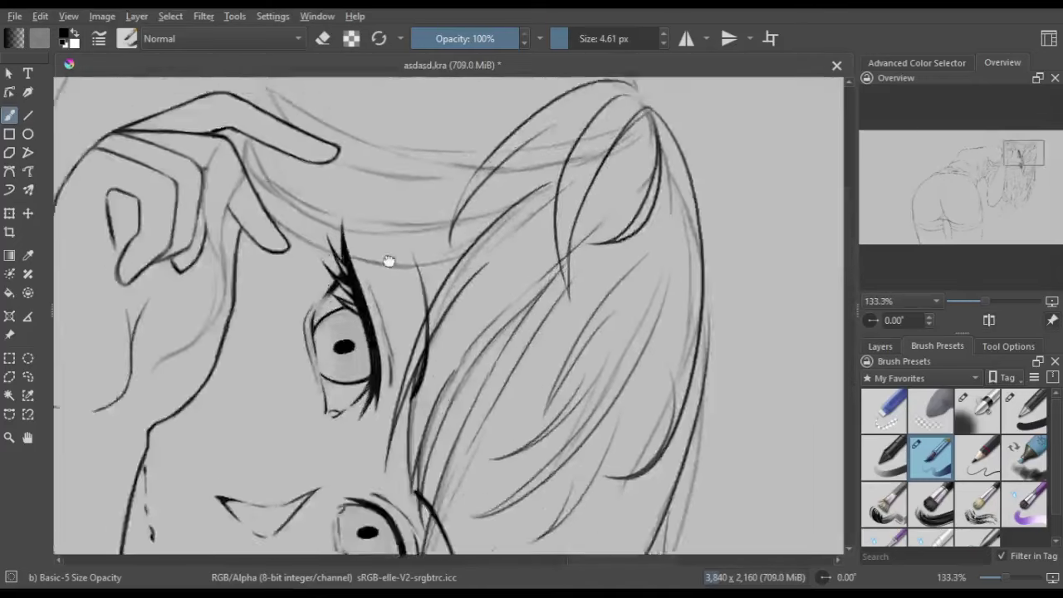
key(plus)
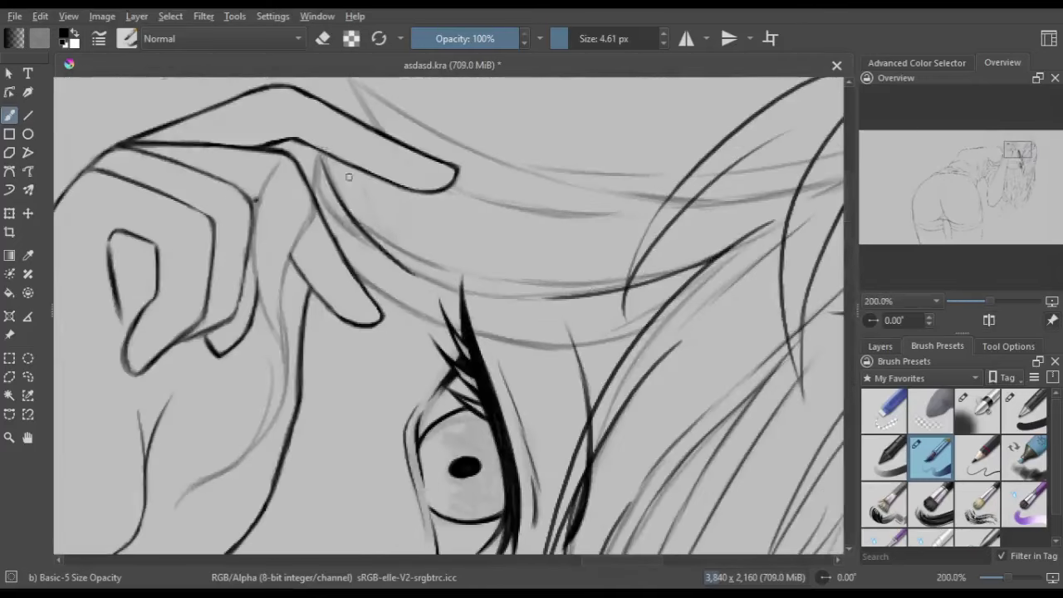
key(6)
key(6)
key(4)
key(4)
key(4)
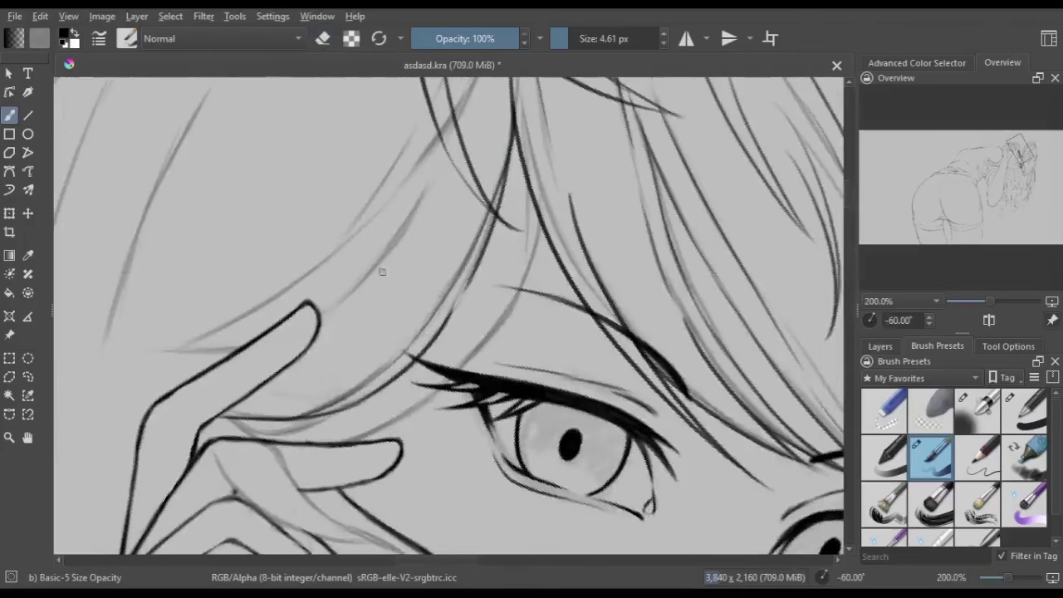
key(6)
key(6)
key(6)
key(6)
key(6)
key(6)
key(6)
key(6)
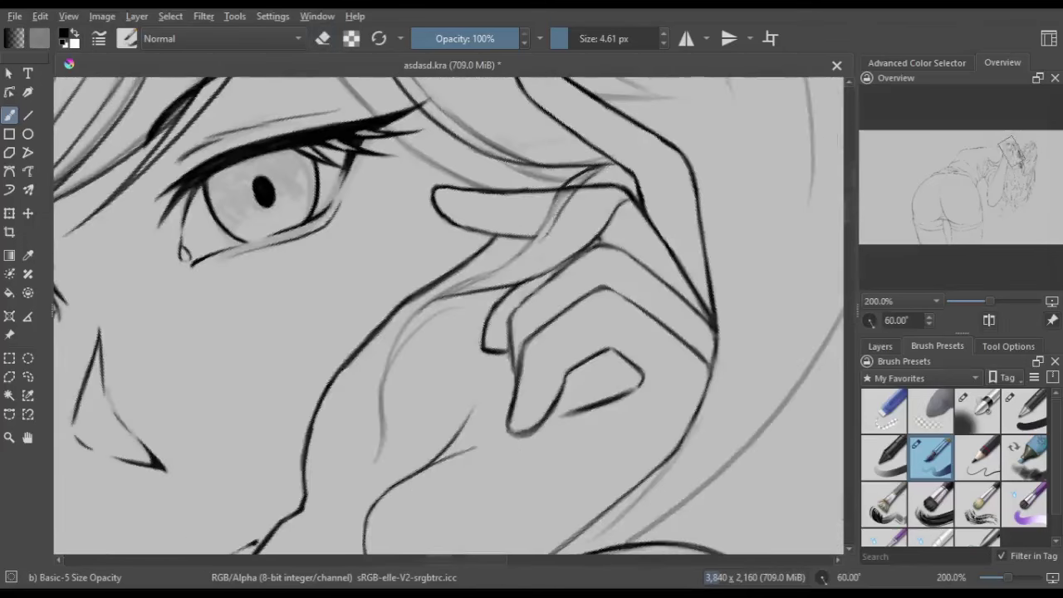
key(4)
key(4)
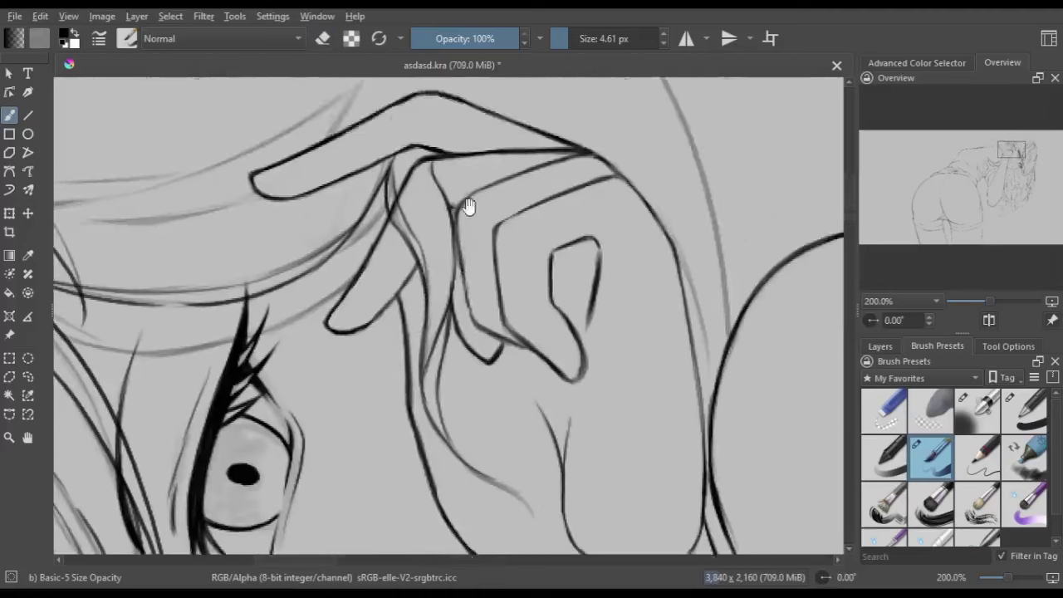
key(4)
key(4)
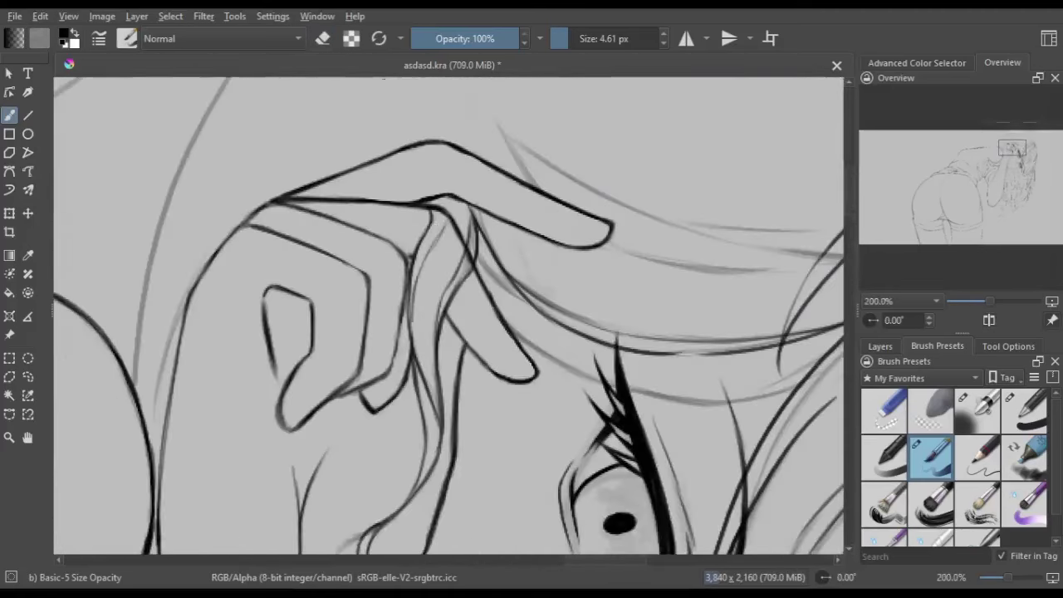
key(6)
key(6)
key(6)
key(6)
key(6)
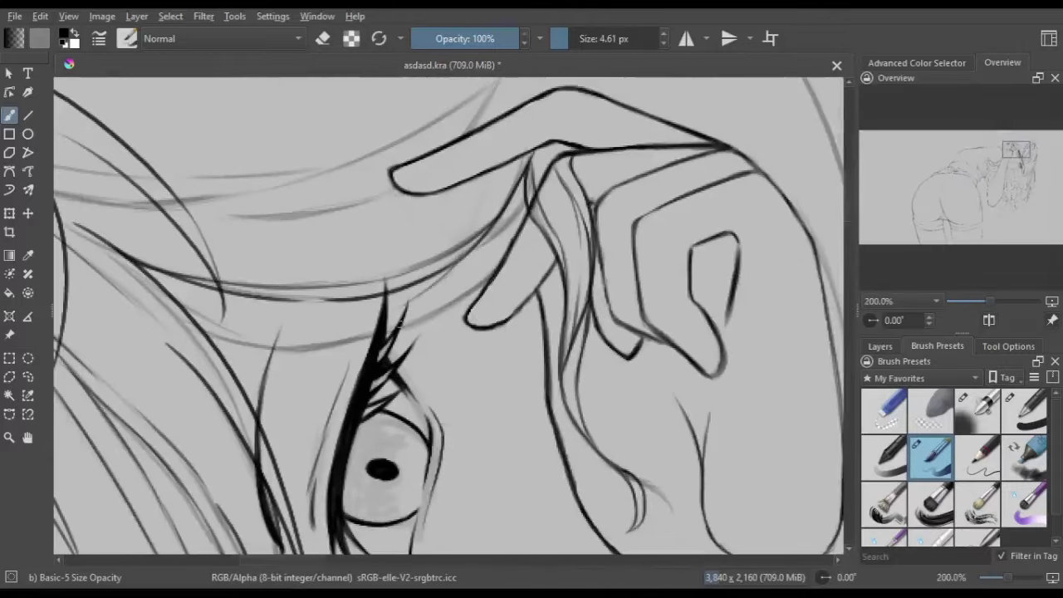
key(6)
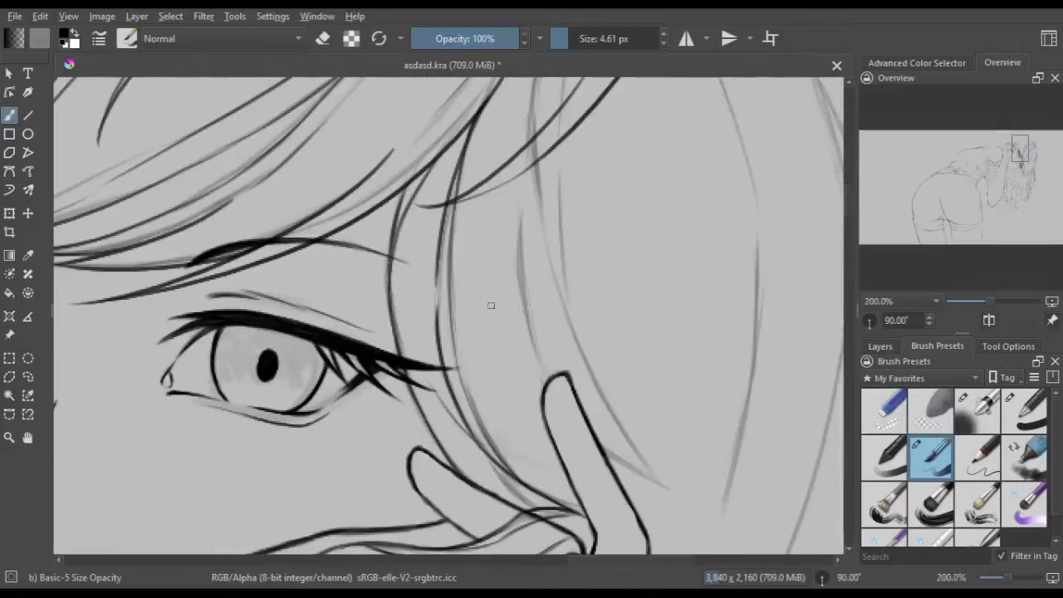
key(5)
Ink a thin strand above the raised hand and bring the hair above the eye into view
drag(503, 268, 513, 220)
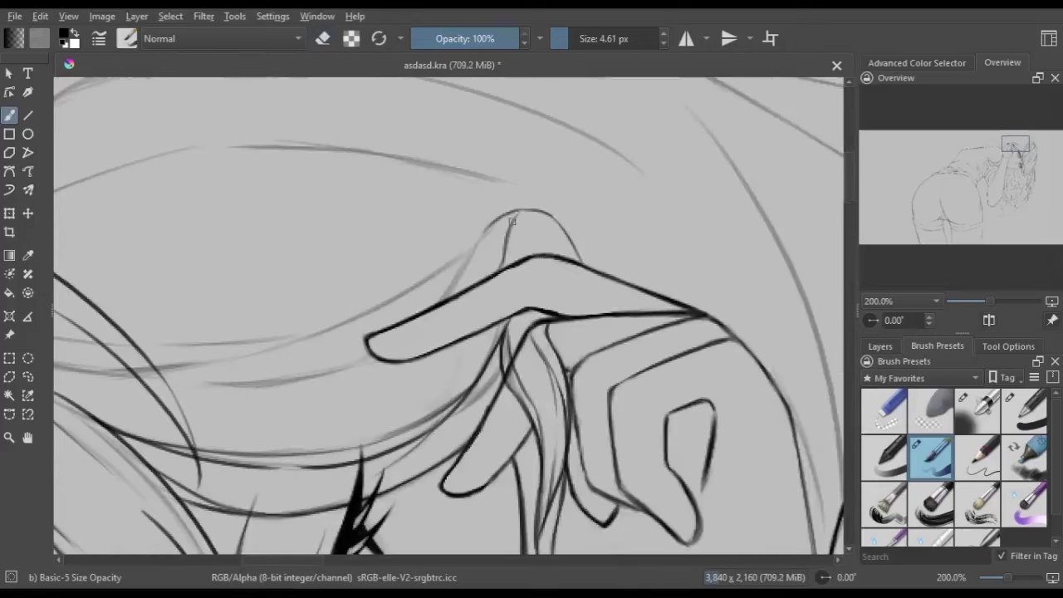
drag(428, 306, 602, 260)
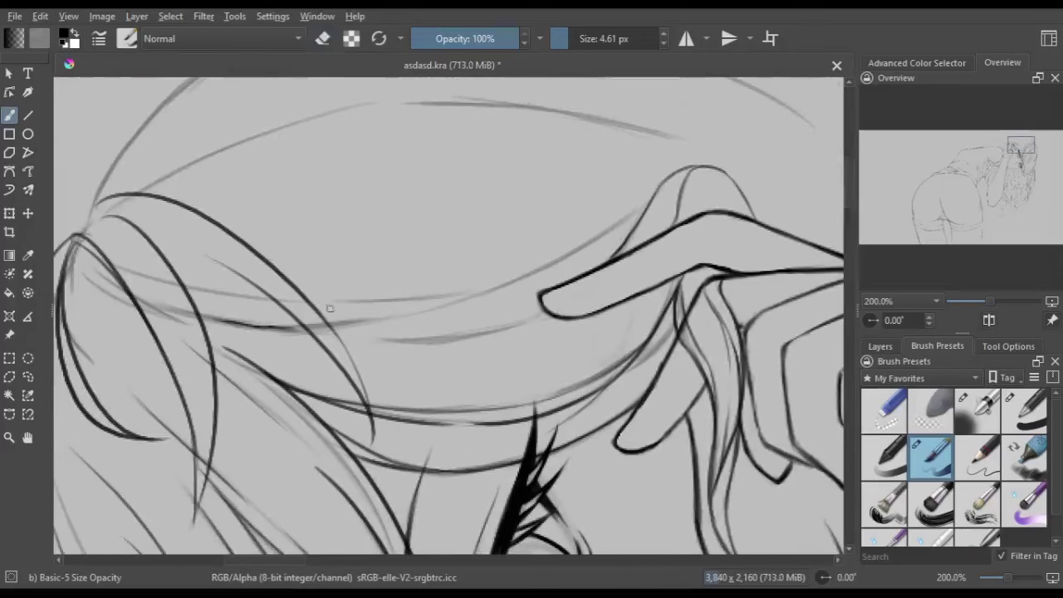
key(6)
key(6)
key(6)
key(6)
key(6)
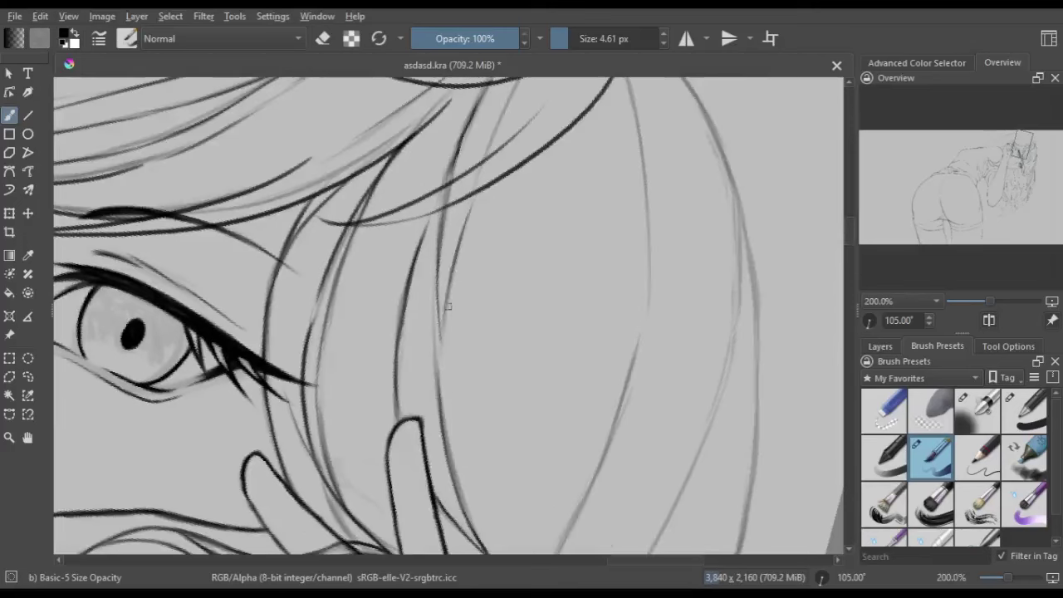
drag(490, 210, 441, 363)
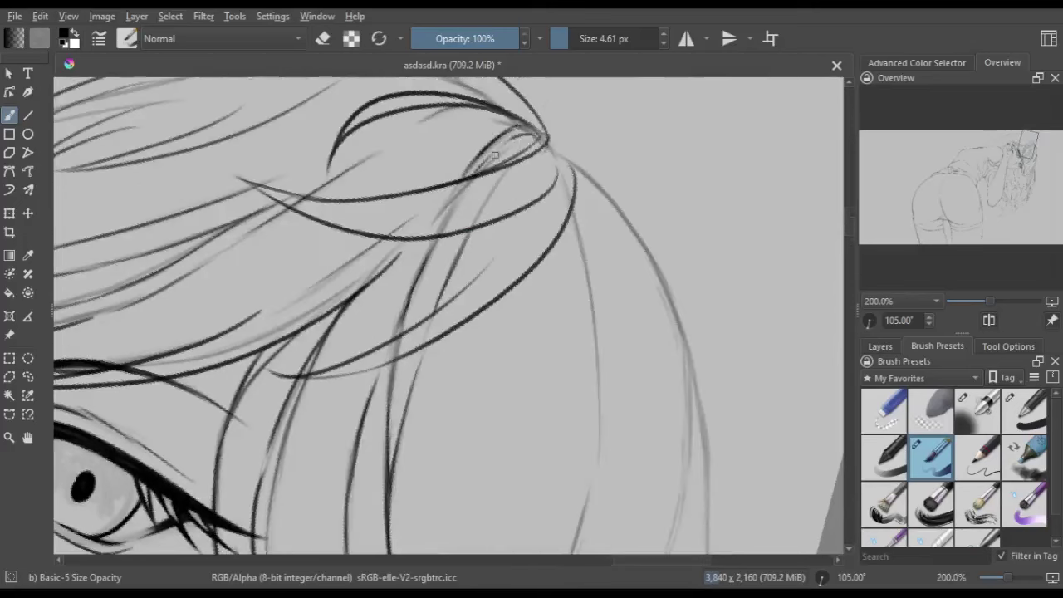
key(4)
key(4)
key(4)
key(4)
key(4)
key(4)
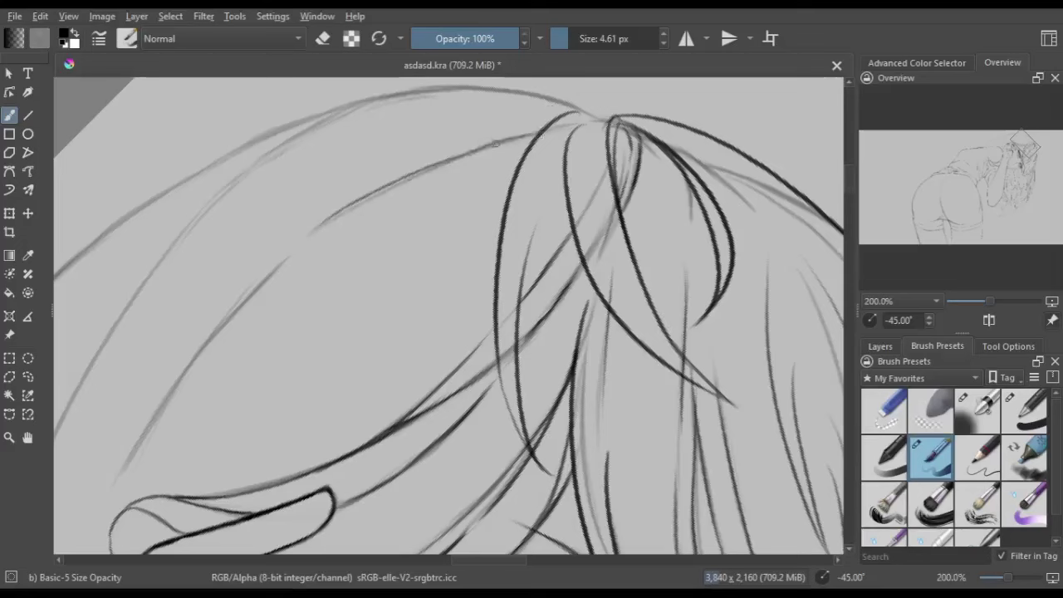
scroll(406, 166, down, 3)
scroll(285, 369, down, 2)
scroll(396, 267, down, 2)
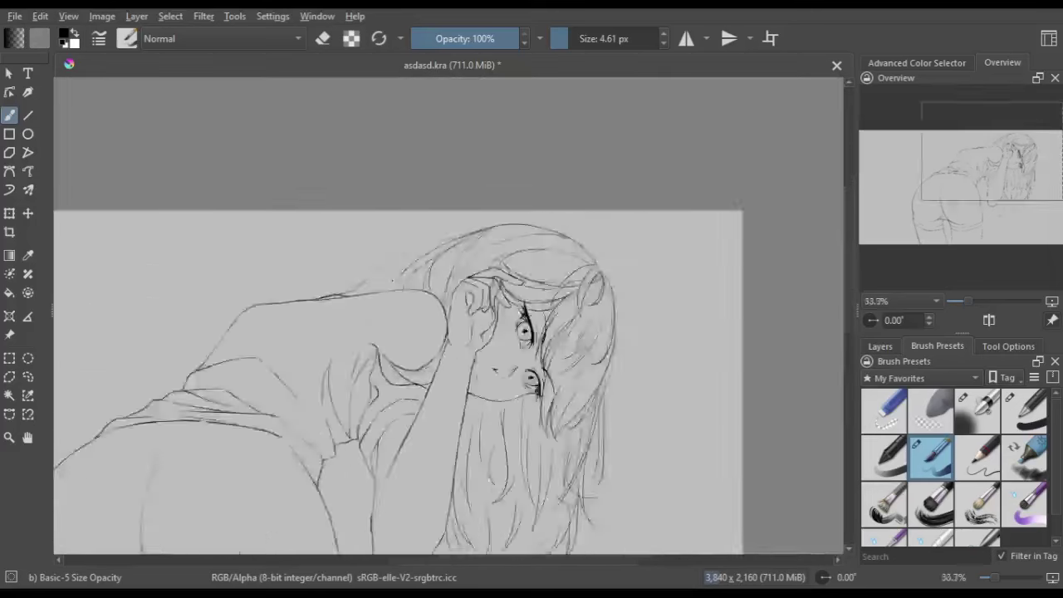
Ink short, thin strand lines in the hair above the forehead
scroll(458, 375, up, 2)
drag(459, 143, 552, 119)
key(slash)
key(slash)
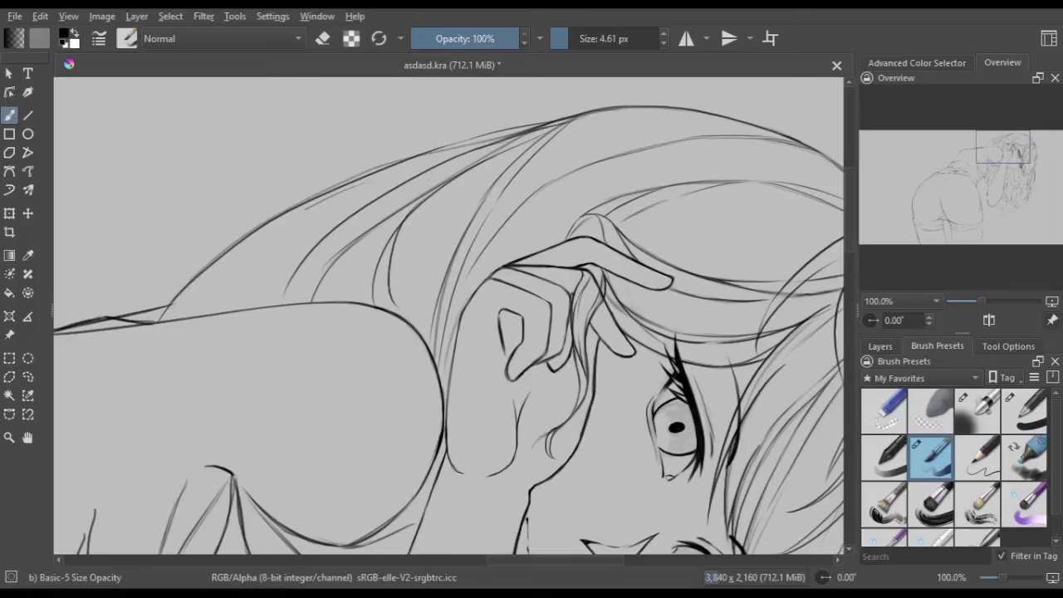
drag(402, 213, 432, 168)
key(slash)
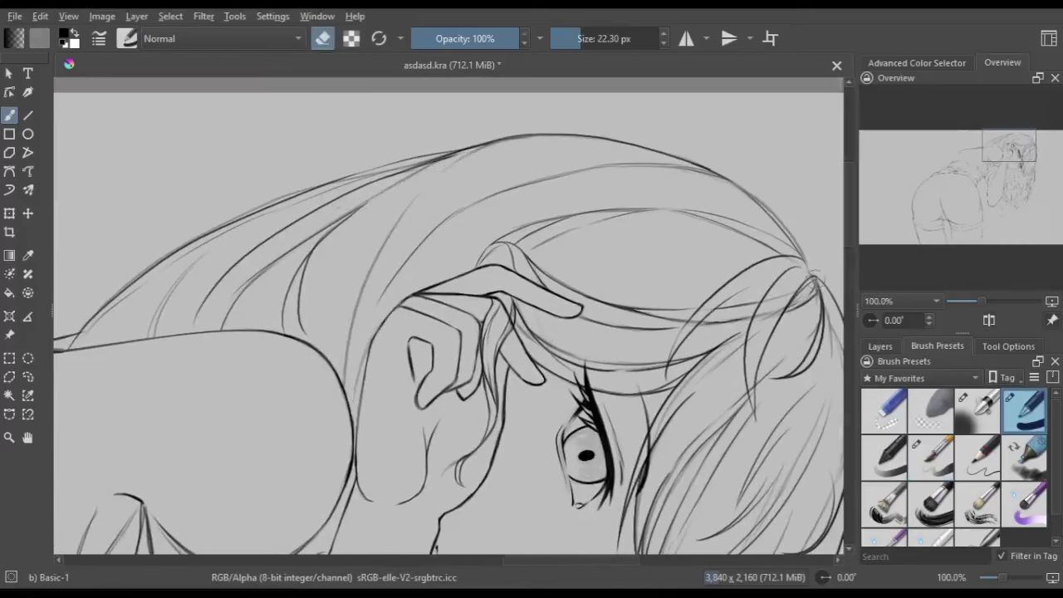
key(slash)
mouse_move(380, 268)
mouse_down()
mouse_move(450, 167)
mouse_move(417, 165)
mouse_up()
drag(500, 256, 482, 206)
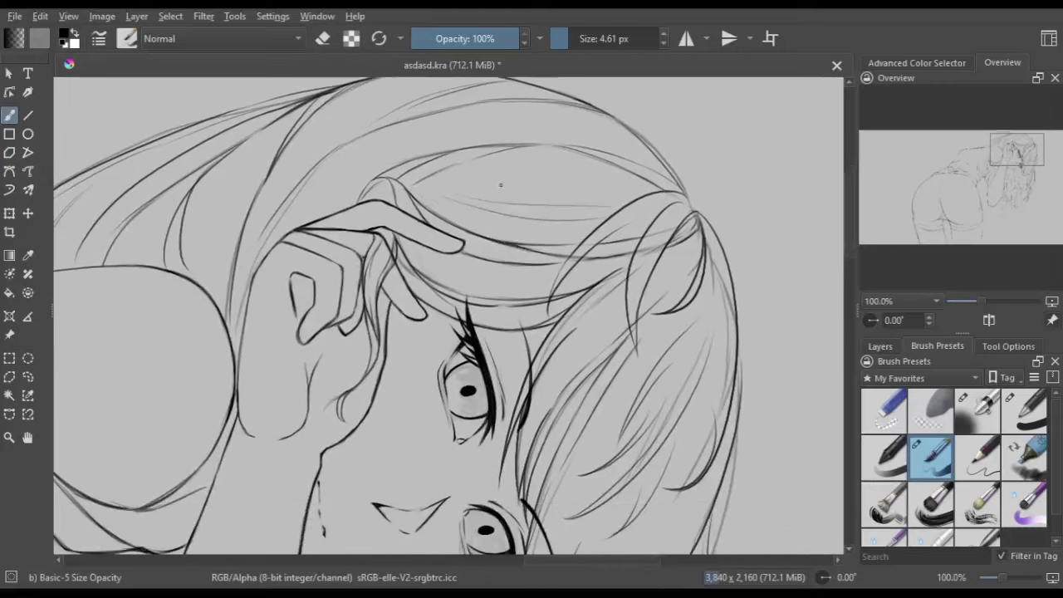
scroll(500, 184, down, 3)
Zoom in on the eyes and mirror the view to check proportions
key(minus)
key(minus)
key(minus)
key(m)
key(plus)
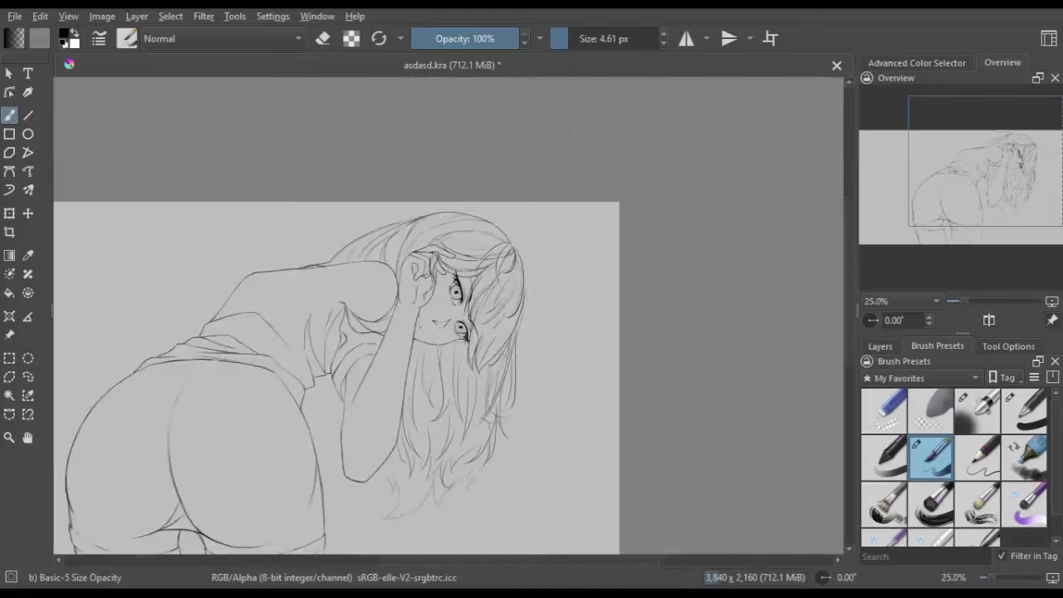
key(plus)
key(plus)
key(plus)
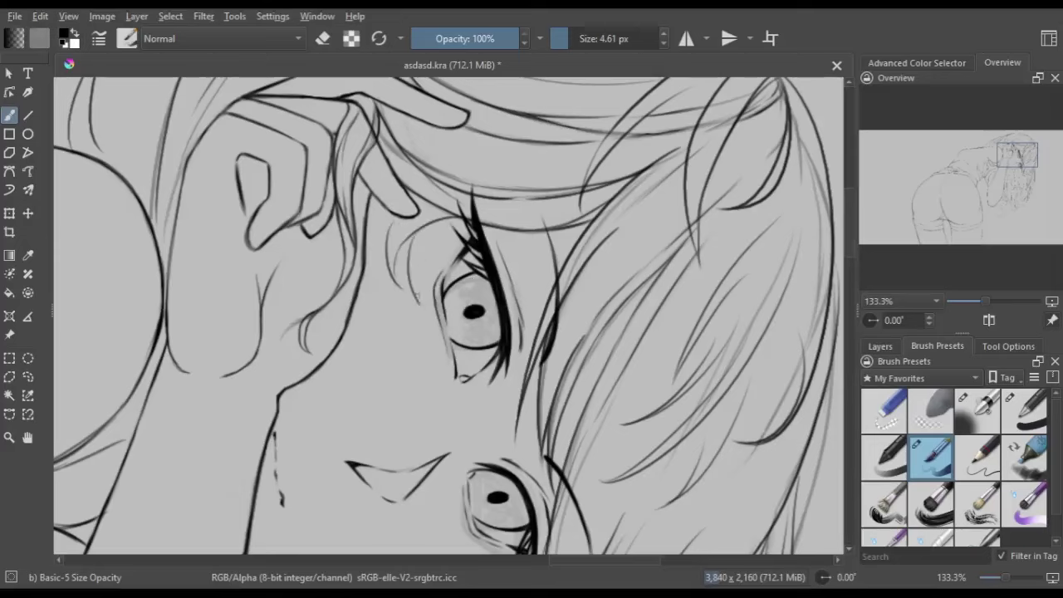
key(m)
key(minus)
key(minus)
key(minus)
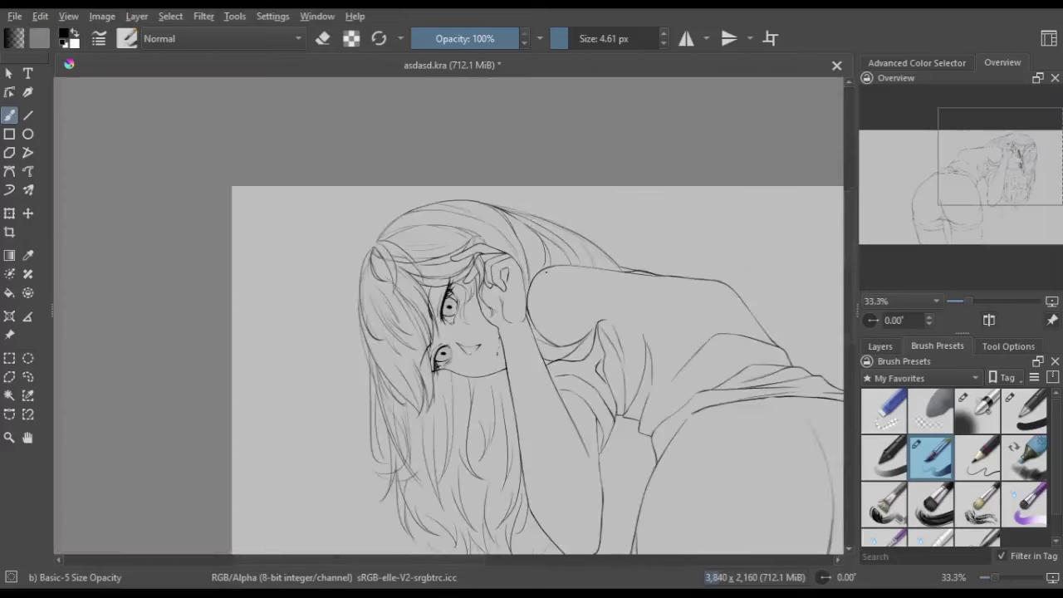
On Paint Layer 43, draw a fold line on the shirt shoulder, mirroring to check
click(881, 345)
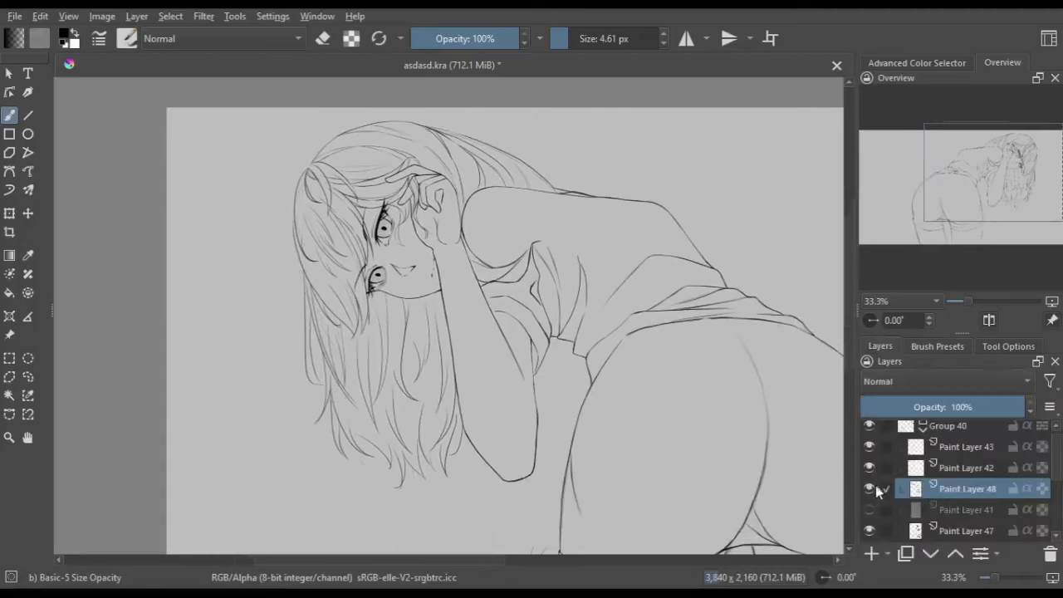
key(m)
click(915, 451)
key(plus)
key(plus)
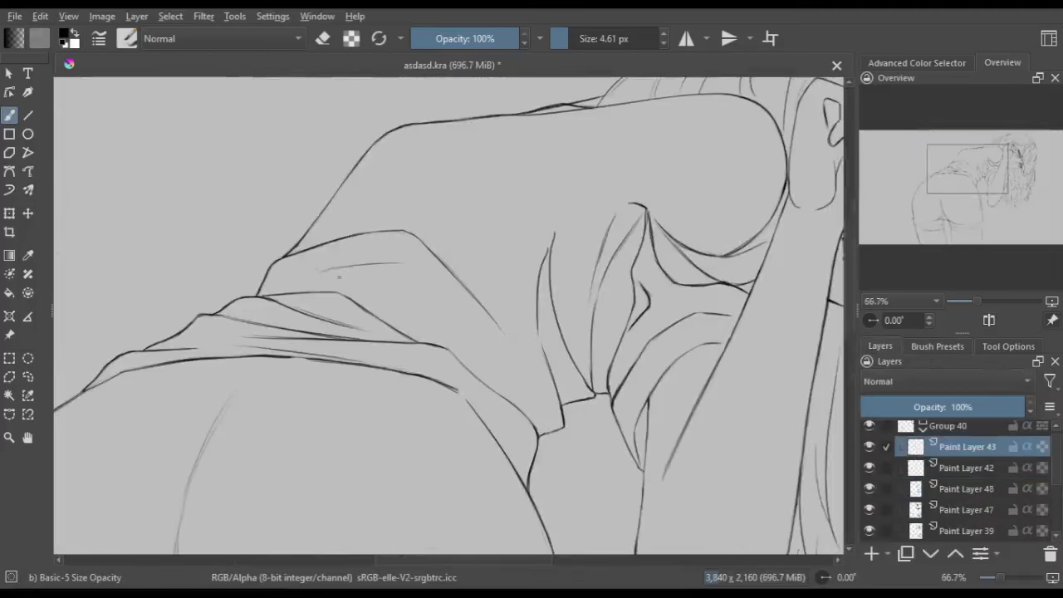
key(m)
key(m)
drag(332, 249, 527, 191)
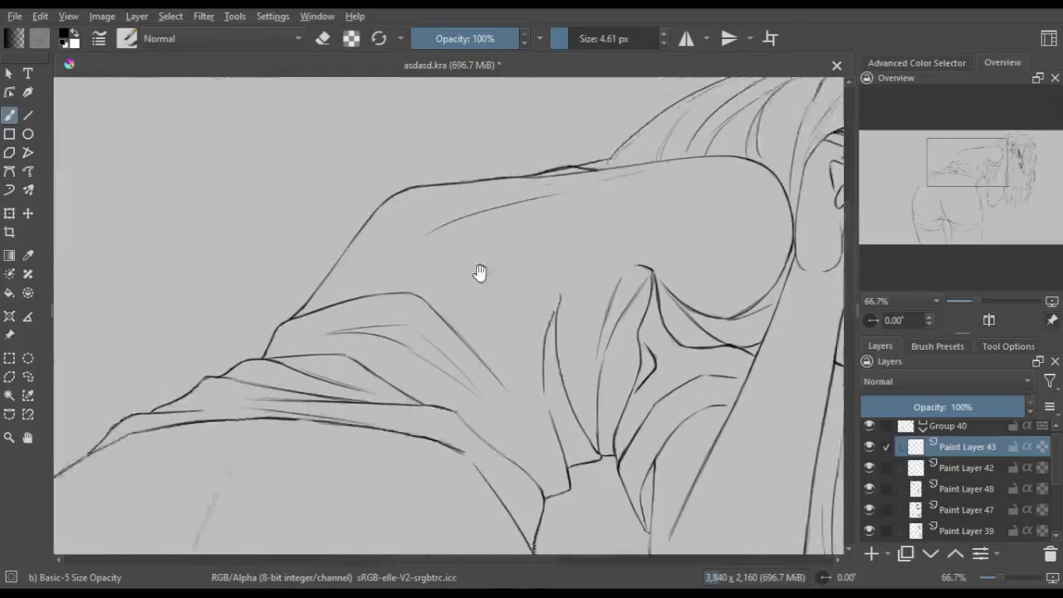
key(m)
key(e)
key(minus)
key(minus)
key(minus)
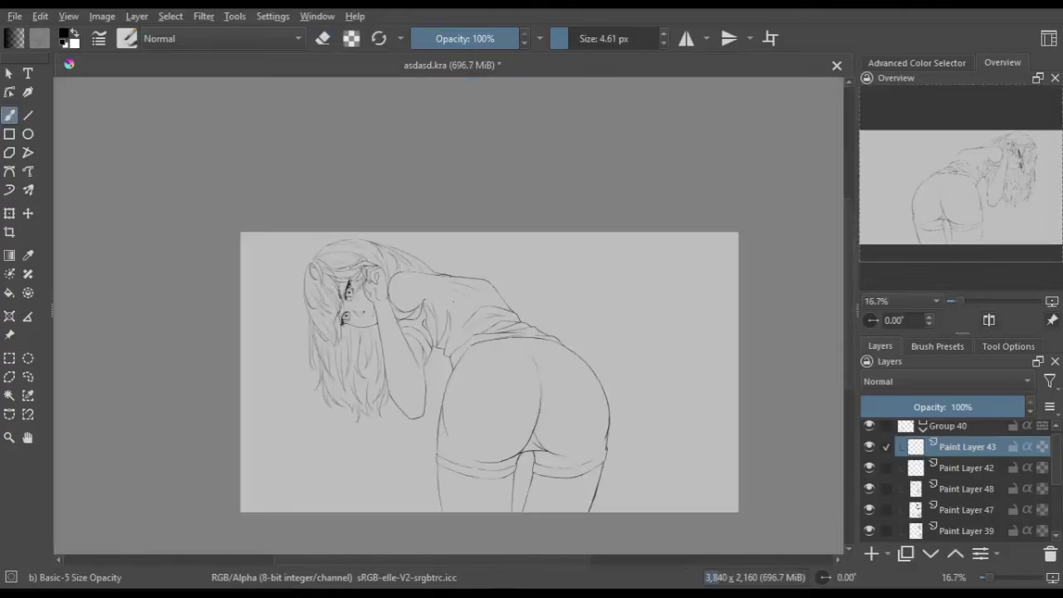
key(m)
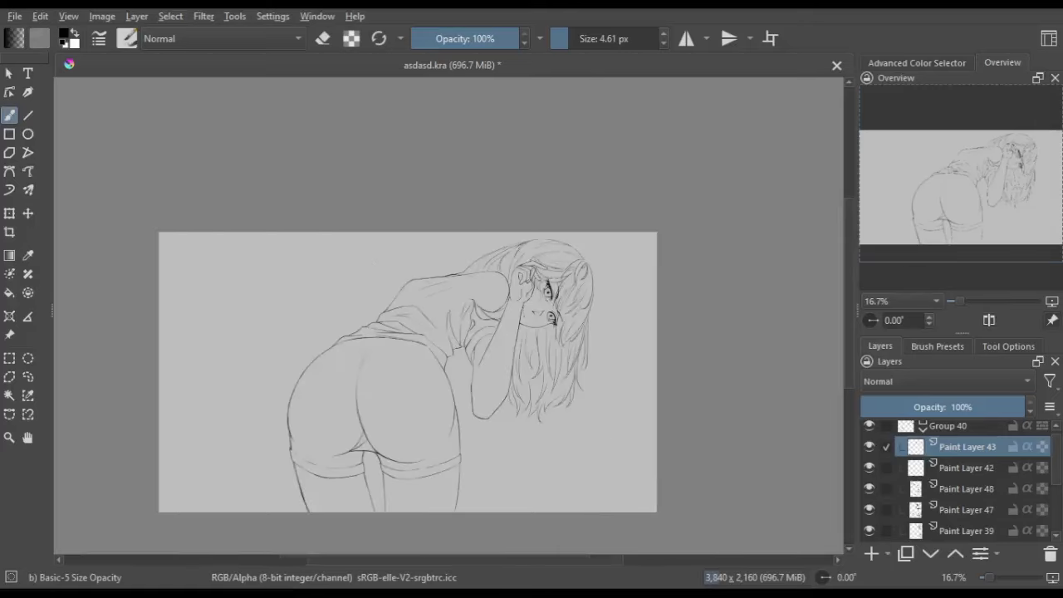
key(1)
Return to Paint Layer 43 and erase near the neckline with the Basic-5 Size Opacity brush
key(Page_Down)
scroll(399, 264, up, 2)
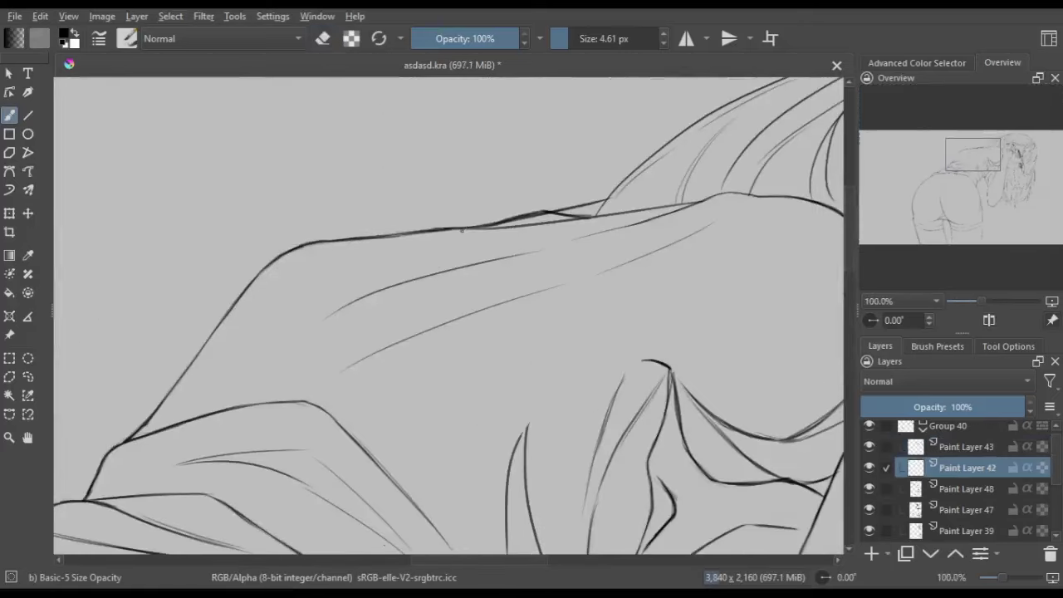
scroll(487, 315, down, 2)
key(Page_Up)
key(e)
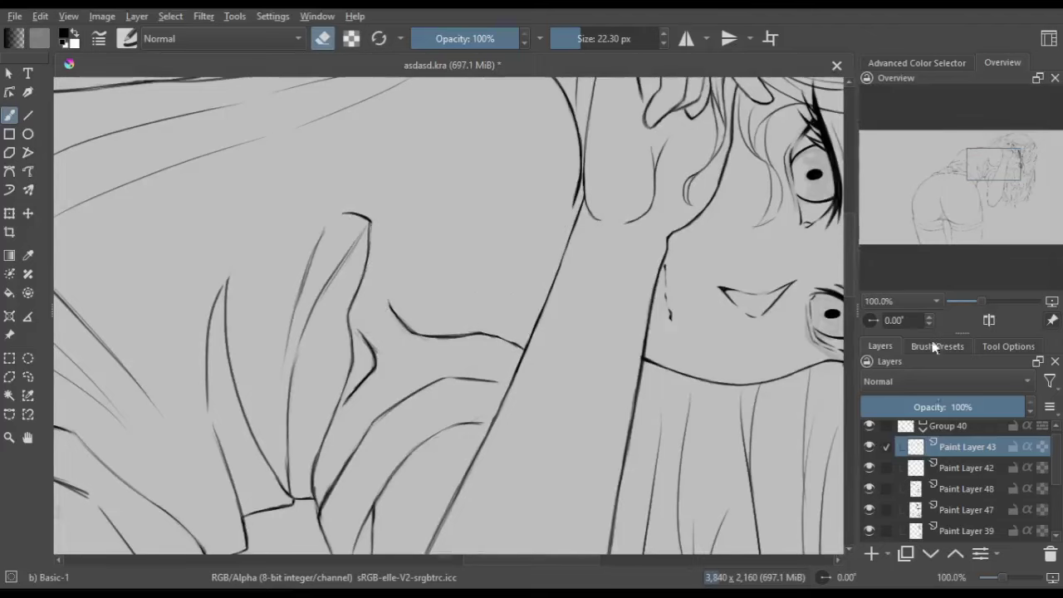
click(933, 347)
click(931, 458)
drag(545, 258, 574, 202)
Mirror and zoom the view to check the arm lines, leaving the eraser on
key(m)
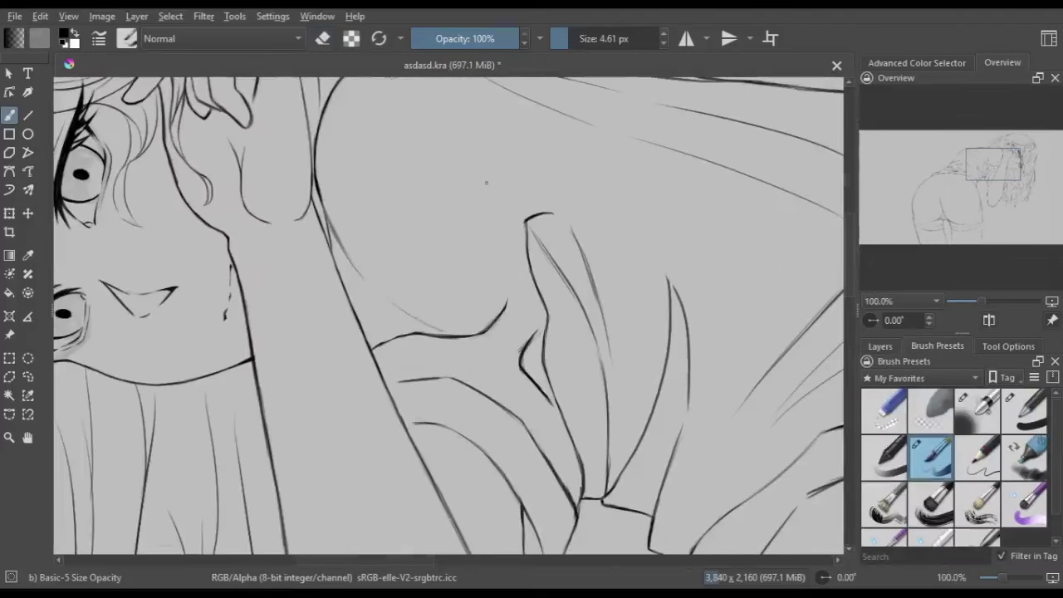
key(m)
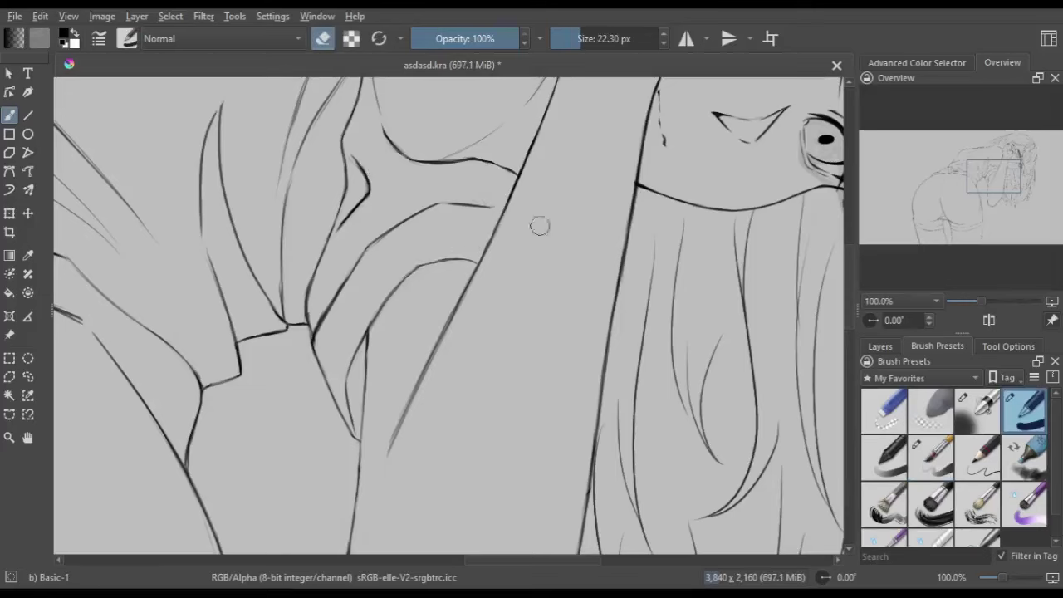
key(m)
key(m)
key(e)
key(plus)
key(plus)
key(e)
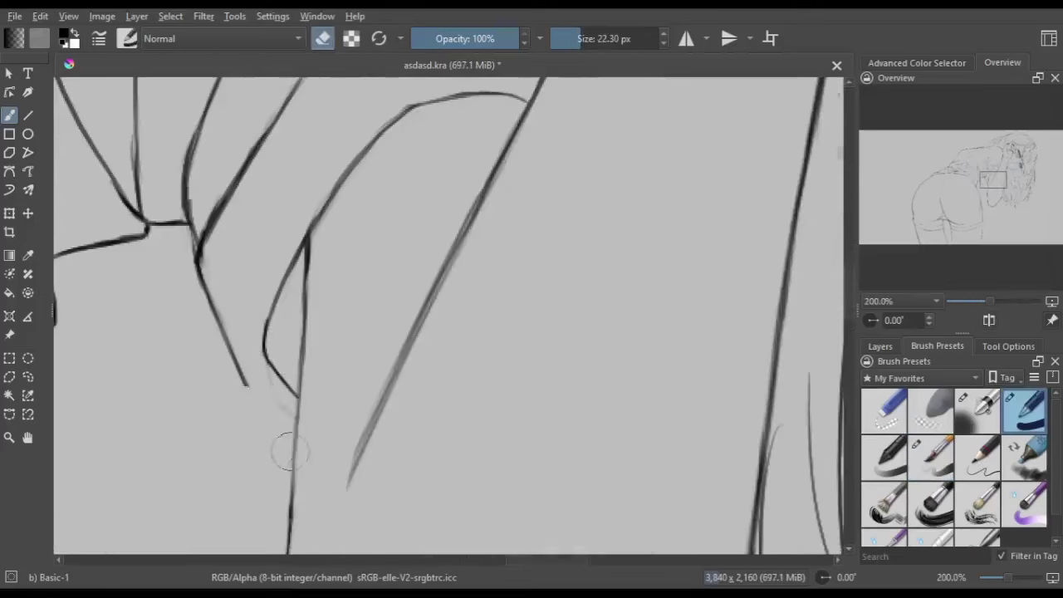
key(e)
key(minus)
key(e)
key(minus)
key(minus)
key(minus)
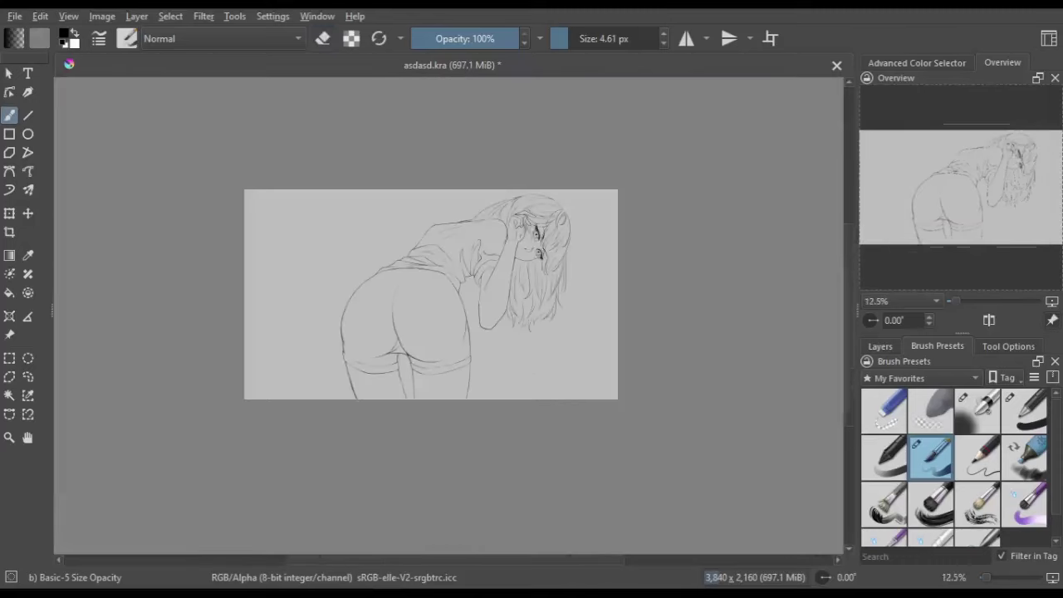
Zoom in on the long hanging hair ends with a small eraser ready
scroll(347, 465, up, 2)
scroll(347, 465, up, 2)
scroll(523, 214, up, 3)
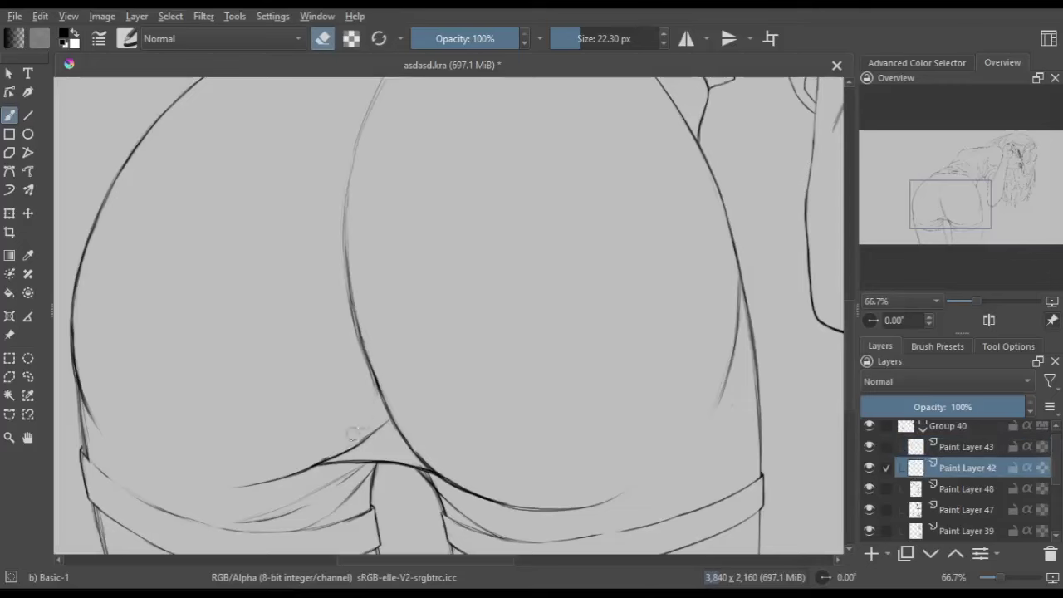
key(6)
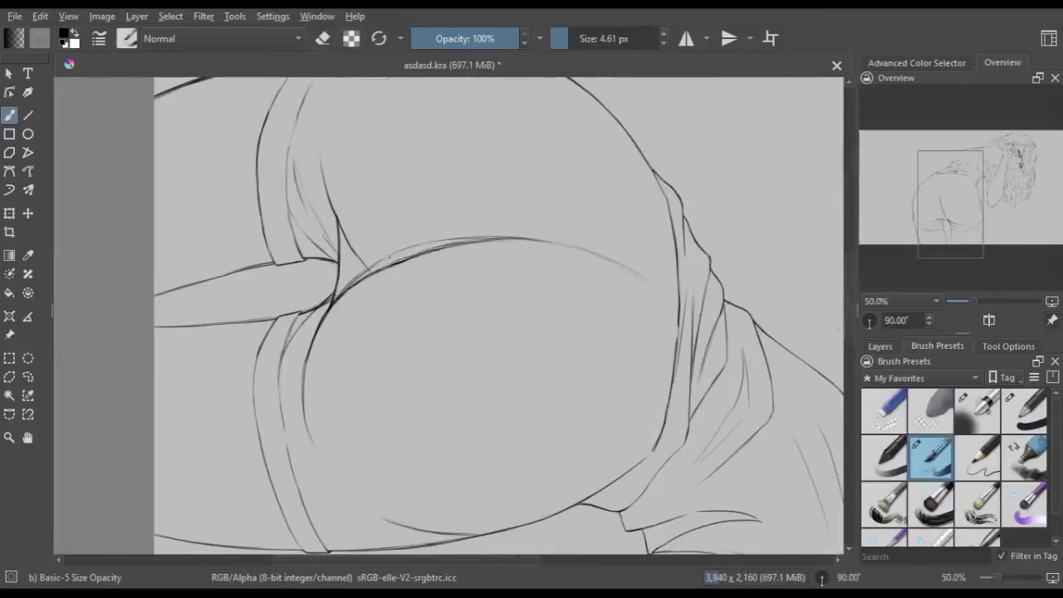
key(e)
key(5)
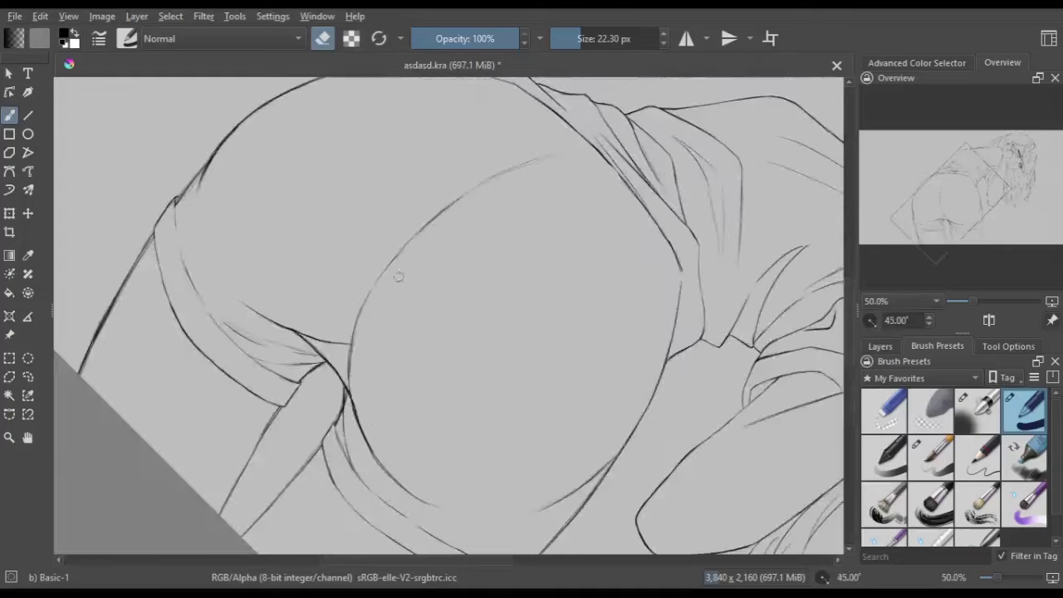
key(minus)
key(minus)
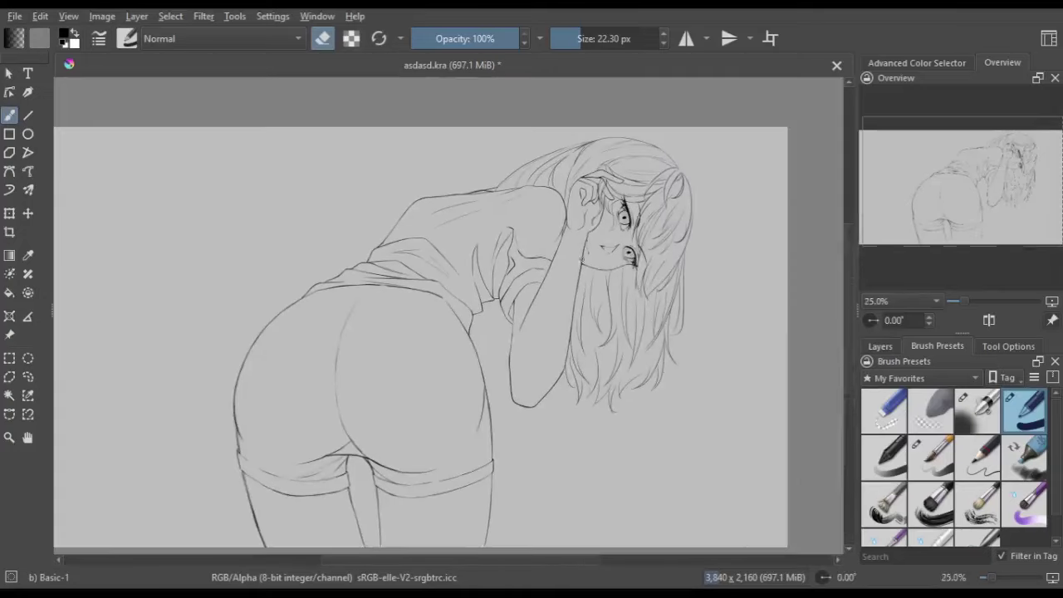
key(e)
key(Page_Down)
key(1)
key(e)
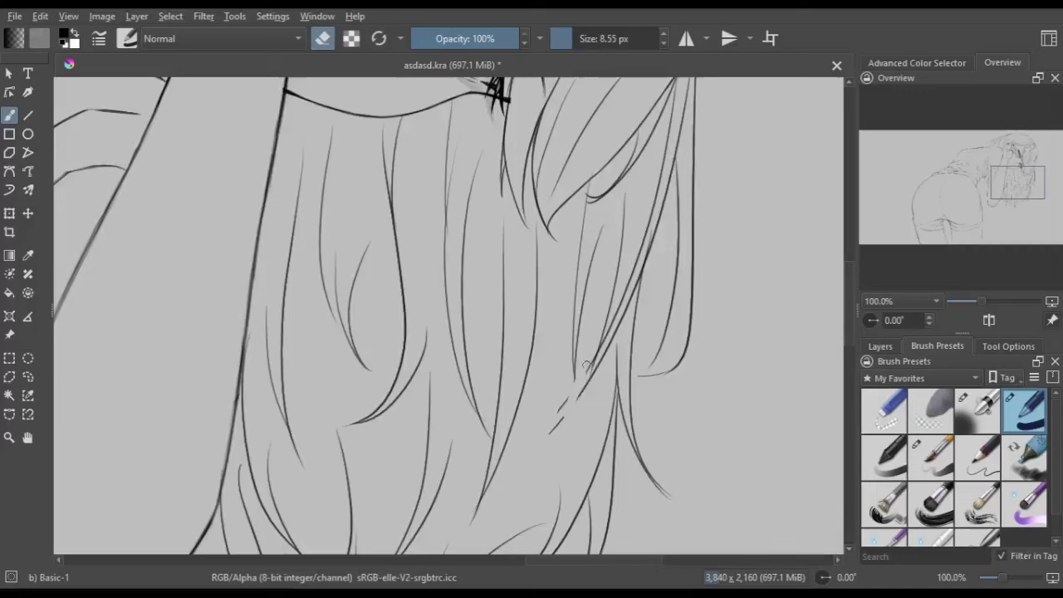
mouse_move(628, 412)
mouse_down()
mouse_move(532, 241)
mouse_move(553, 327)
mouse_up()
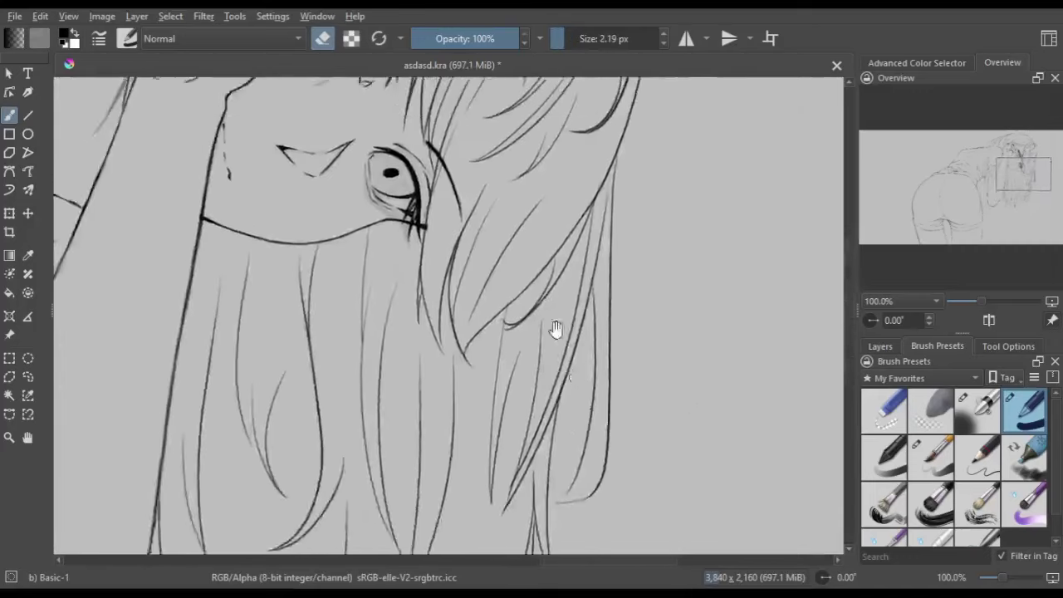
key(minus)
key(minus)
key(minus)
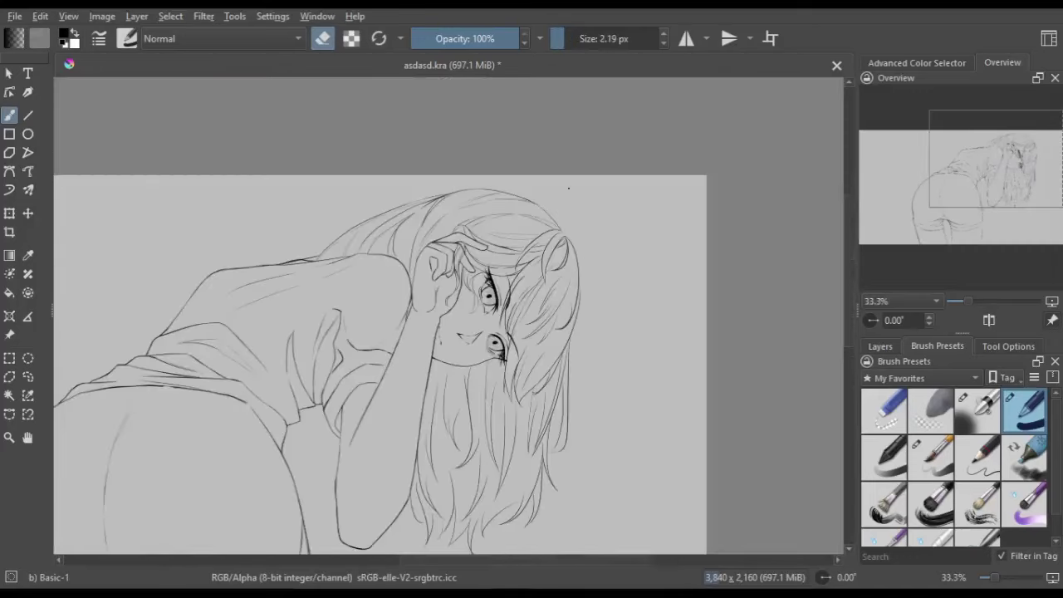
key(minus)
key(minus)
key(minus)
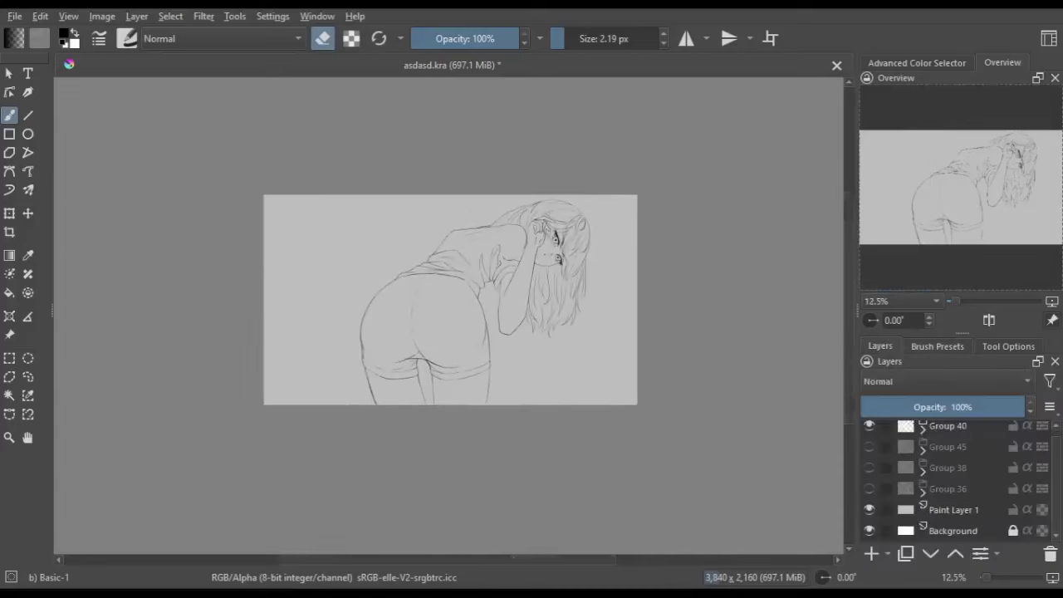
Make Group 40 active and colour-select the gap between the thighs
click(948, 425)
click(9, 396)
click(321, 308)
click(422, 384)
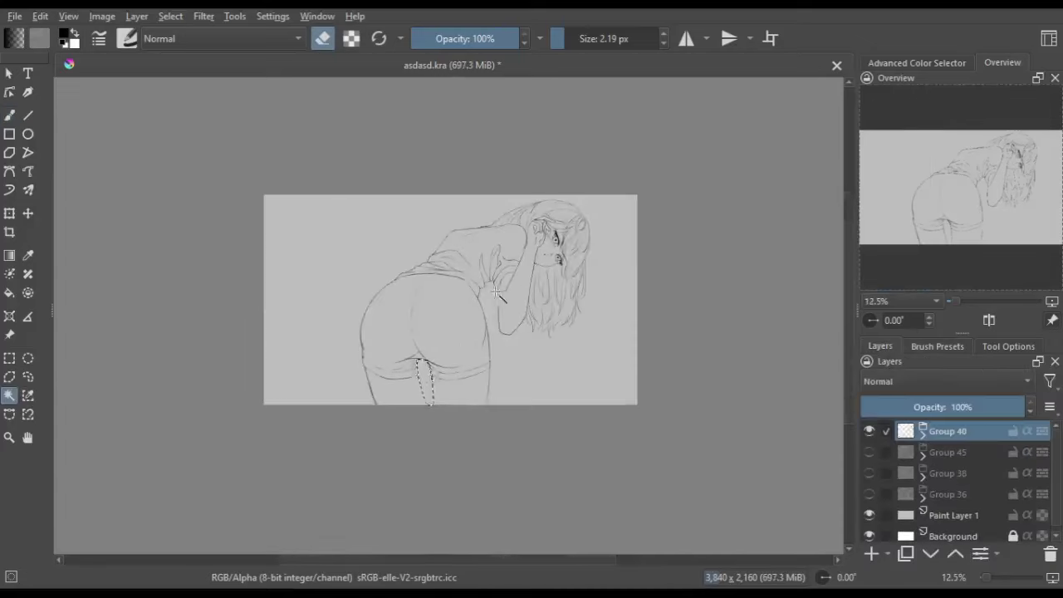
key(plus)
key(plus)
key(plus)
Lasso-select a stray hanging hair strand for editing
click(27, 376)
scroll(349, 323, up, 4)
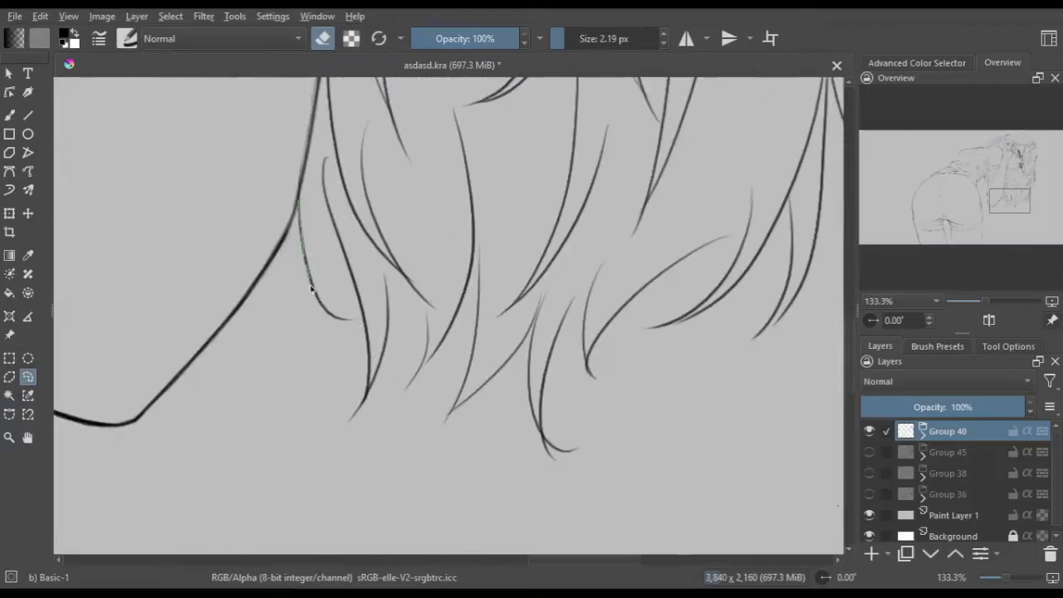
drag(309, 370, 298, 204)
drag(389, 353, 426, 272)
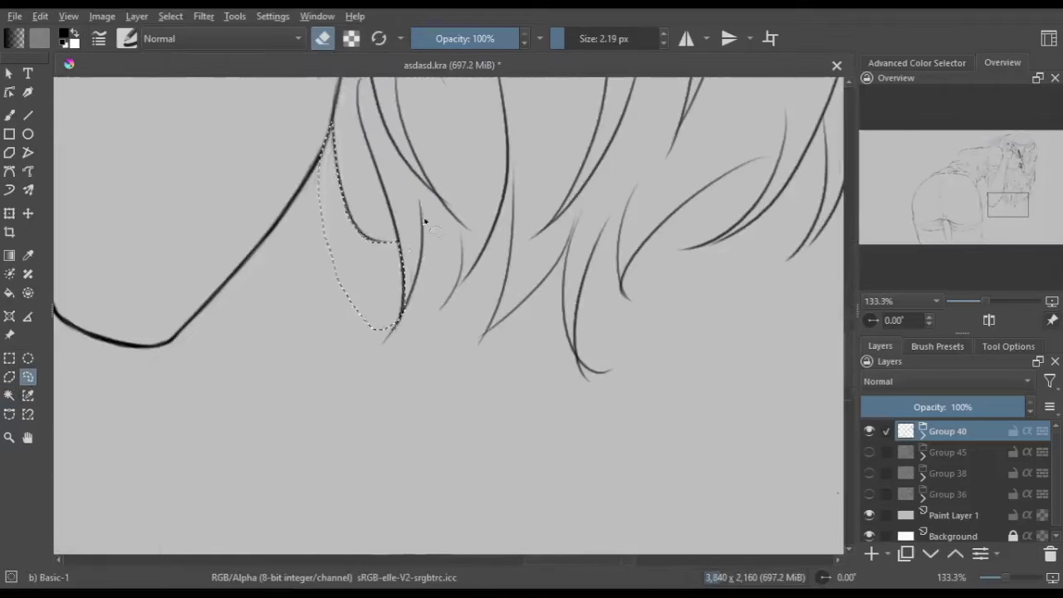
drag(432, 195, 374, 166)
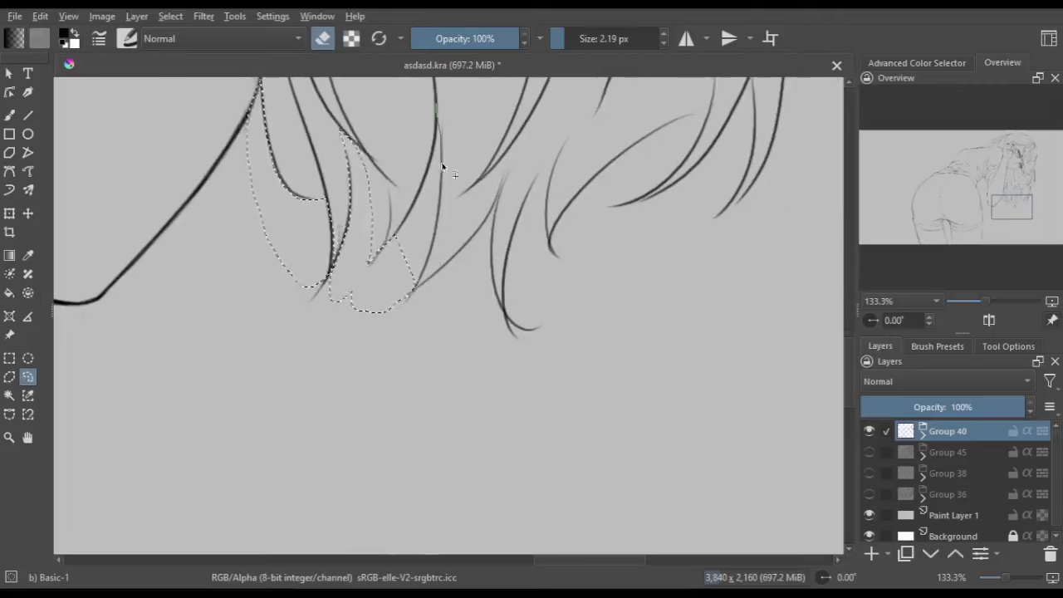
scroll(447, 295, down, 2)
Switch back to the brush and navigate across the hair
key(b)
click(937, 345)
click(917, 62)
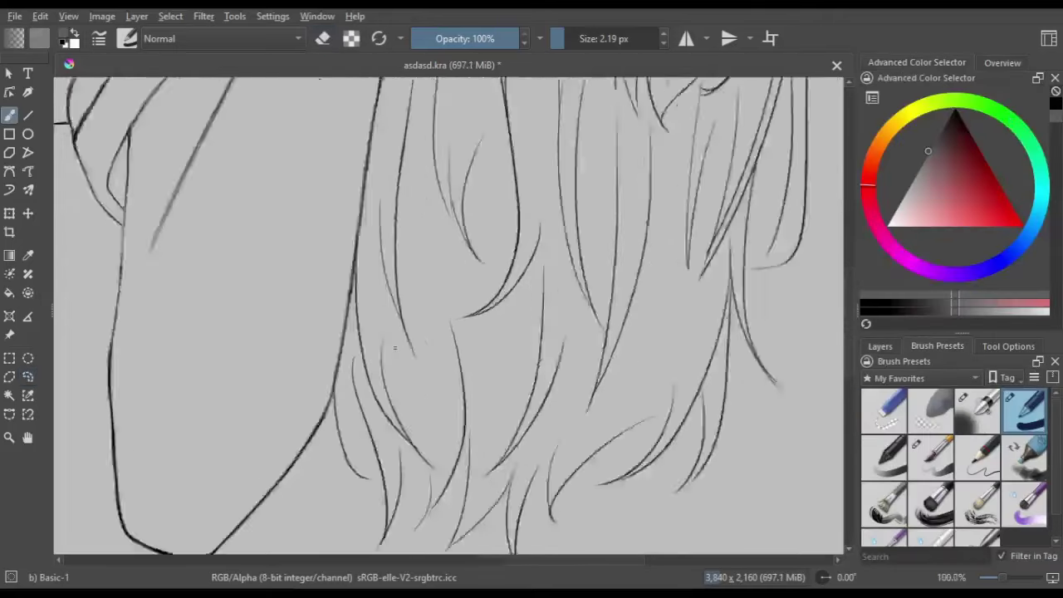
scroll(447, 295, up, 4)
scroll(468, 285, down, 3)
scroll(468, 285, down, 3)
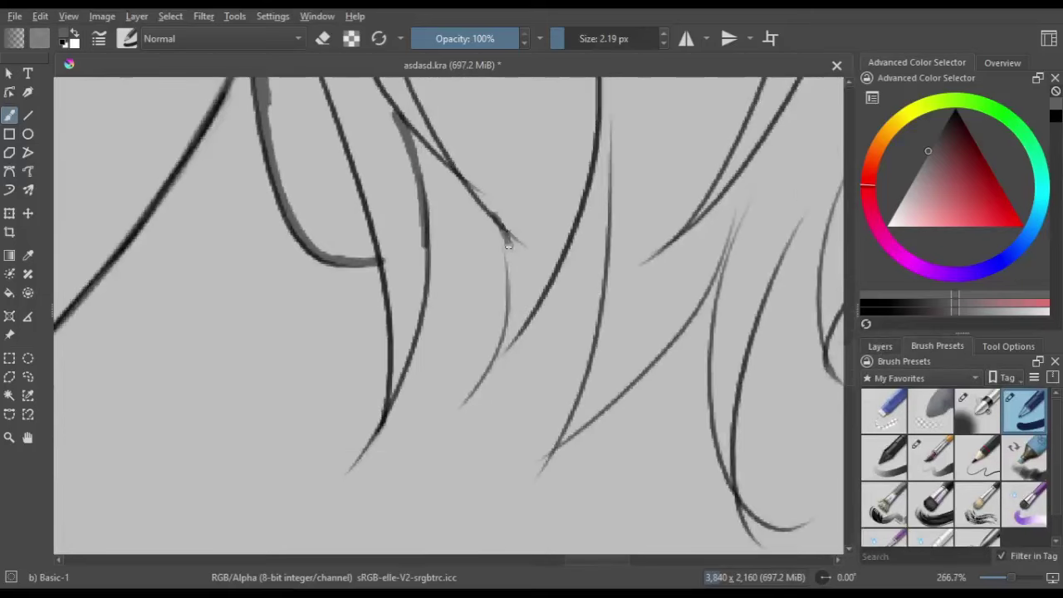
scroll(510, 350, up, 2)
scroll(581, 316, up, 2)
scroll(656, 249, up, 2)
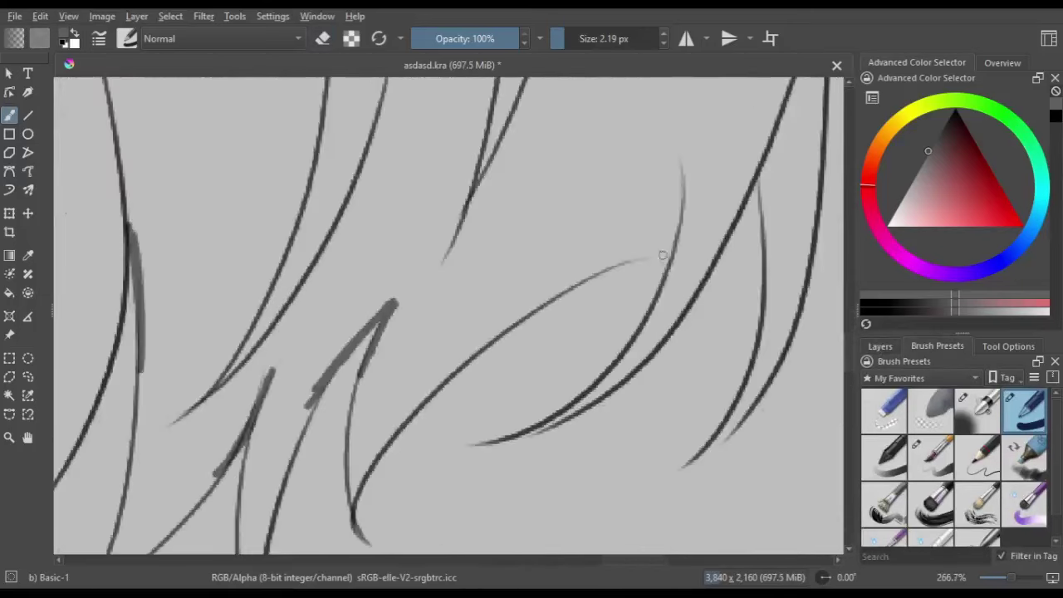
scroll(652, 271, up, 2)
scroll(652, 271, down, 1)
scroll(643, 291, left, 3)
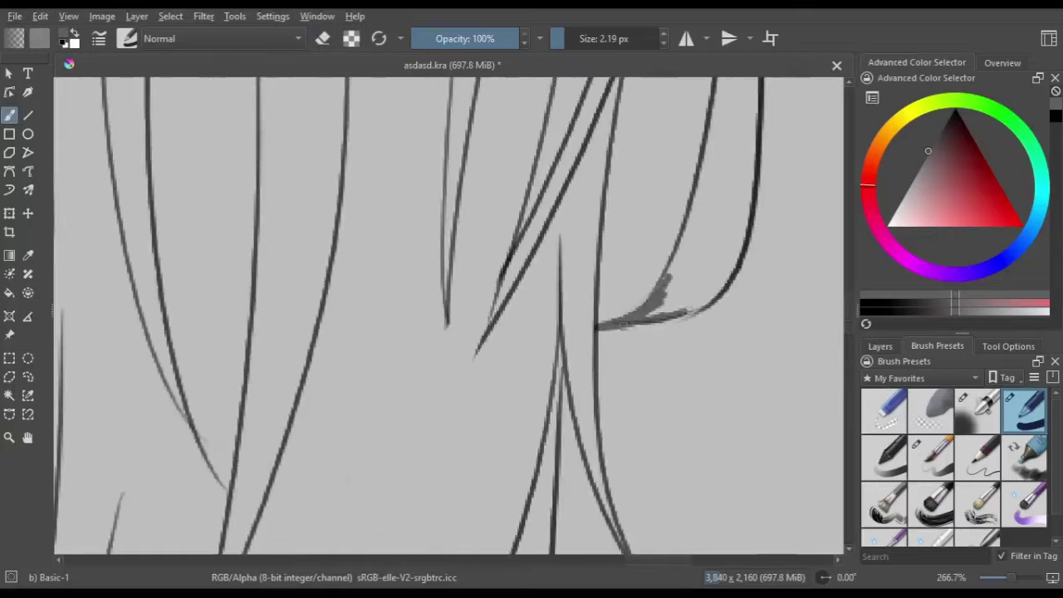
scroll(627, 218, down, 3)
scroll(627, 218, up, 3)
Erase stray bits of a hair stroke at the top of the head
drag(498, 249, 627, 217)
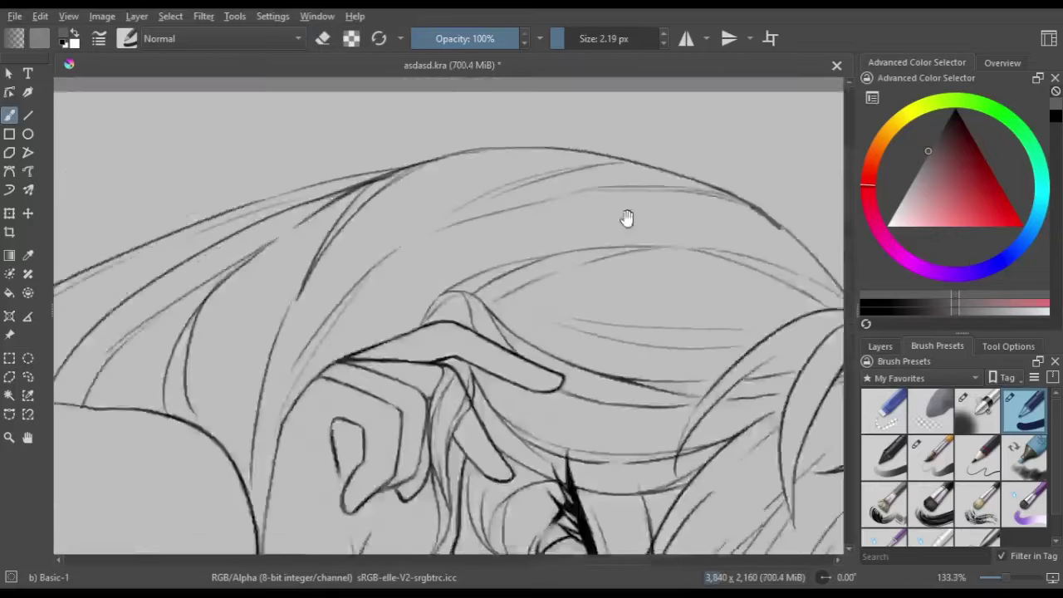
scroll(627, 218, down, 3)
scroll(572, 305, up, 3)
key(e)
mouse_move(581, 333)
mouse_down()
mouse_move(656, 388)
mouse_move(656, 223)
mouse_up()
Select the figure by inverting the surrounding area and flood-fill it flat dark grey on a new layer
key(e)
scroll(528, 201, down, 5)
click(881, 346)
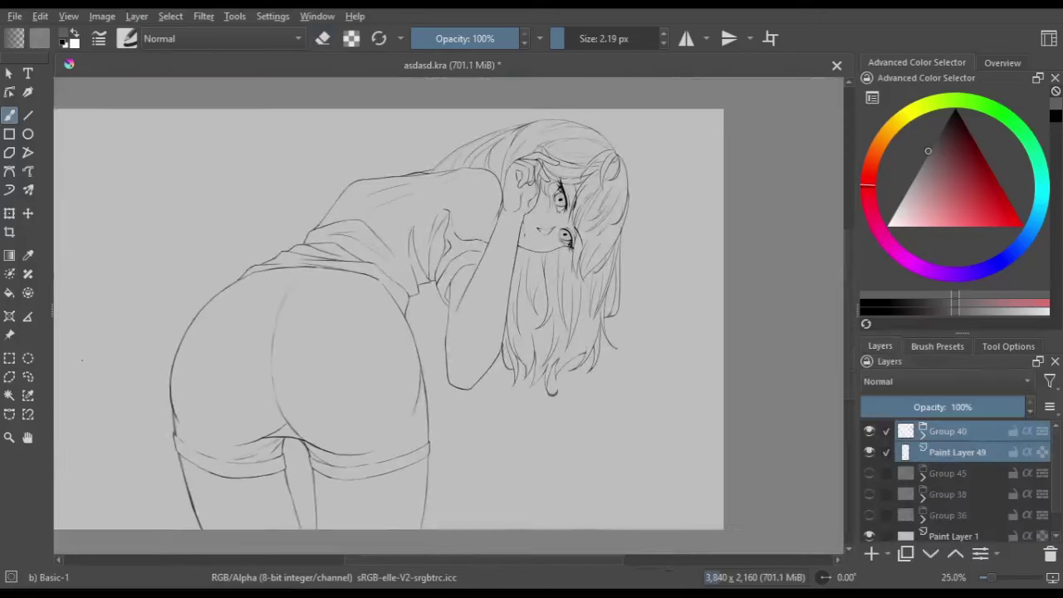
click(9, 396)
scroll(1057, 451, up, 3)
scroll(955, 482, down, 2)
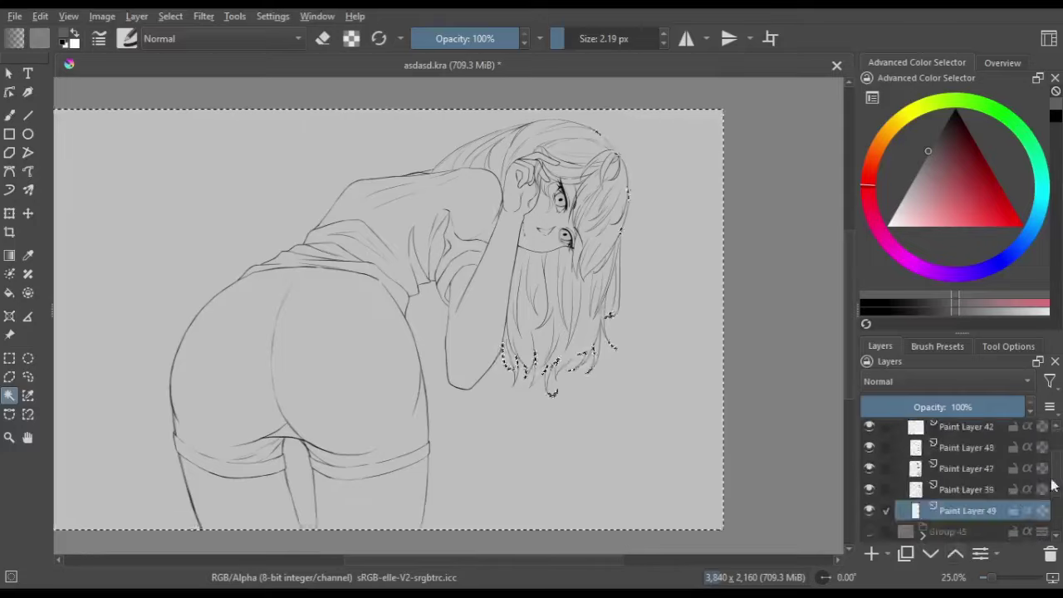
click(922, 430)
click(187, 498)
drag(187, 514, 345, 422)
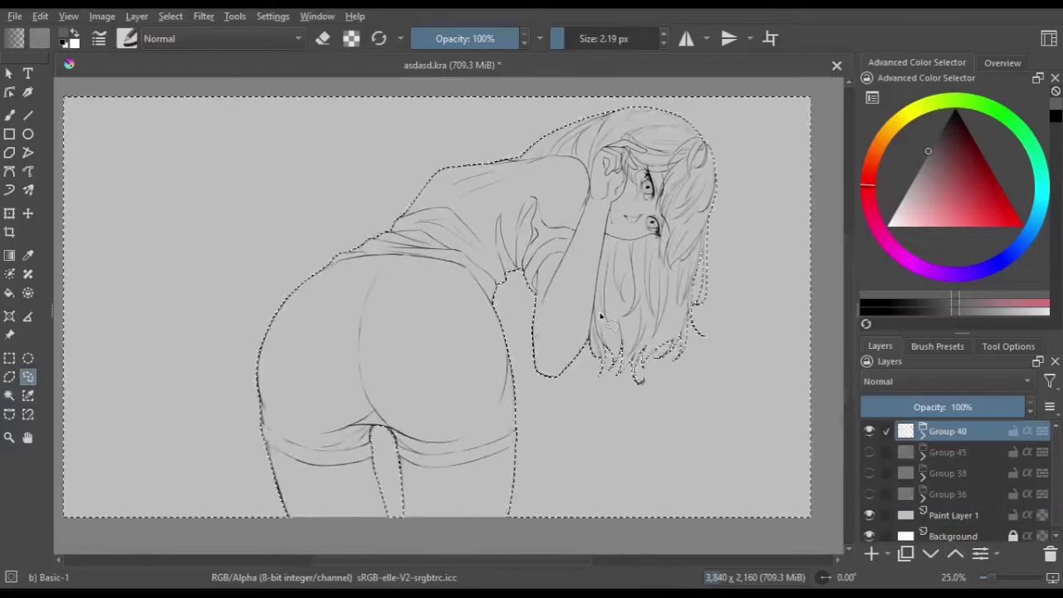
key(Insert)
key(ctrl+g)
key(f)
click(810, 300)
Paint the head, face, arm and legs pink on a clipped layer, then add a clipped hair layer
key(Insert)
key(ctrl+g)
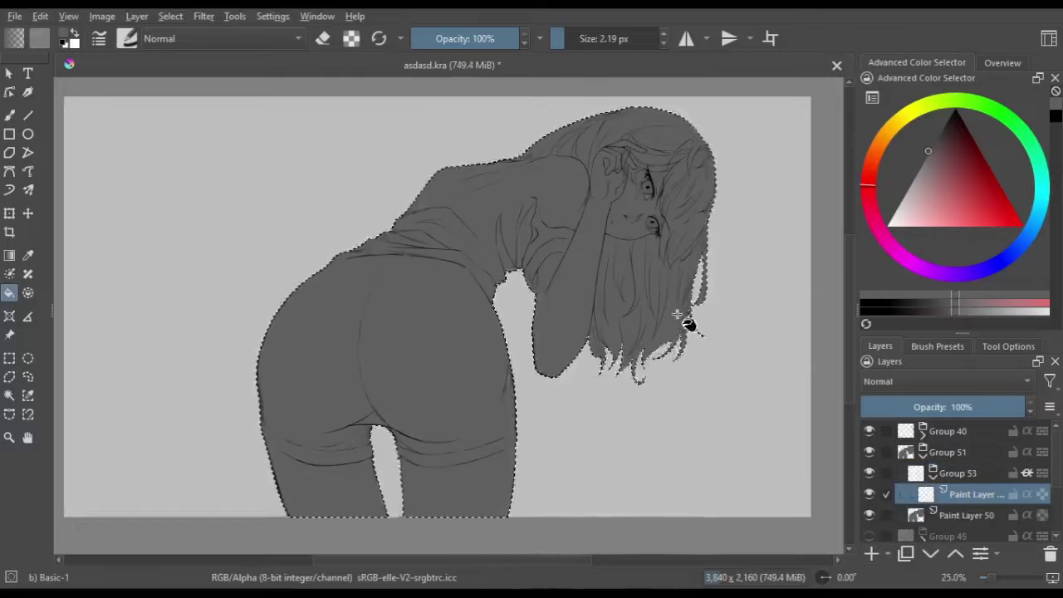
key(b)
click(907, 218)
mouse_move(631, 149)
mouse_down()
mouse_move(598, 183)
mouse_move(556, 332)
mouse_up()
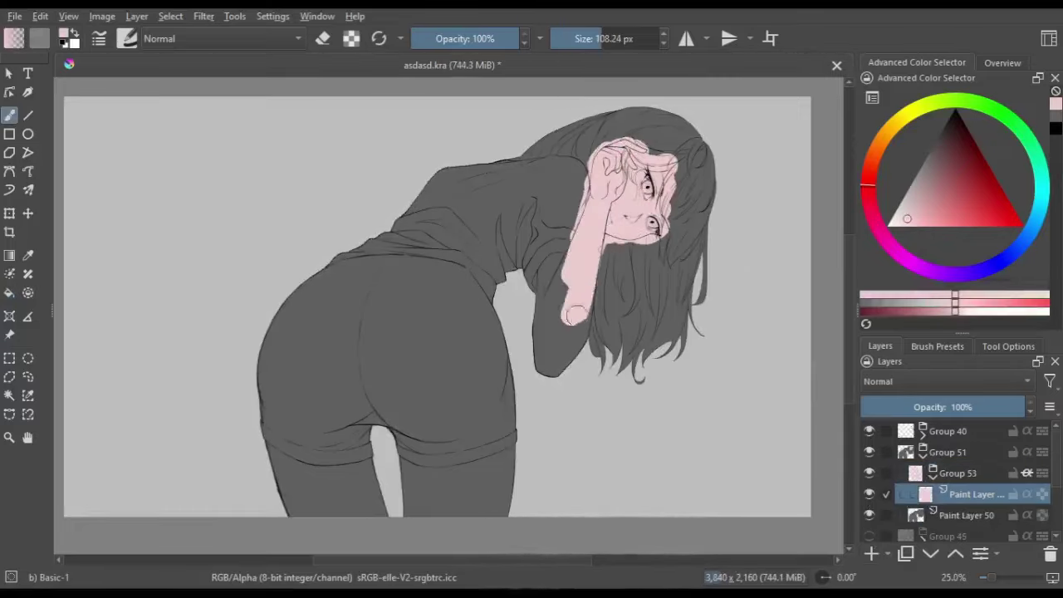
mouse_move(316, 373)
mouse_down()
mouse_move(515, 391)
mouse_move(491, 317)
mouse_up()
click(1003, 63)
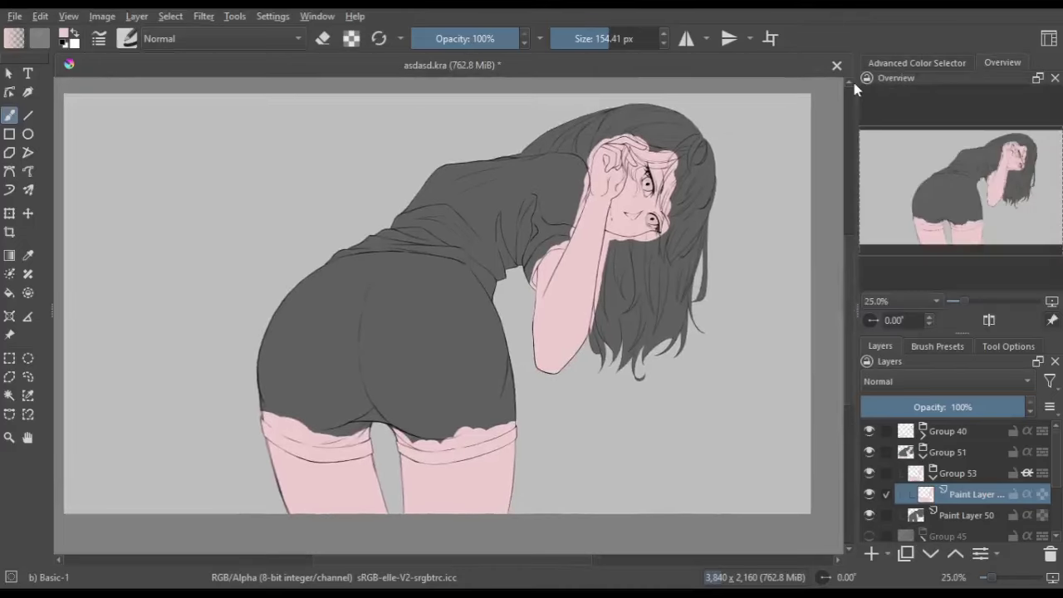
key(Insert)
key(ctrl+g)
Pick and refine a yellow colour for the blonde hair
click(918, 62)
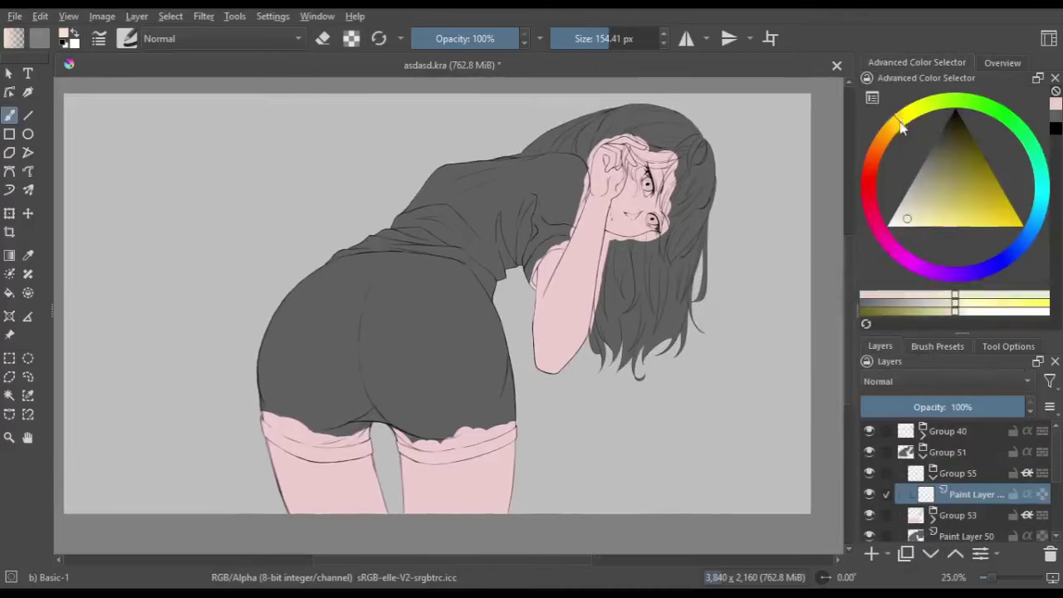
click(955, 215)
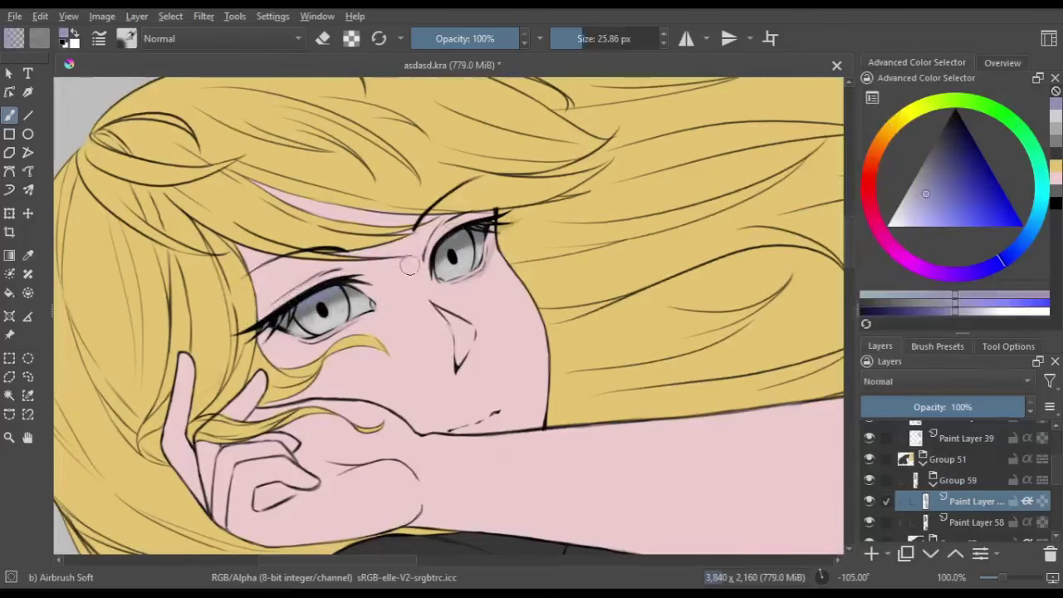
Reset the canvas rotation and shade pink under the chin along the jaw
key(5)
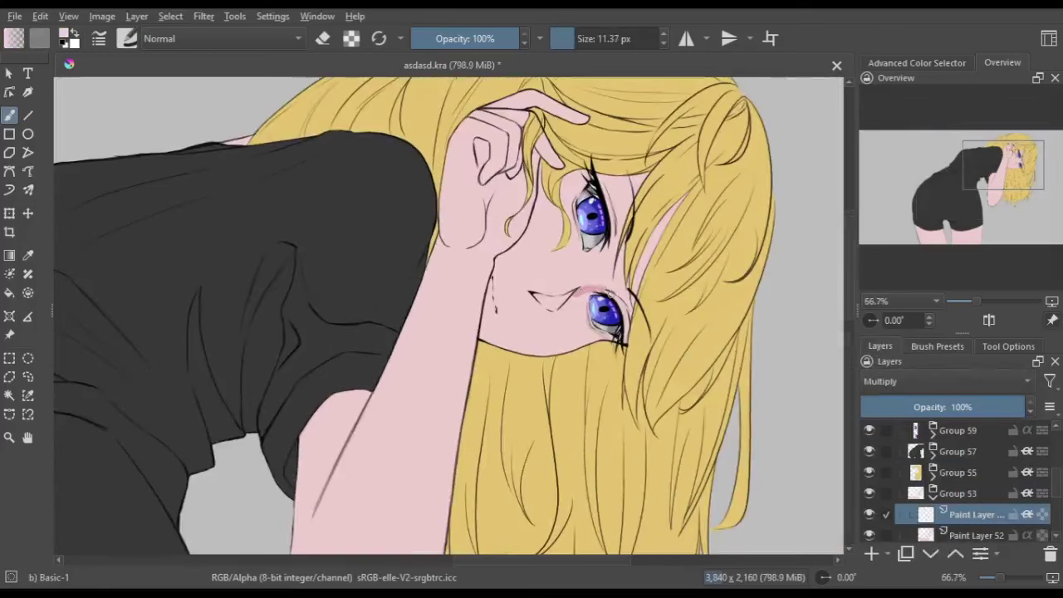
drag(626, 360, 508, 356)
Shade the hand and palm with darker pink cel shading, mirroring the view to check
key(m)
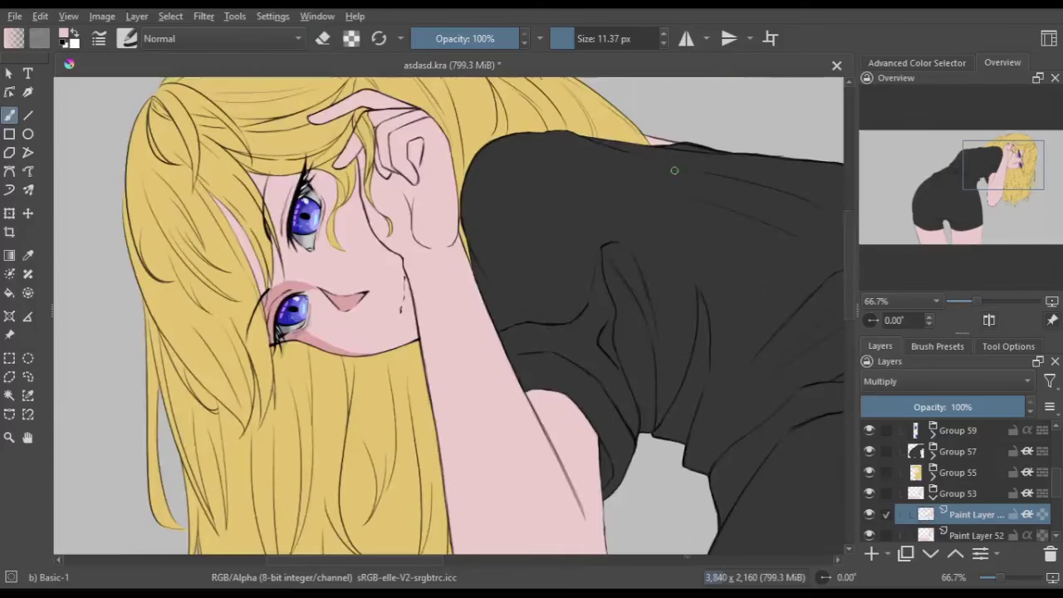
key(m)
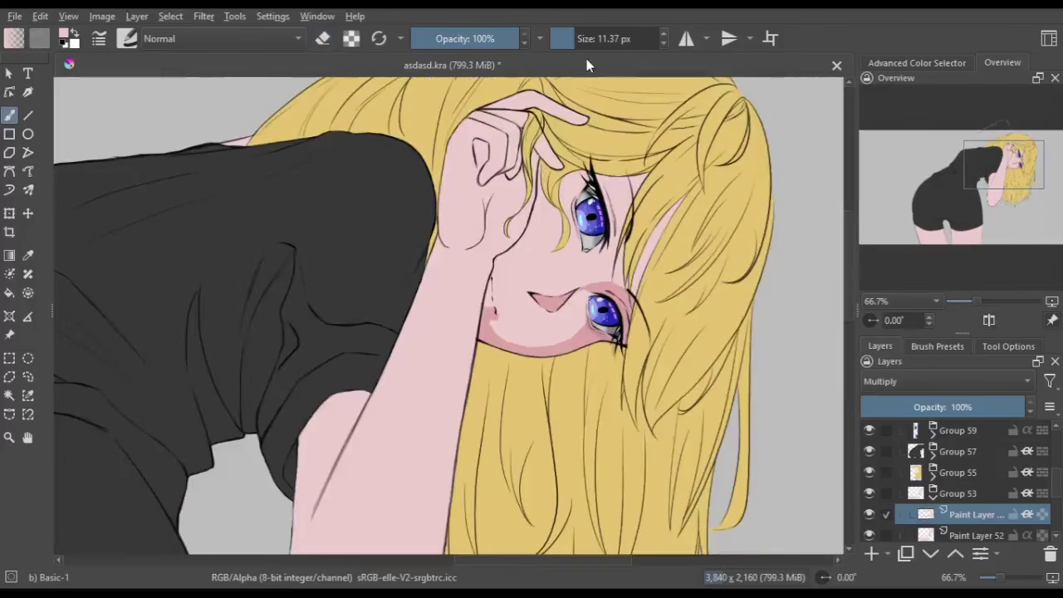
key(m)
key(m)
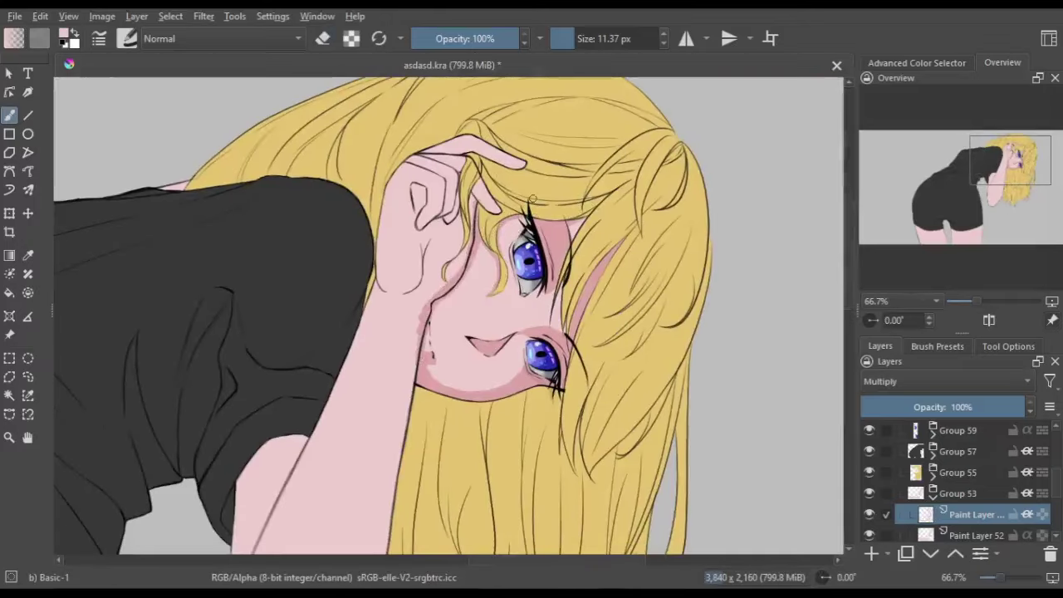
drag(432, 291, 449, 183)
key(m)
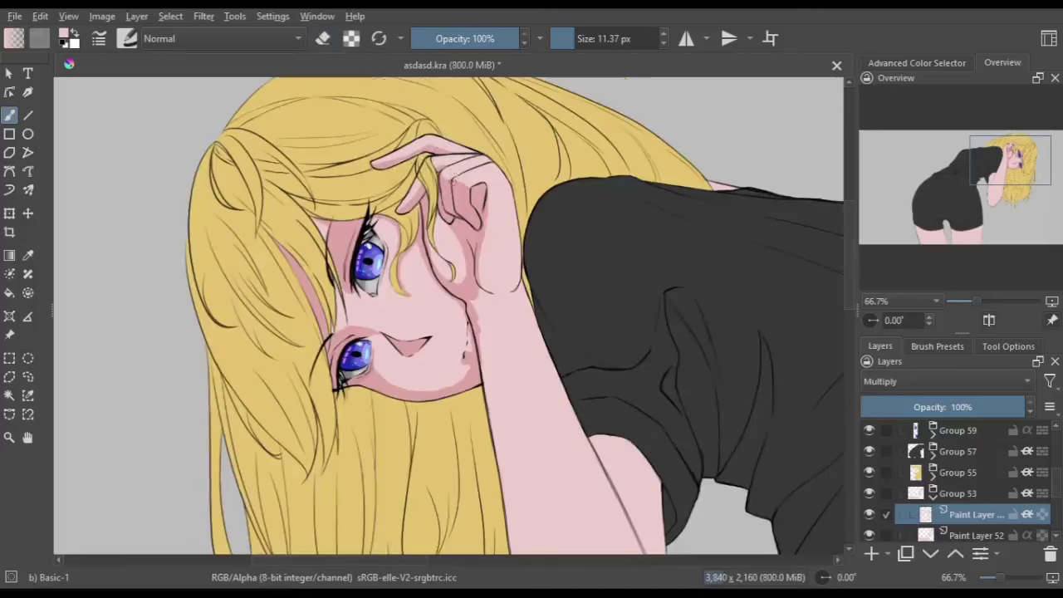
key(e)
key(e)
drag(490, 231, 498, 374)
Brush darker pink shadows along the upper arm and the thighs below the shorts
key(m)
key(minus)
drag(423, 249, 415, 448)
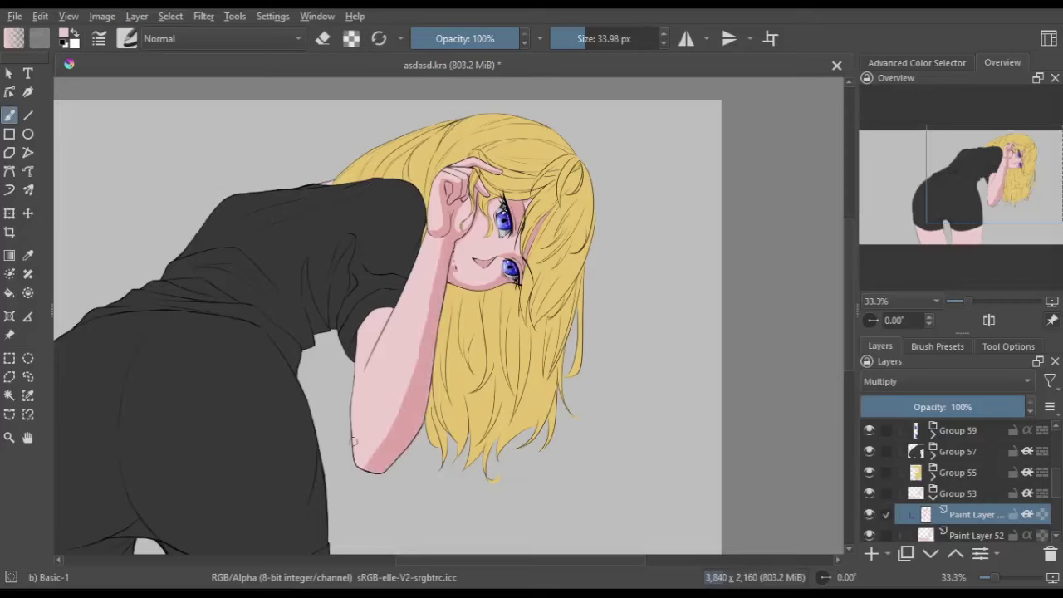
drag(353, 324, 357, 456)
drag(391, 249, 416, 365)
drag(316, 304, 161, 304)
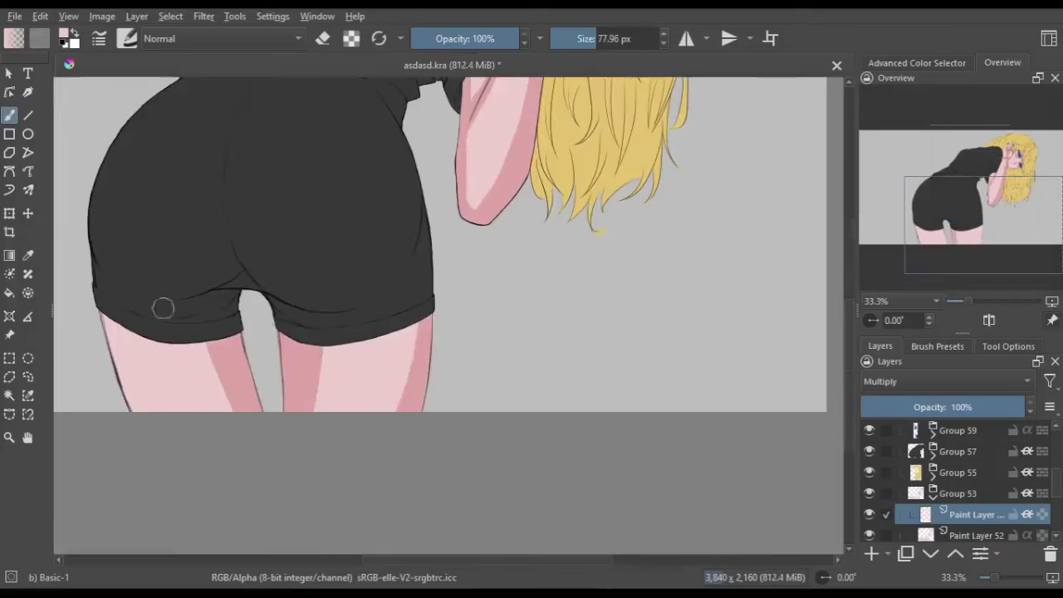
Review the shaded figure, then move the Multiply shading layer into the hair group
key(minus)
key(minus)
key(minus)
key(plus)
key(plus)
key(plus)
drag(523, 137, 516, 312)
key(plus)
key(plus)
key(plus)
key(e)
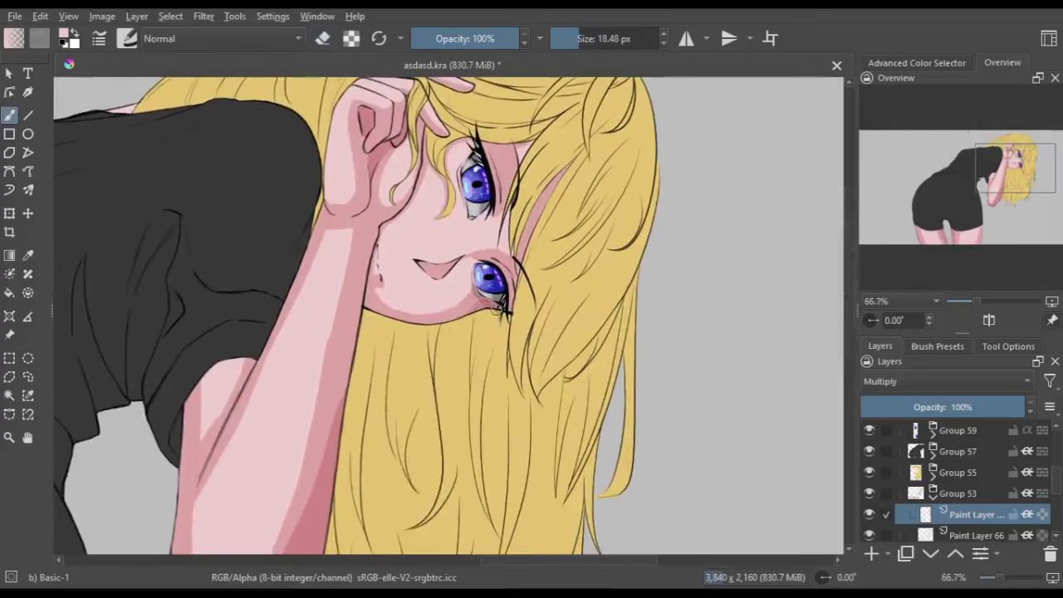
key(m)
key(e)
key(m)
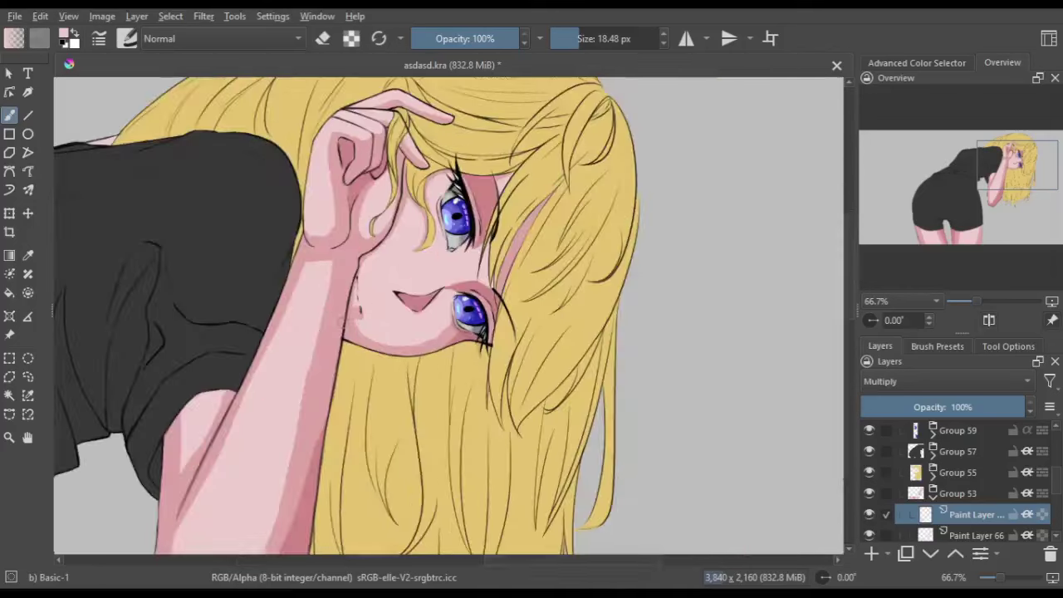
key(minus)
key(minus)
key(minus)
drag(284, 485, 375, 308)
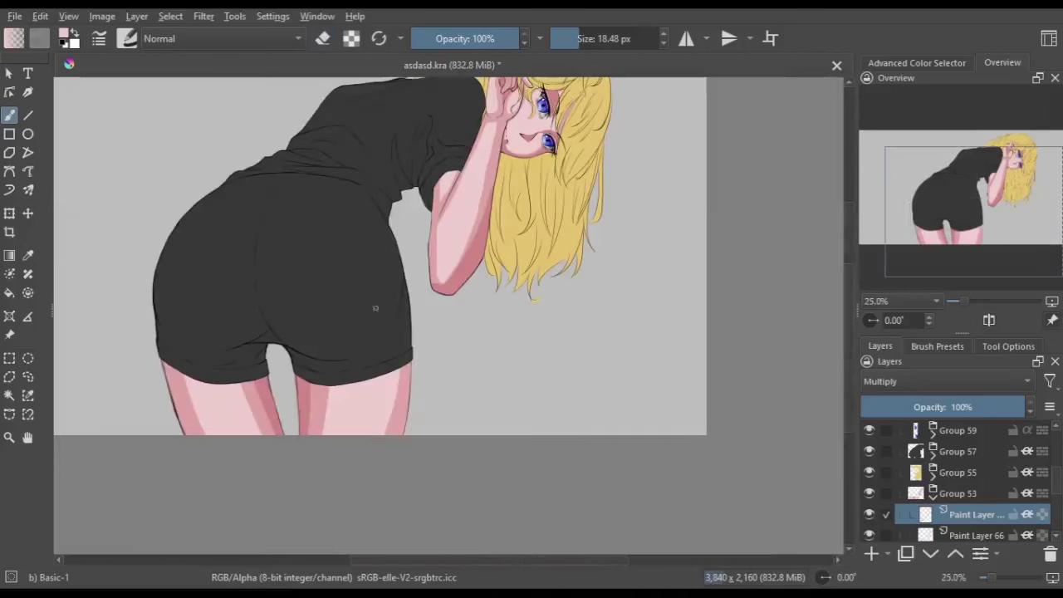
drag(396, 192, 345, 268)
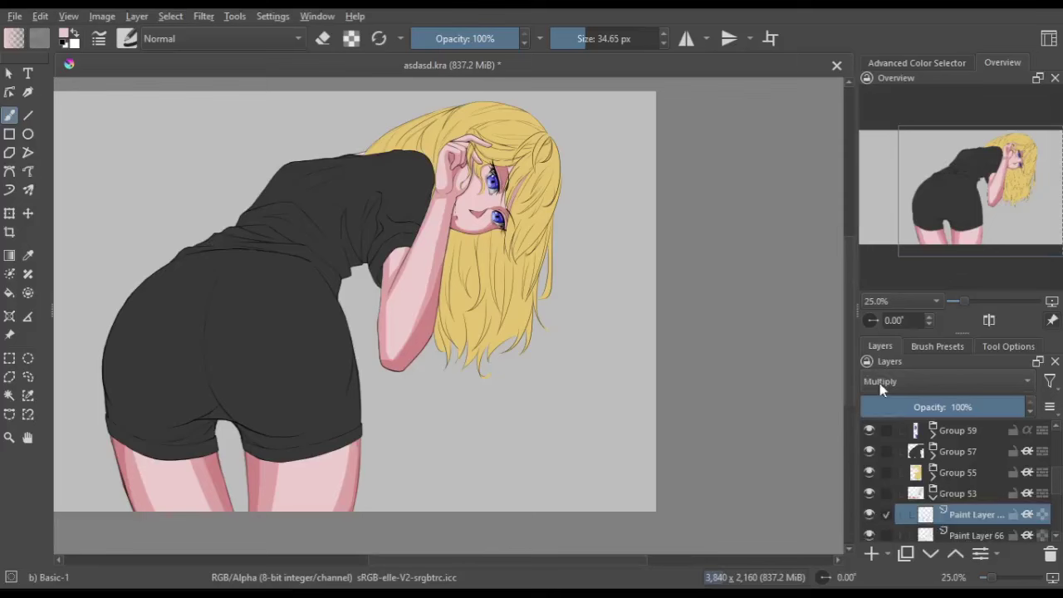
key(ctrl+Page_Up)
scroll(499, 291, up, 4)
Paint darker orange shadow strokes down the hanging hair clumps
drag(499, 307, 502, 361)
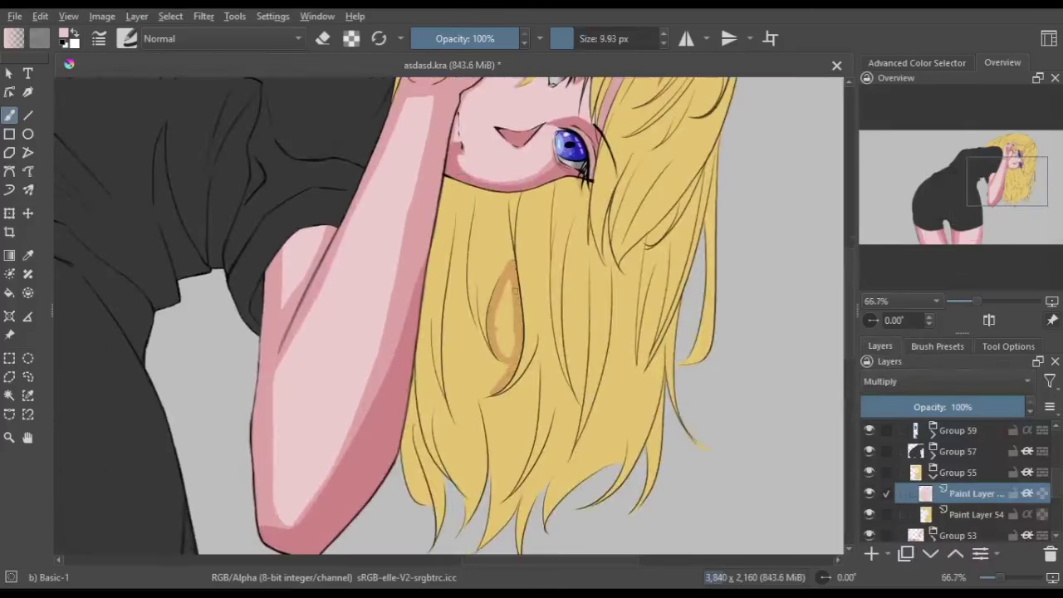
drag(510, 282, 498, 357)
scroll(499, 316, down, 4)
scroll(498, 249, up, 4)
drag(499, 216, 506, 432)
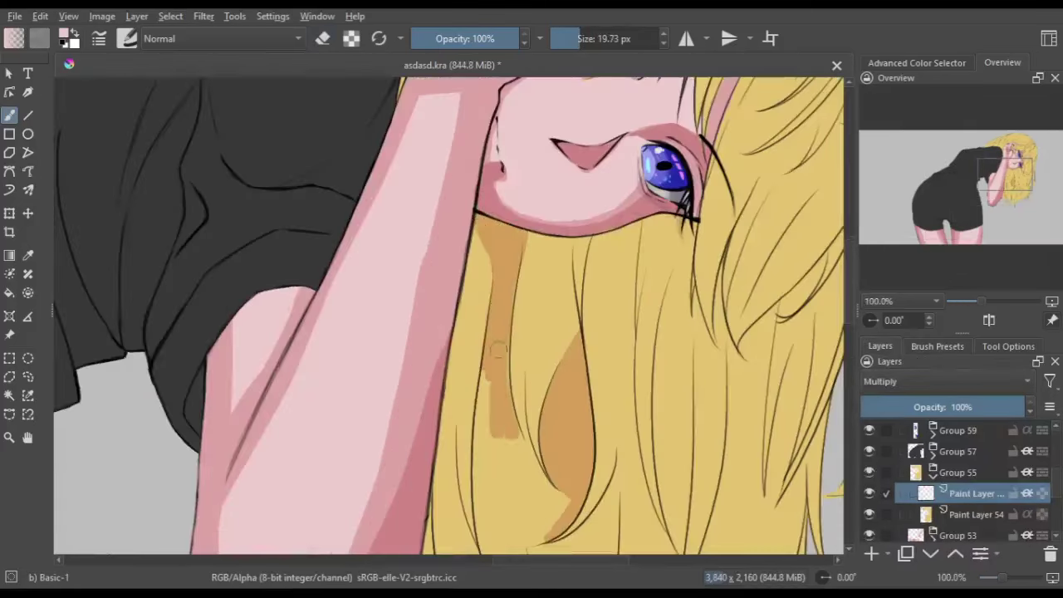
drag(531, 340, 548, 507)
drag(498, 315, 502, 461)
key([)
key([)
key([)
Erase part of the orange hair shadow and add a faint shadow near the hair edge
drag(502, 307, 502, 461)
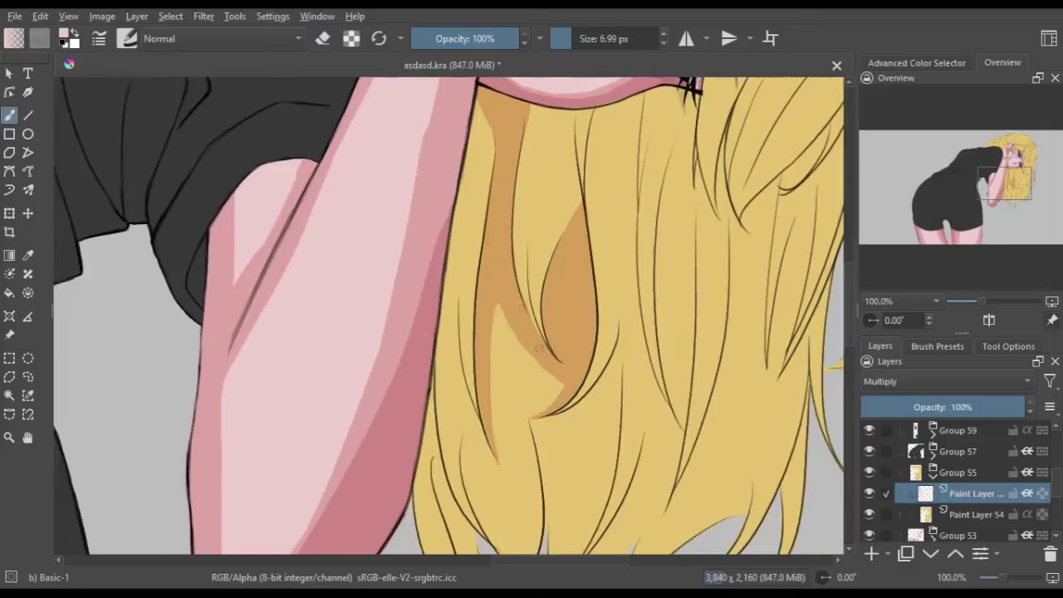
scroll(499, 333, down, 3)
drag(453, 150, 445, 264)
scroll(478, 278, down, 3)
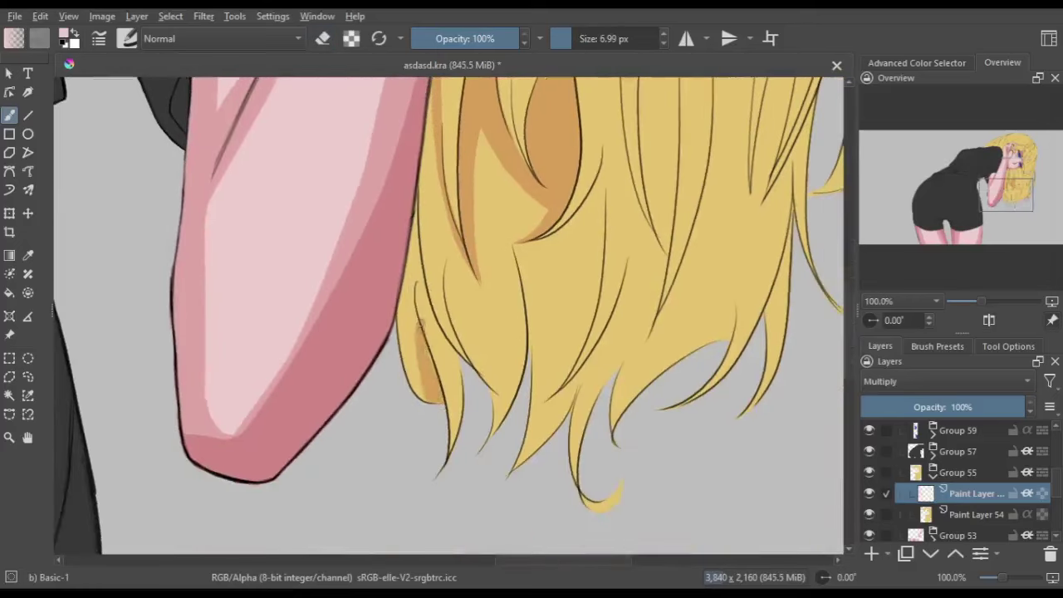
scroll(432, 332, up, 3)
key(m)
key(e)
key(e)
key(m)
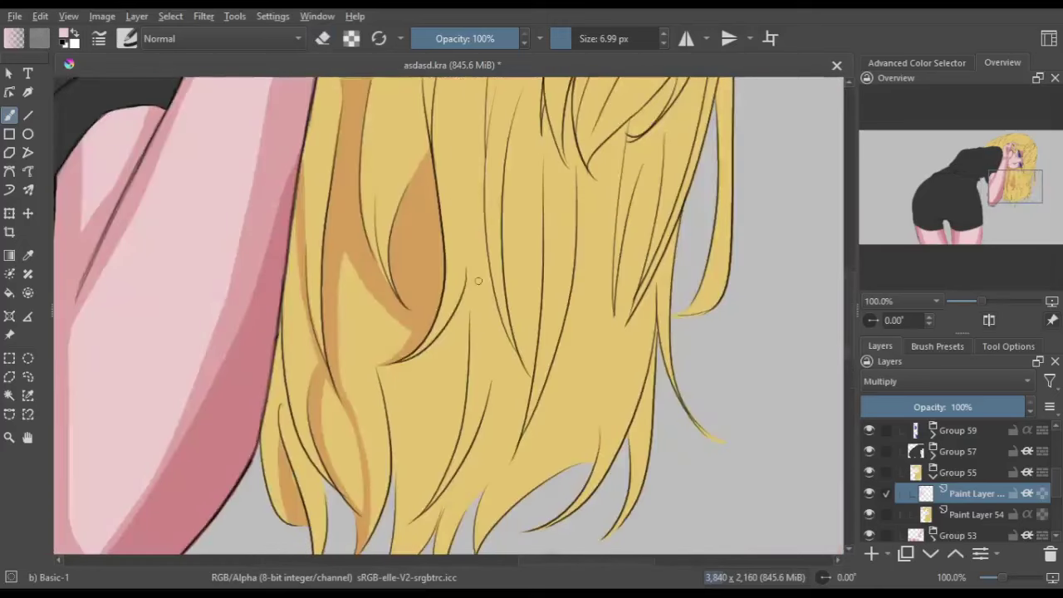
Clean the orange shading along the hanging hair tips, toggling between eraser and brush
scroll(437, 386, up, 3)
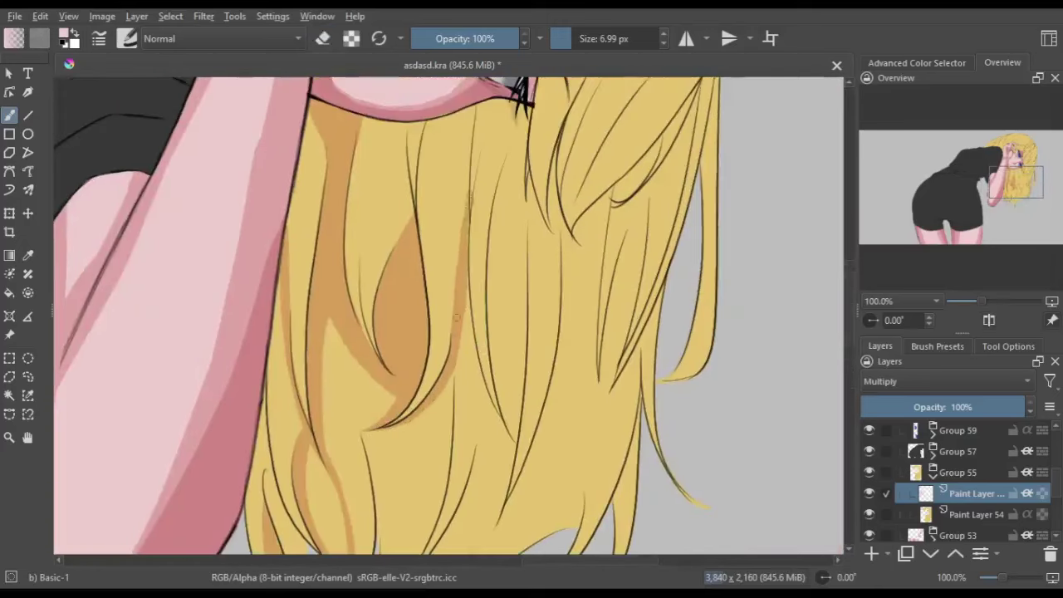
scroll(456, 318, down, 2)
scroll(491, 292, down, 2)
key(e)
scroll(440, 335, up, 4)
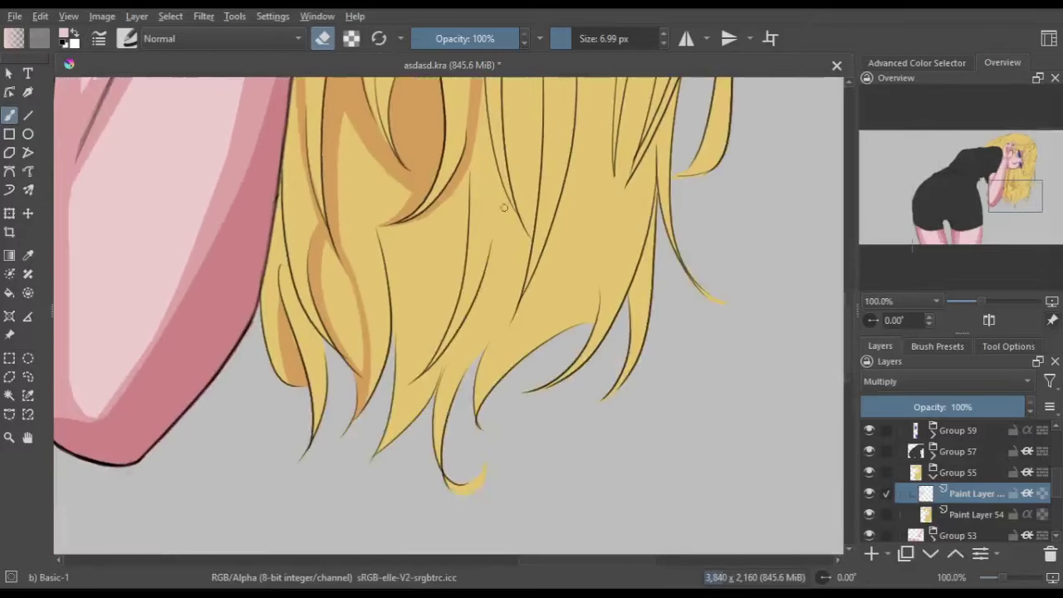
scroll(464, 216, up, 3)
scroll(465, 215, up, 3)
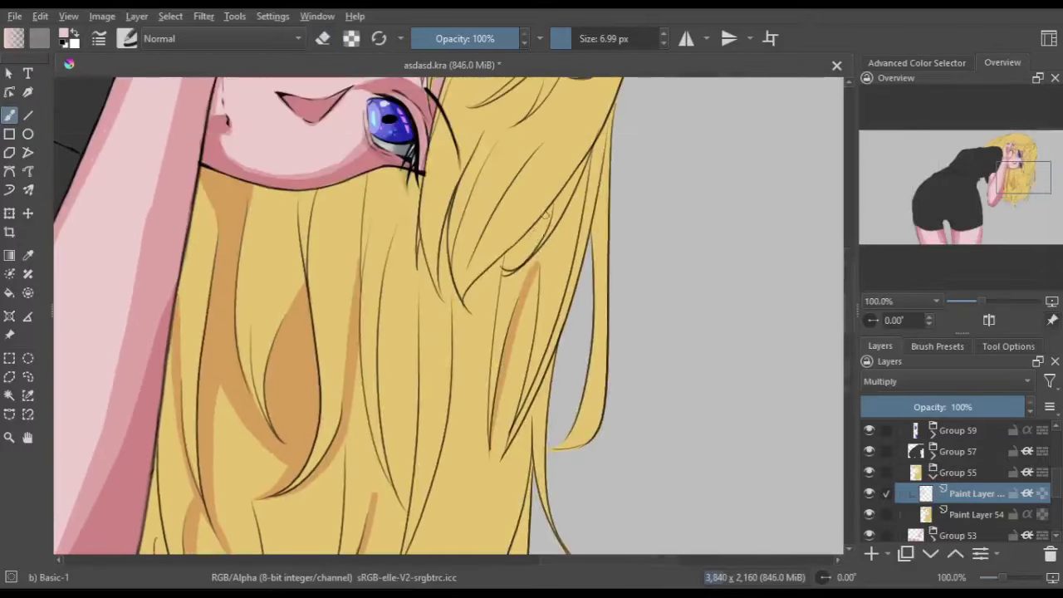
scroll(600, 305, down, 1)
scroll(601, 305, up, 2)
scroll(499, 282, up, 1)
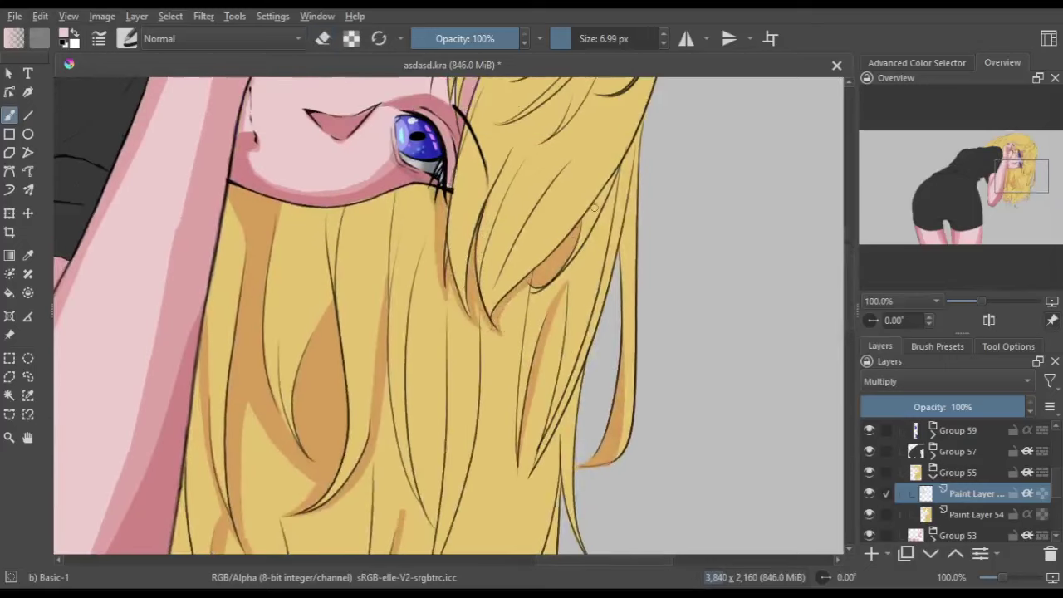
scroll(593, 207, up, 2)
scroll(565, 290, down, 3)
scroll(540, 398, up, 4)
key(e)
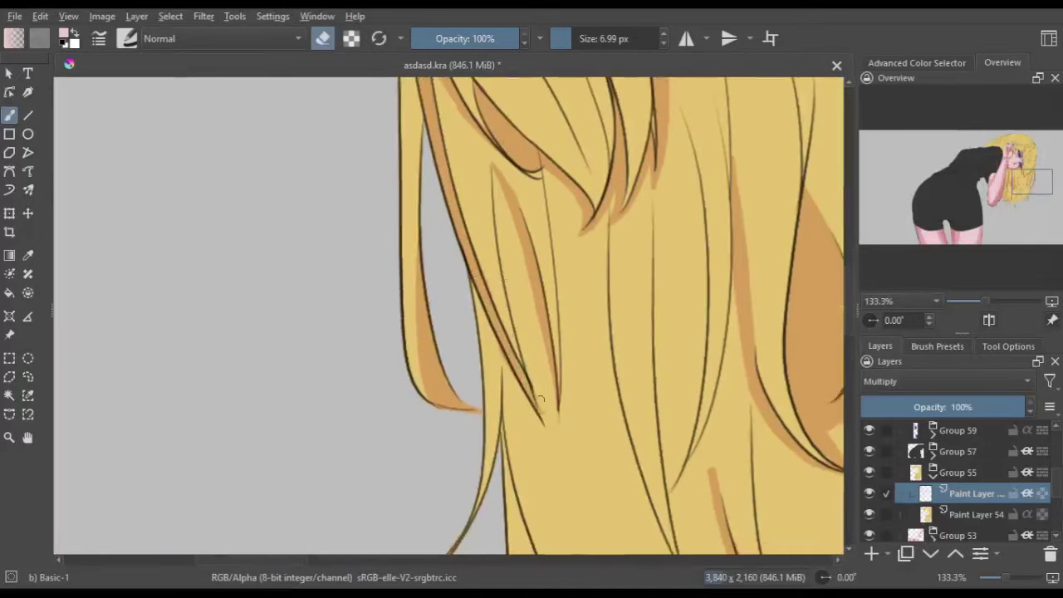
scroll(541, 398, down, 3)
scroll(581, 332, left, 3)
scroll(603, 280, left, 2)
Check the lower hair shading with a mirrored view, then bring the upper hair and eye into view
key(e)
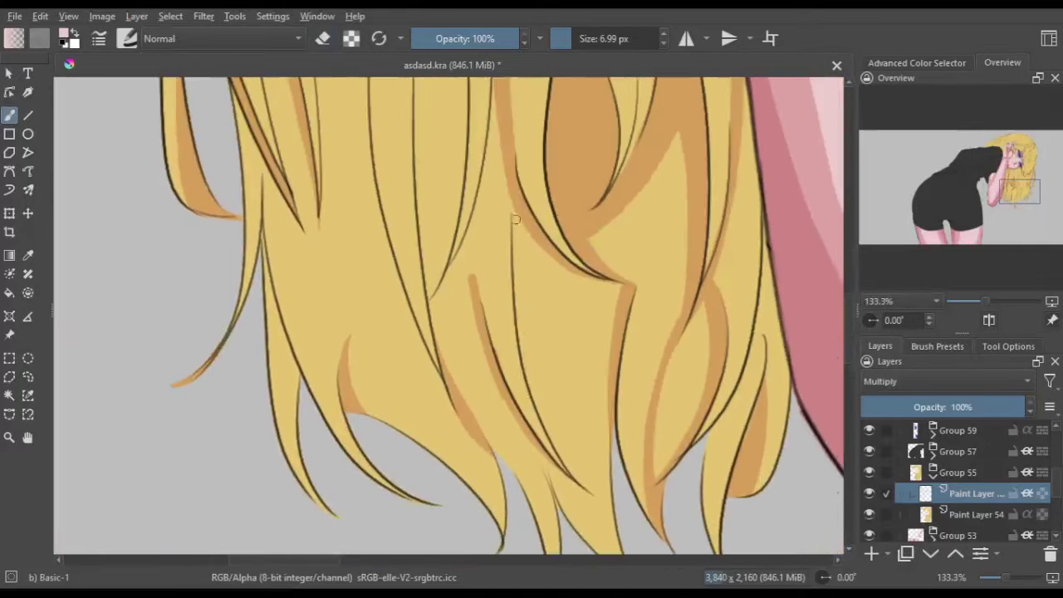
mouse_move(515, 219)
mouse_down()
mouse_move(499, 332)
mouse_move(532, 432)
mouse_up()
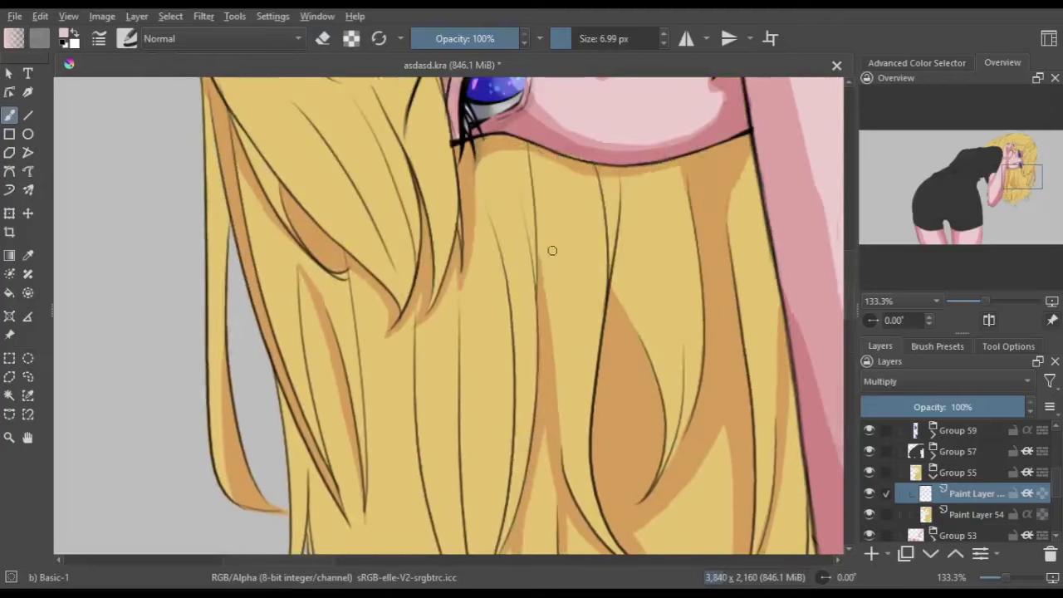
scroll(565, 216, down, 4)
scroll(343, 270, up, 3)
key(e)
key(e)
scroll(363, 280, up, 1)
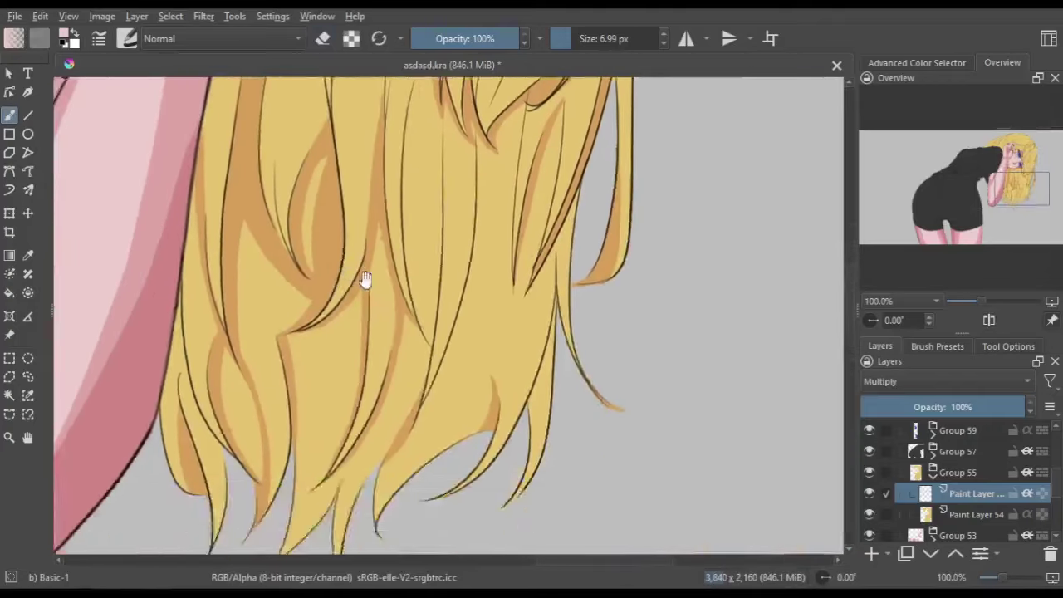
scroll(391, 315, down, 1)
key(e)
scroll(431, 425, down, 2)
scroll(490, 145, up, 2)
key(m)
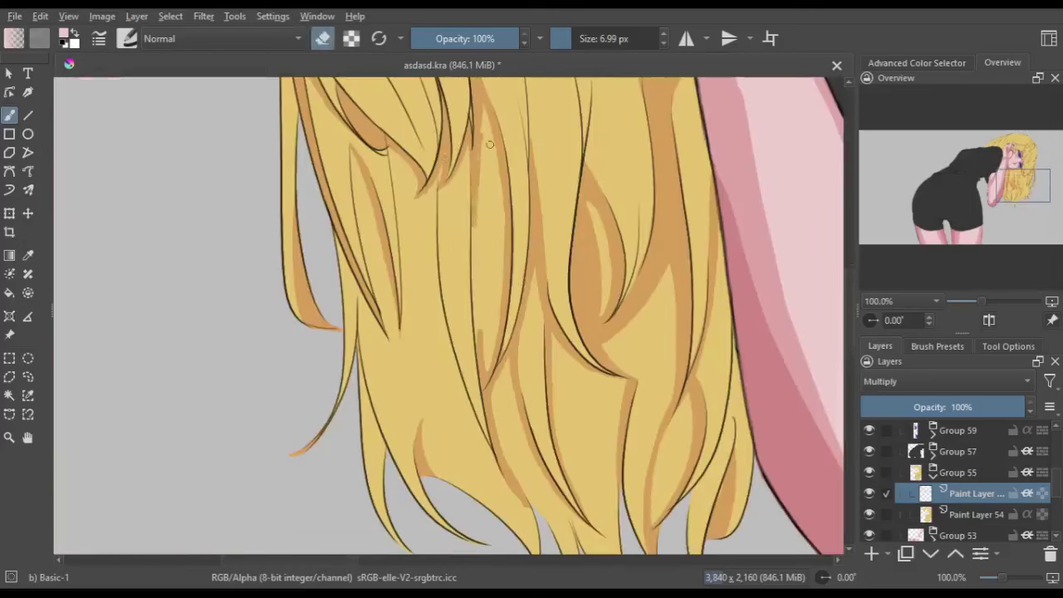
mouse_move(446, 278)
mouse_down()
mouse_move(432, 150)
mouse_move(443, 304)
mouse_up()
scroll(432, 166, down, 3)
scroll(426, 163, up, 3)
key(m)
mouse_move(390, 166)
mouse_down()
mouse_move(387, 320)
mouse_move(351, 351)
mouse_up()
Rotate and mirror the view around the face and set the brush to erase
key(e)
key(e)
drag(357, 242, 262, 270)
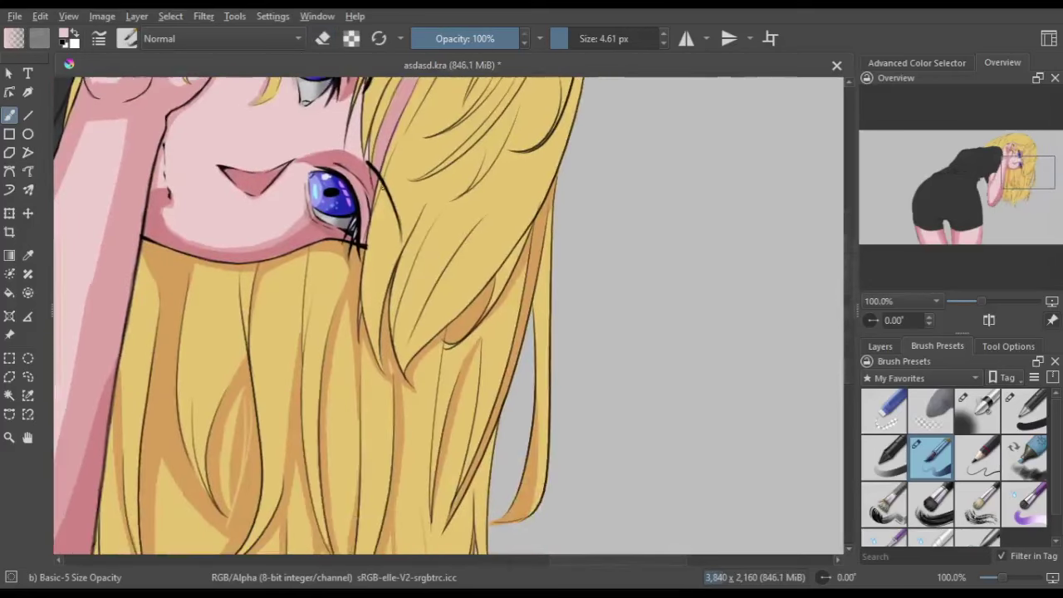
drag(470, 133, 481, 461)
drag(399, 249, 582, 257)
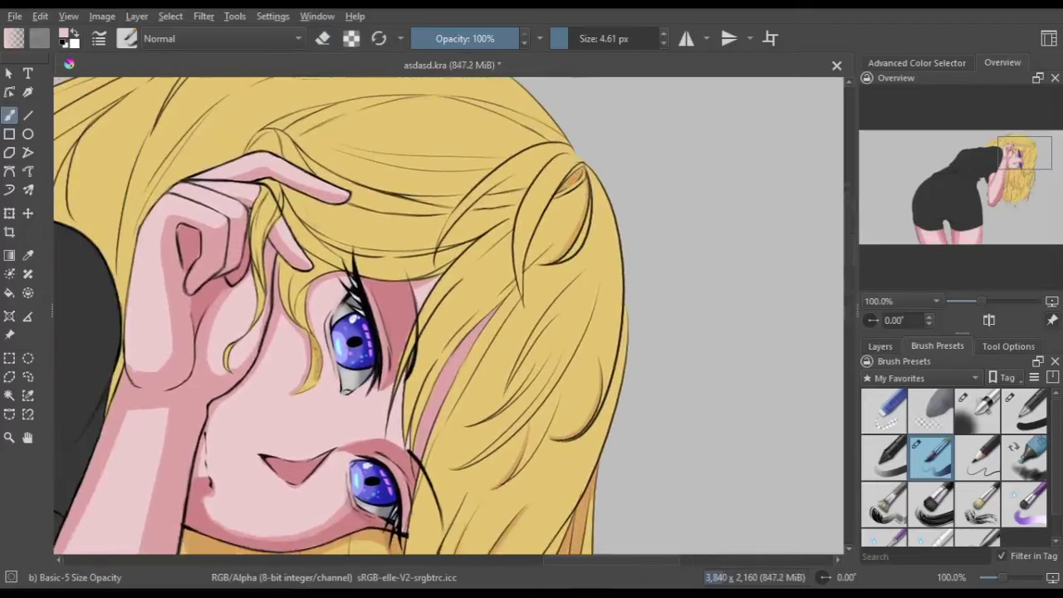
key(m)
key(/)
key(m)
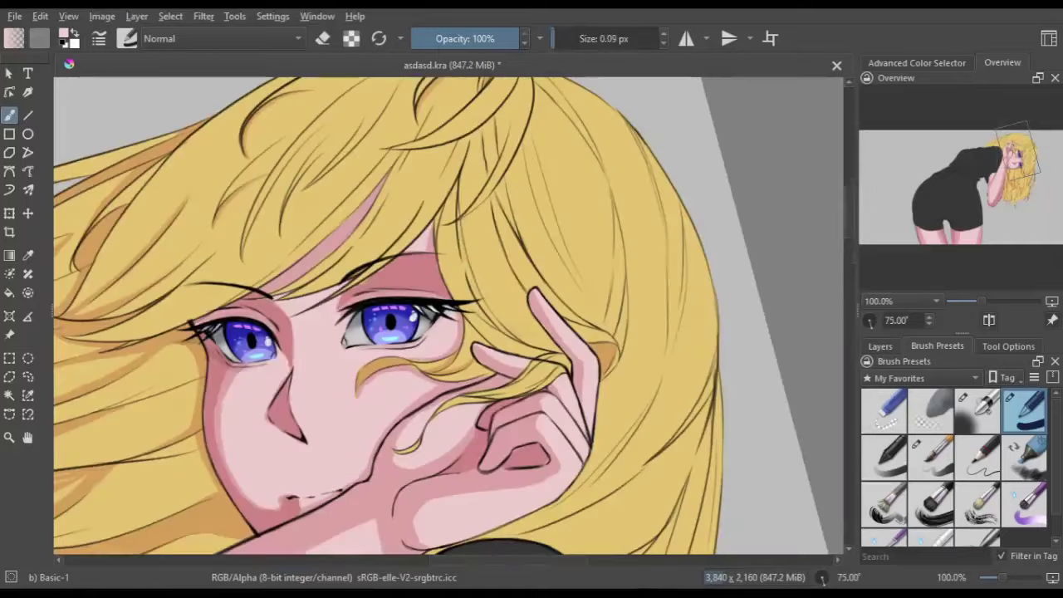
key(e)
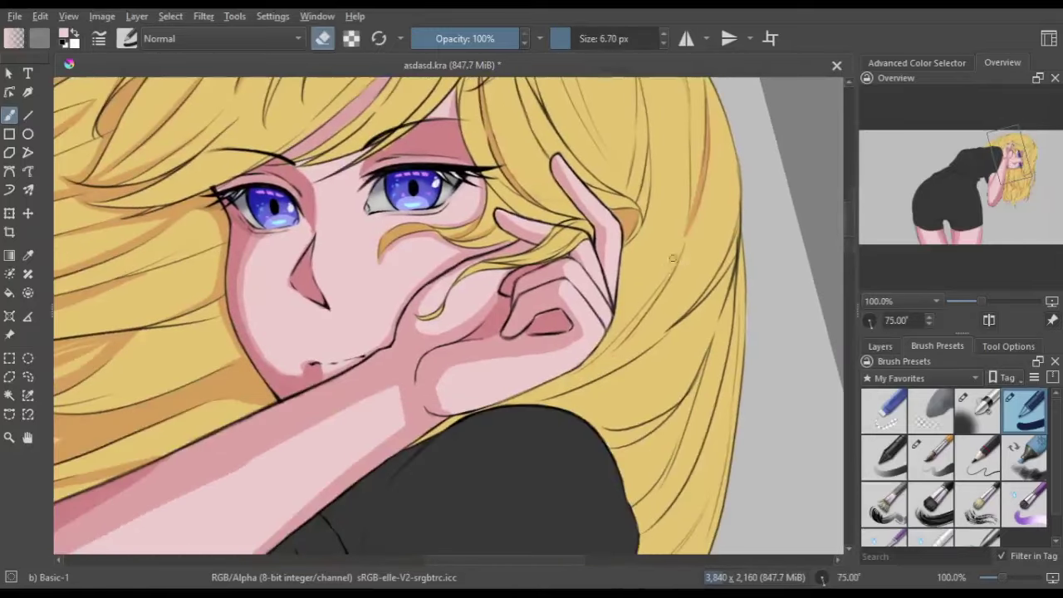
Erase the stray overlapping hair line ends near the hand
drag(673, 258, 615, 349)
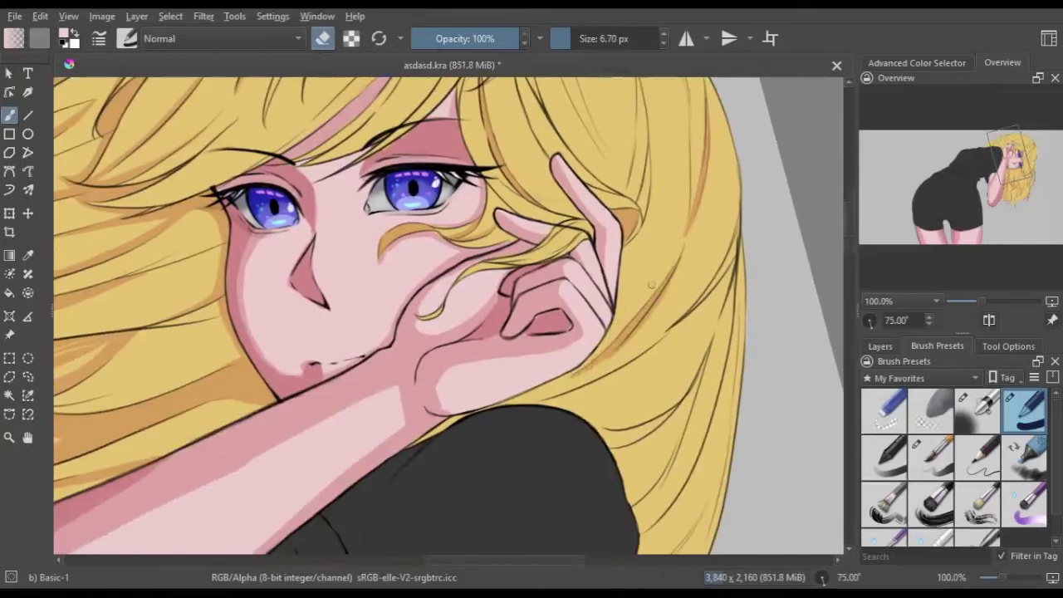
drag(731, 233, 656, 315)
drag(673, 407, 599, 441)
drag(693, 525, 661, 371)
key(m)
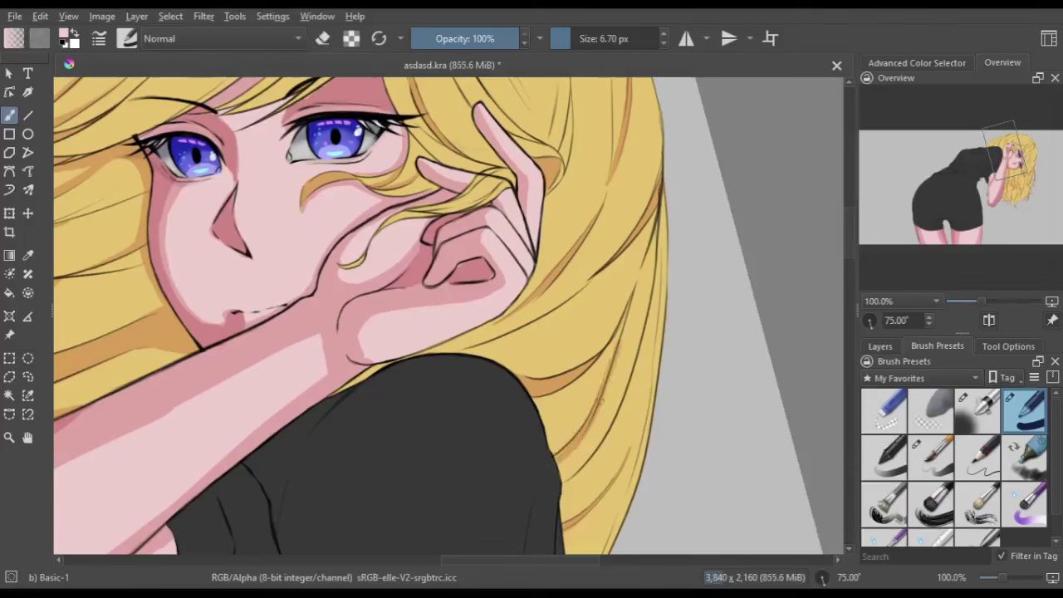
drag(623, 304, 581, 449)
Paint a darker orange shadow along the hair strand above the eye
key(5)
key(e)
drag(342, 344, 496, 284)
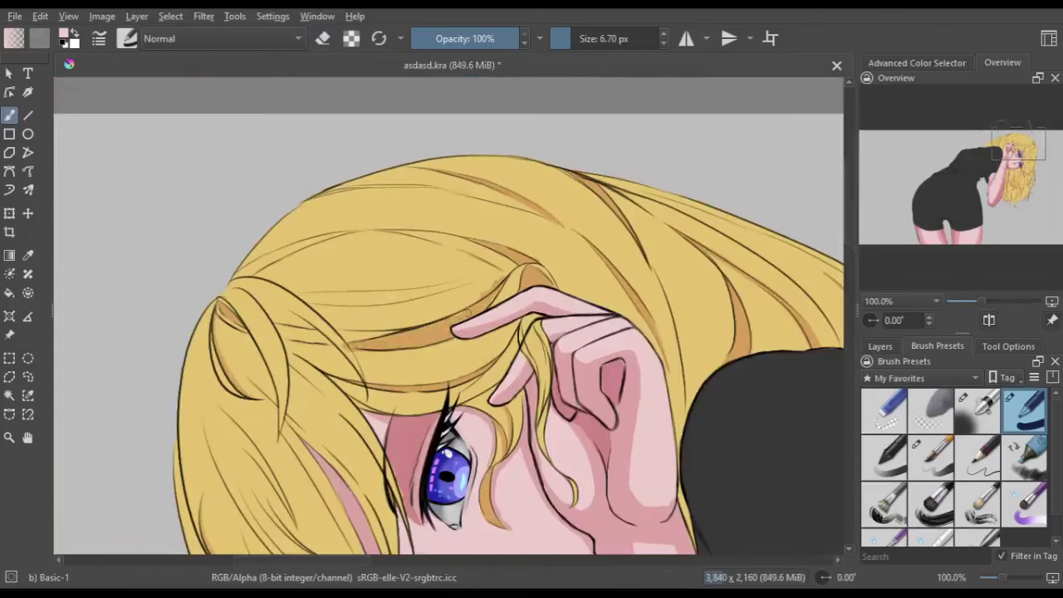
mouse_move(283, 308)
mouse_down()
mouse_move(380, 332)
mouse_move(440, 309)
mouse_move(498, 349)
mouse_up()
scroll(449, 316, down, 3)
scroll(449, 316, up, 4)
click(931, 456)
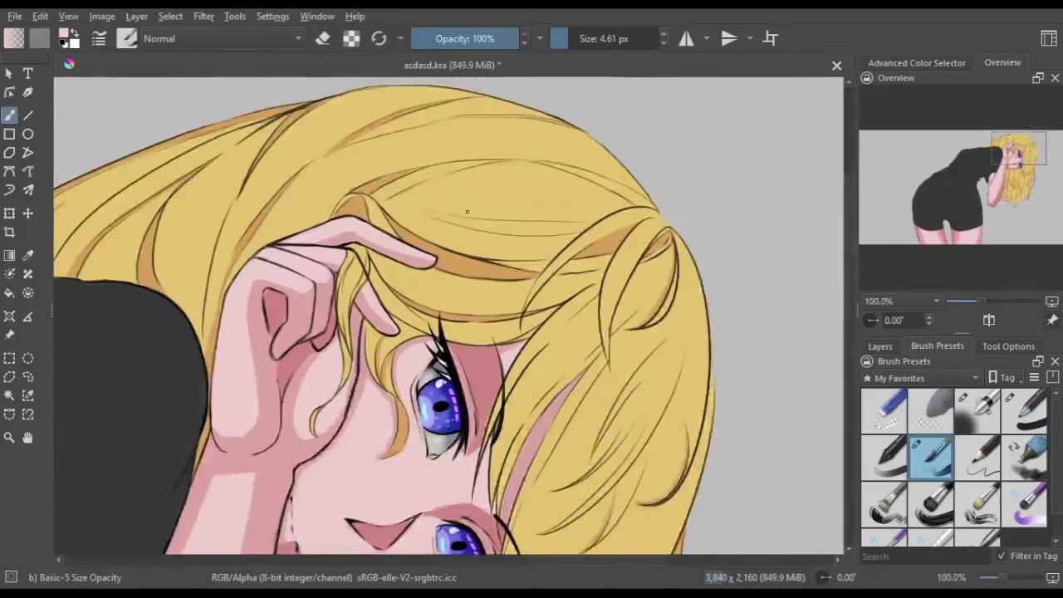
Switch between a larger eraser and the thin shading brush while repositioning the view
key(4)
key(4)
key(4)
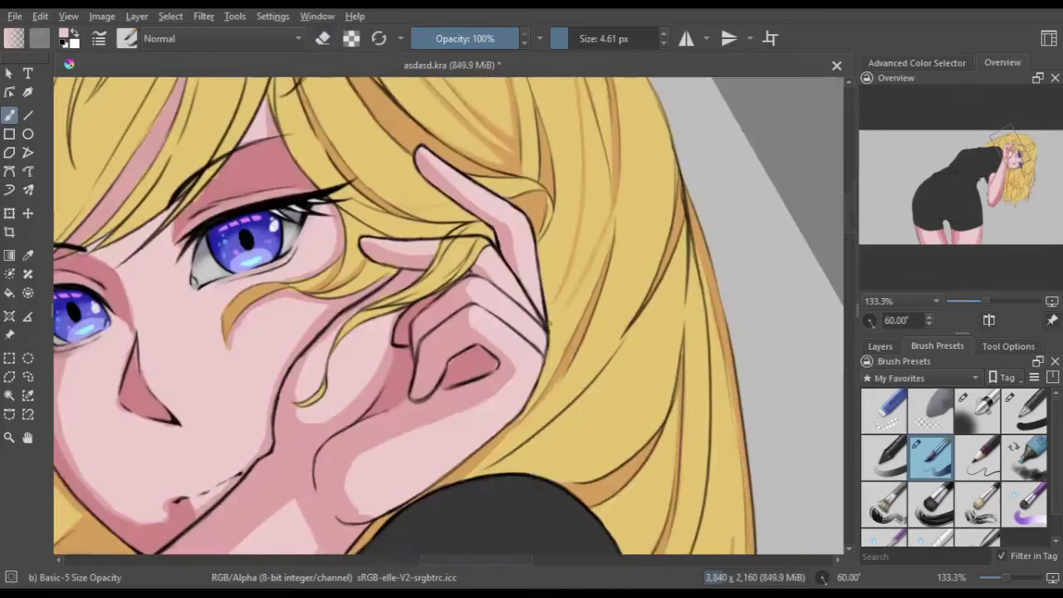
key(5)
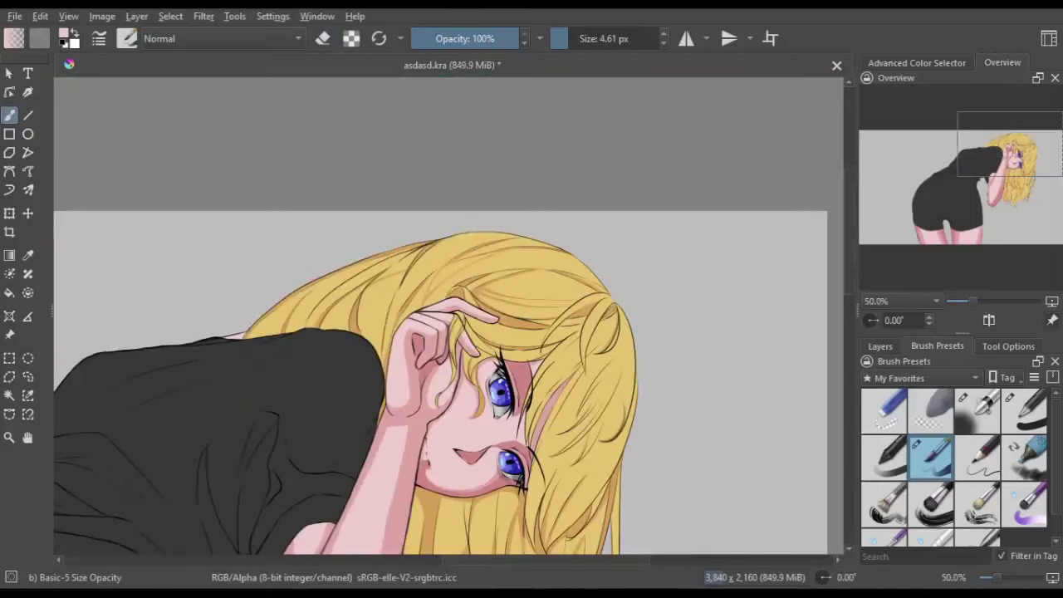
key(minus)
key(minus)
key(minus)
click(1024, 411)
key(e)
key(slash)
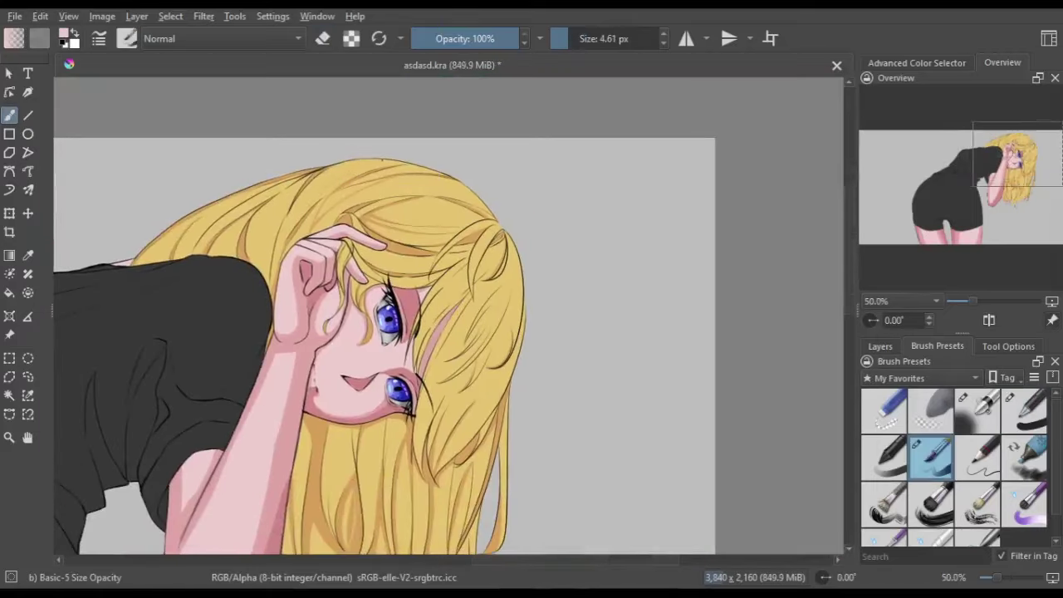
drag(394, 230, 465, 116)
key(m)
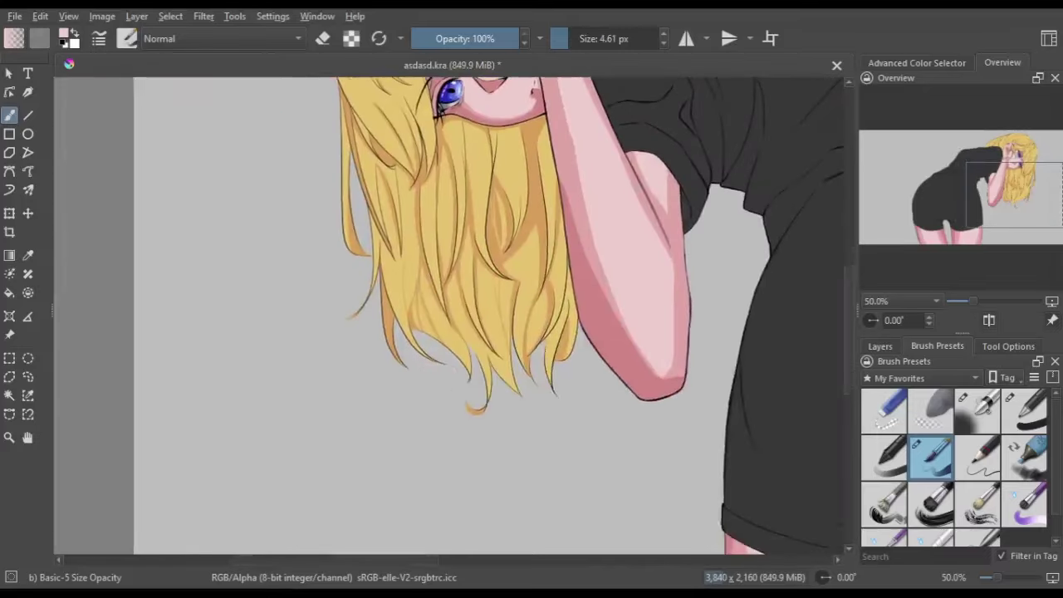
drag(532, 230, 513, 268)
Rotate, mirror and reset the view, zooming out to fit the whole figure
scroll(496, 179, down, 2)
scroll(420, 274, down, 3)
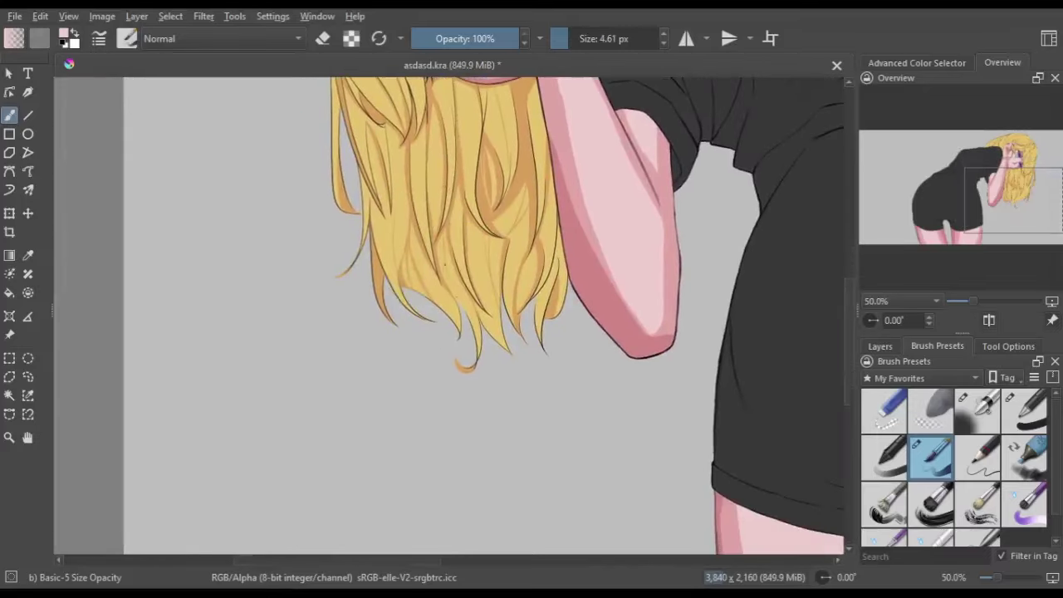
key(m)
key(ctrl+[)
key(ctrl+[)
key(ctrl+[)
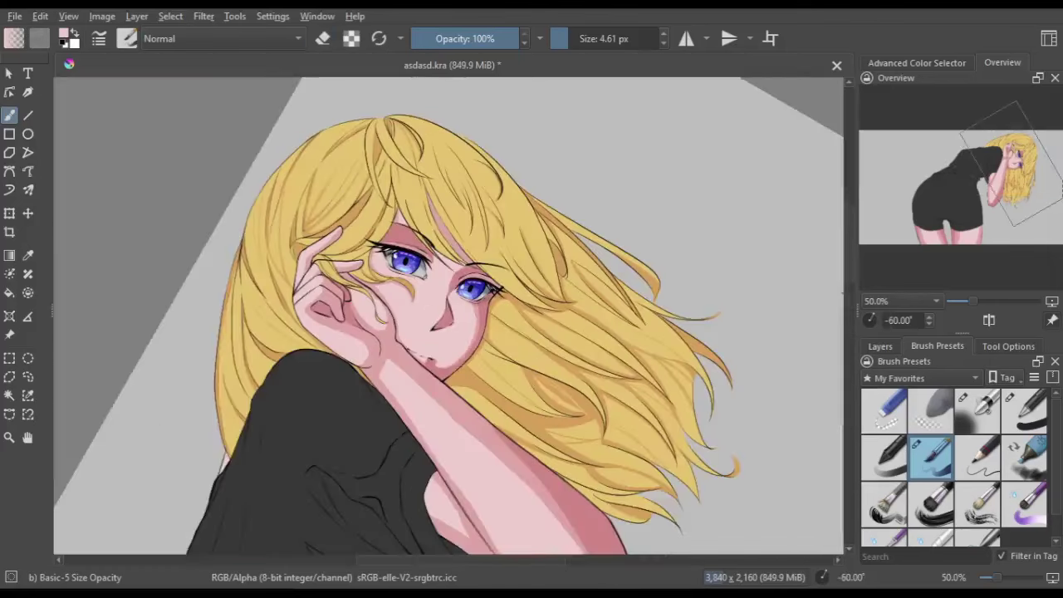
key(e)
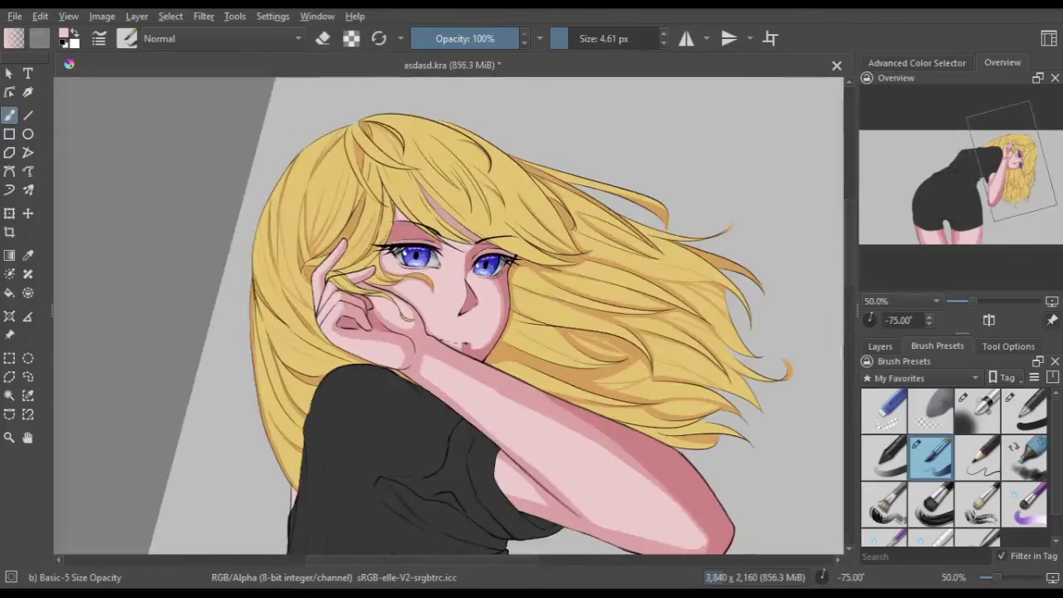
key(ctrl+])
key(ctrl+])
key(ctrl+])
key(ctrl+])
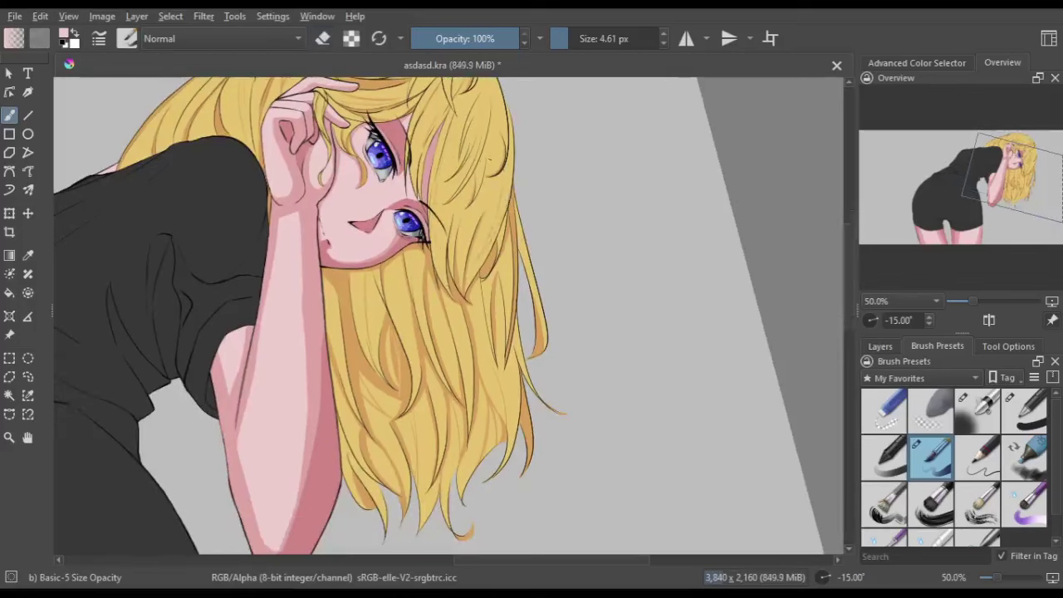
key(m)
scroll(466, 308, down, 3)
scroll(465, 308, down, 3)
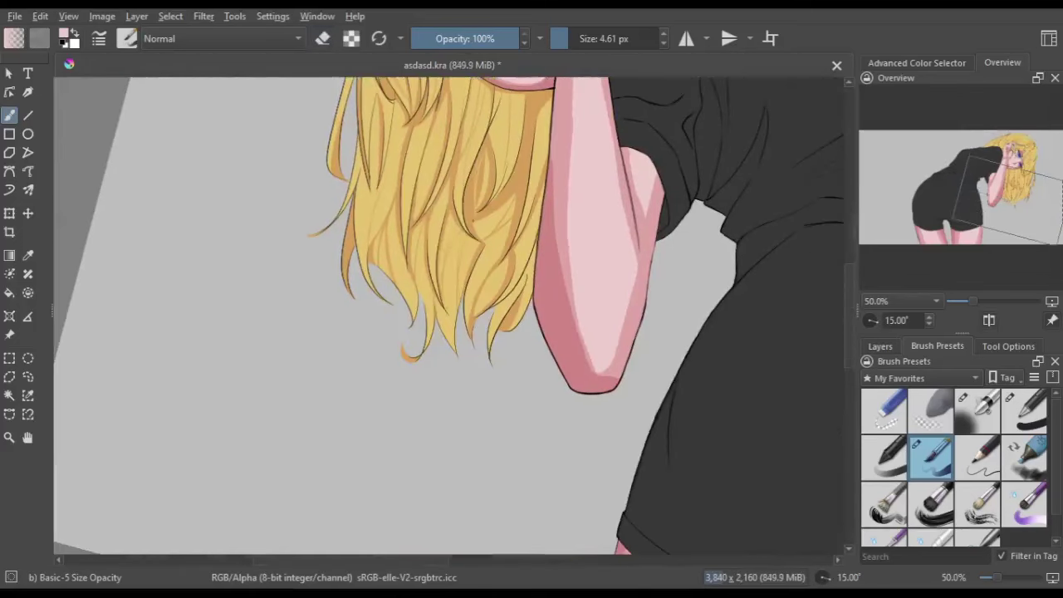
key(5)
key(minus)
key(minus)
Paint a light grey band along the shirt hem, zooming in on it
key(m)
key(3)
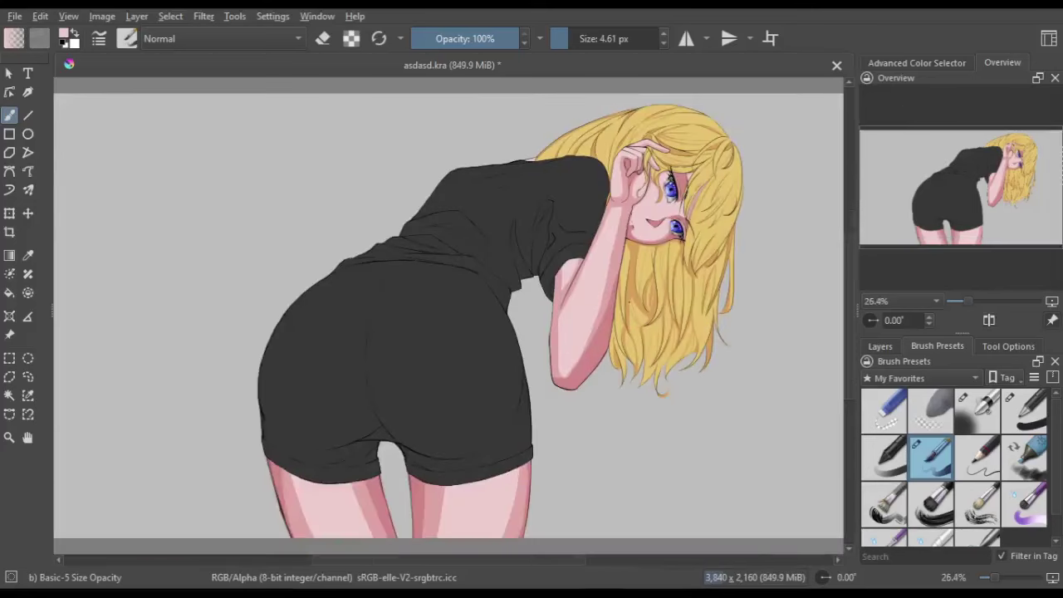
click(879, 346)
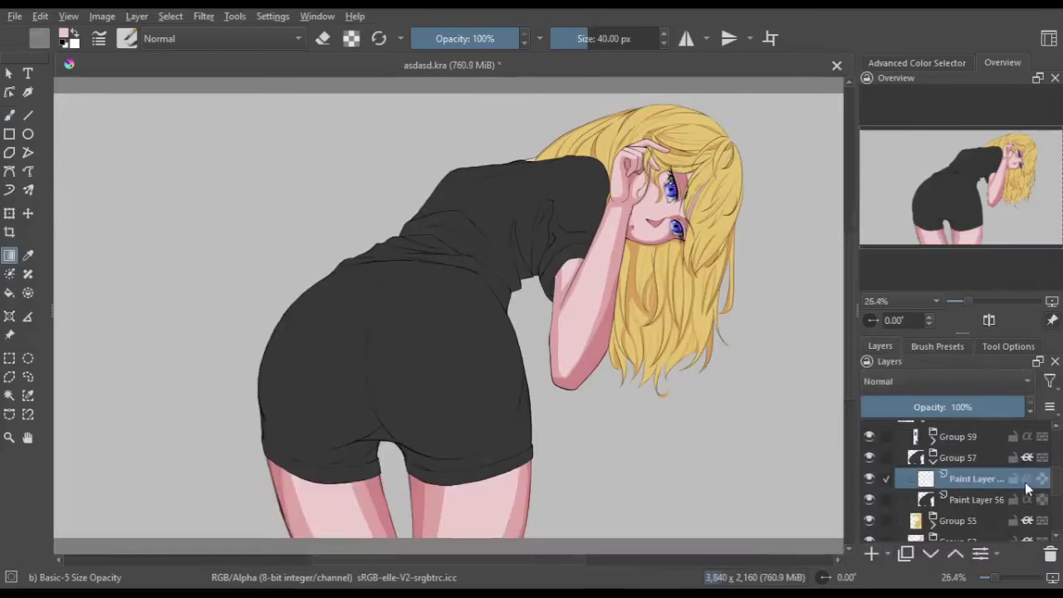
click(917, 63)
drag(324, 254, 511, 307)
key(plus)
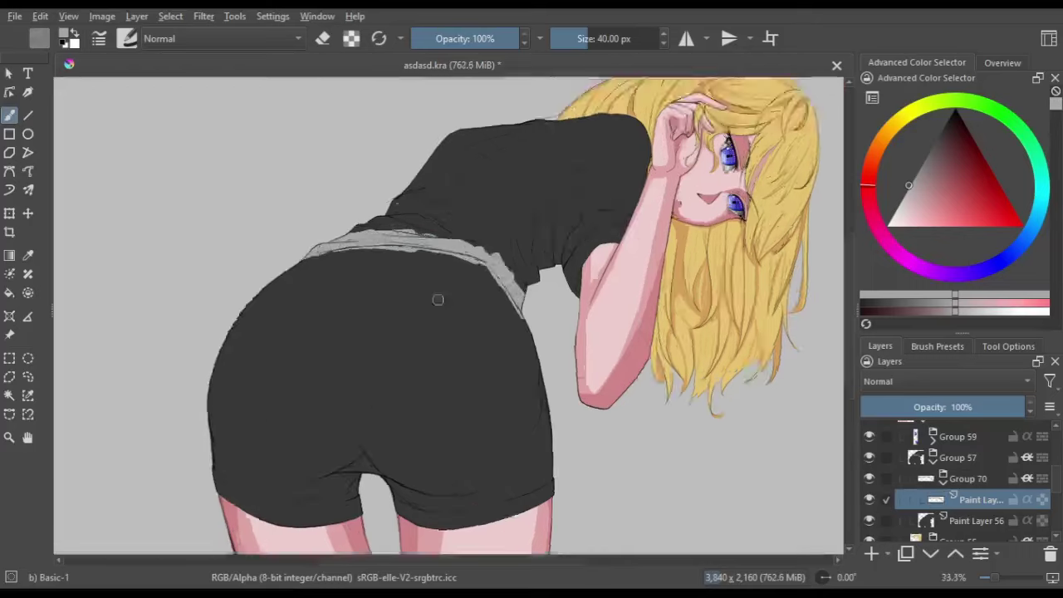
key(plus)
key(plus)
Erase the excess grey along the shirt hem, rotating the view to follow it
key(e)
drag(140, 237, 190, 202)
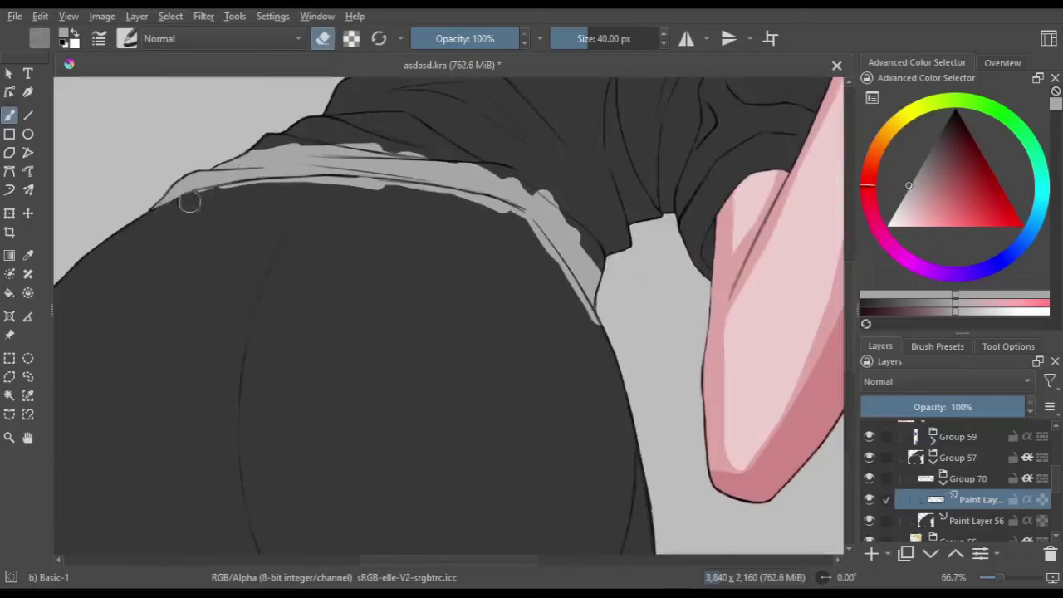
key(4)
key(4)
key(4)
drag(321, 316, 422, 249)
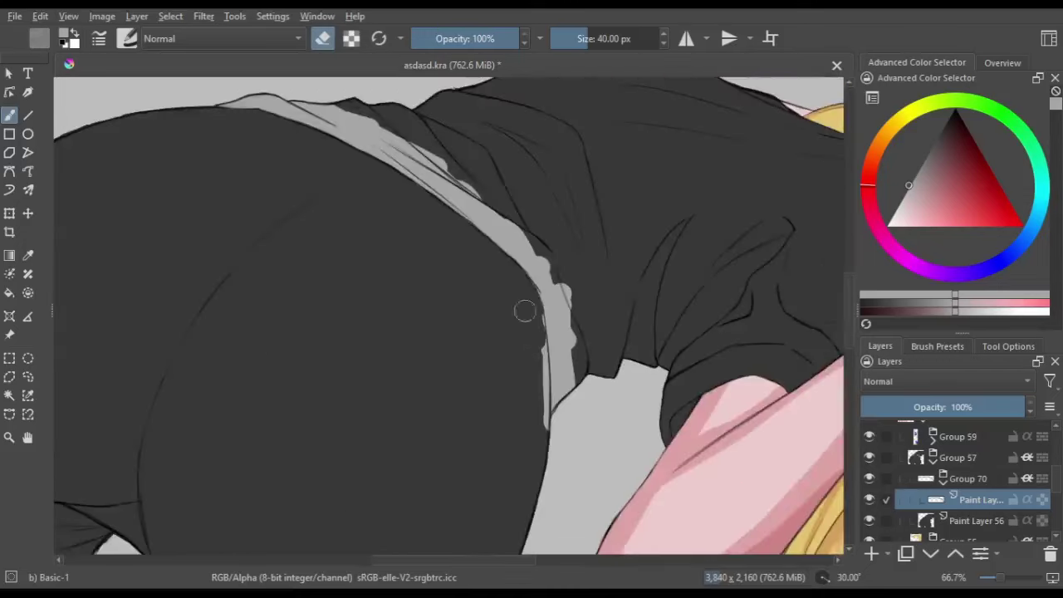
key(5)
Freehand-select the shirt and flood-fill it with light grey, then clear the selection
key(minus)
key(minus)
drag(481, 372, 478, 369)
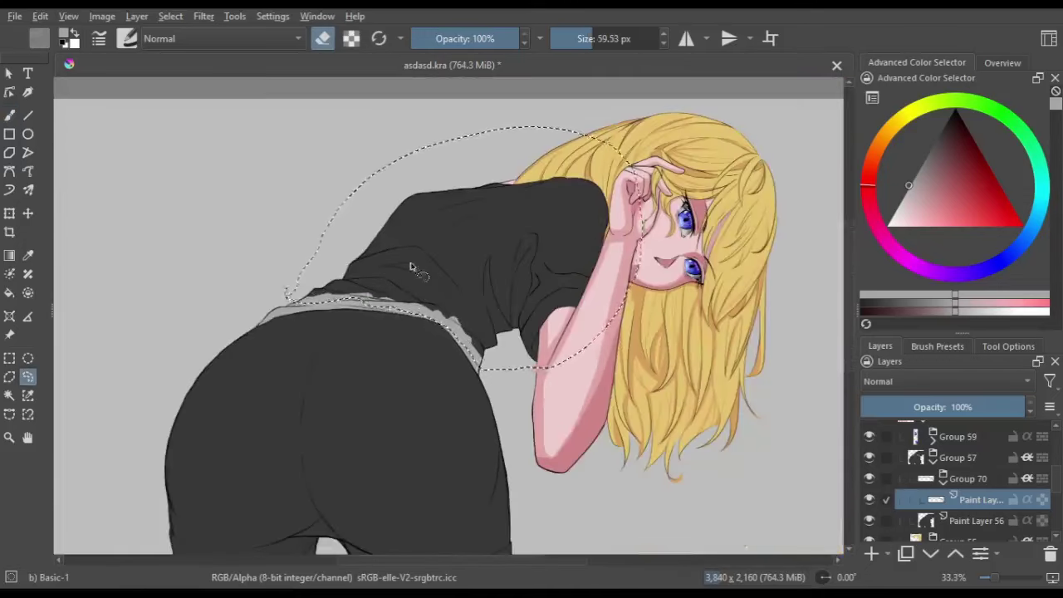
key(f)
click(486, 277)
key(ctrl+shift+a)
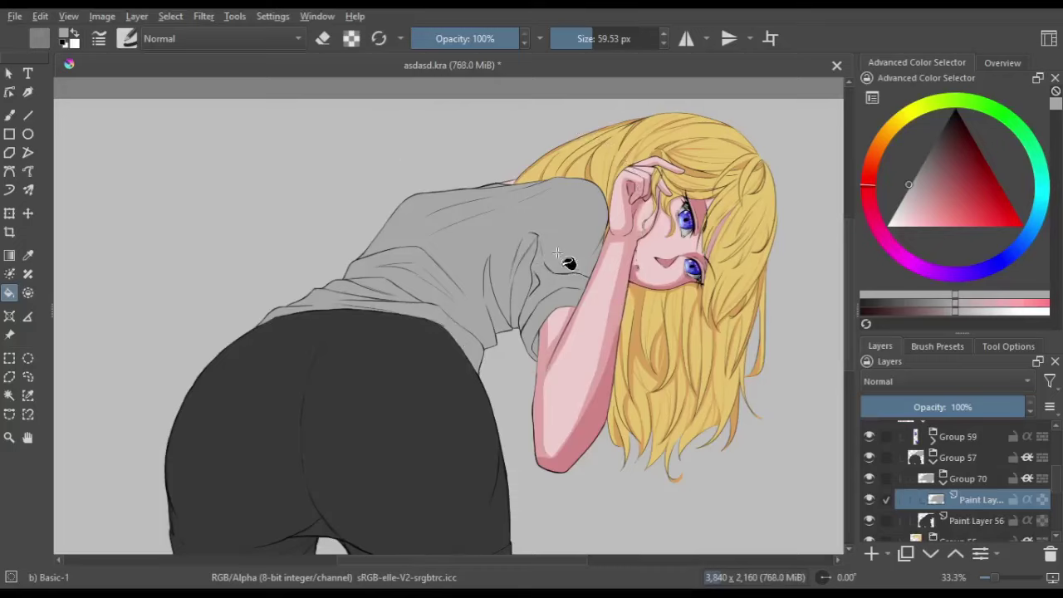
key(b)
Paint dark-grey fold shadows across the shirt's back, sleeve and shoulder
mouse_move(508, 295)
mouse_down()
mouse_move(470, 369)
mouse_move(495, 251)
mouse_move(515, 324)
mouse_up()
drag(536, 279, 524, 357)
drag(560, 237, 590, 287)
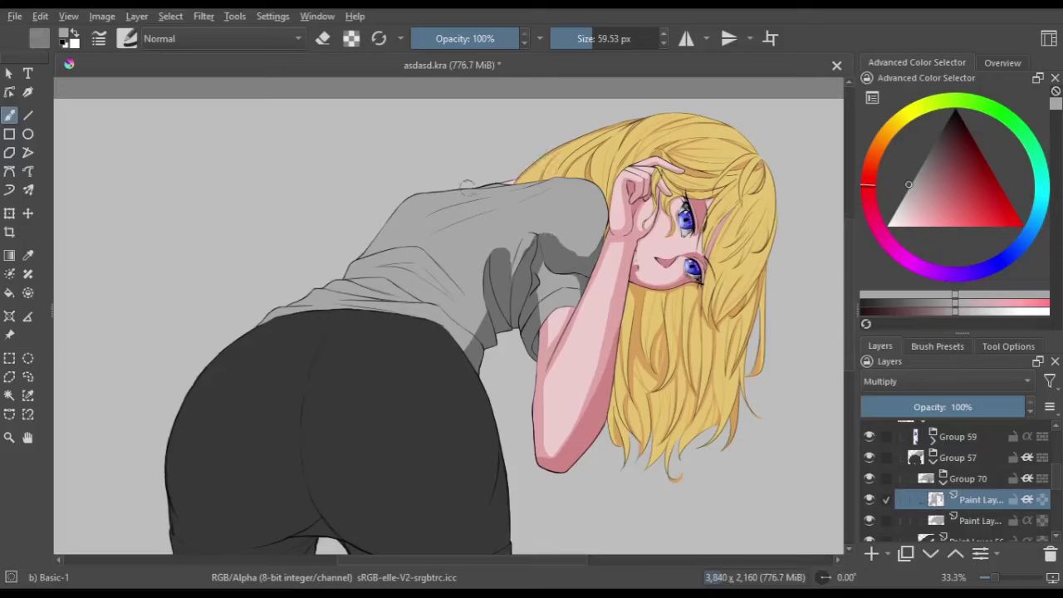
drag(484, 272, 464, 321)
drag(487, 243, 441, 293)
mouse_move(567, 191)
mouse_down()
mouse_move(427, 245)
mouse_move(416, 200)
mouse_up()
mouse_move(432, 258)
mouse_down()
mouse_move(374, 292)
mouse_move(265, 320)
mouse_up()
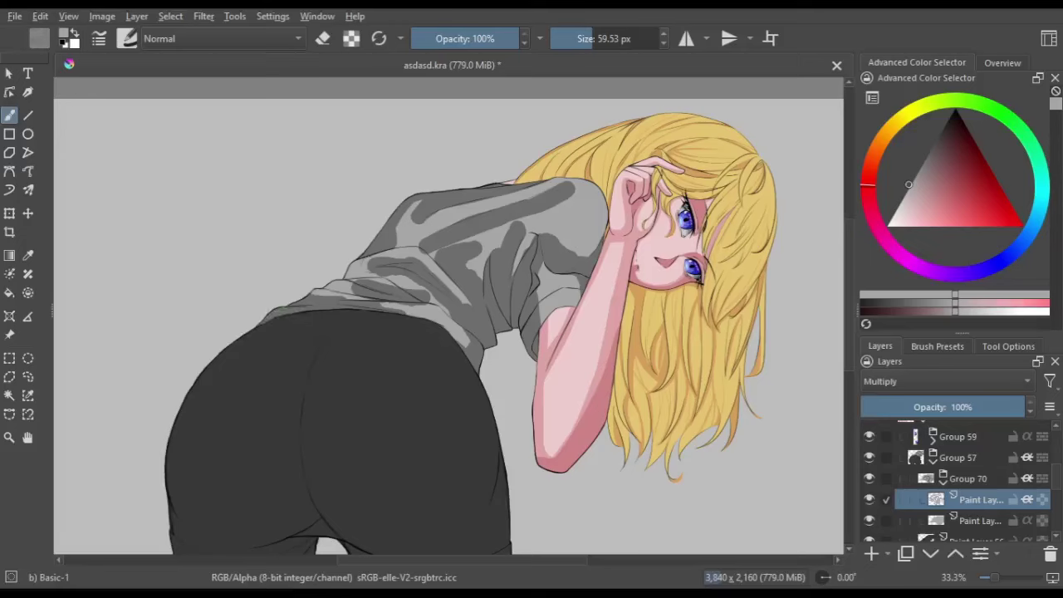
drag(316, 283, 449, 341)
Rotate the canvas to inspect the shirt shading, then reset it level
key(e)
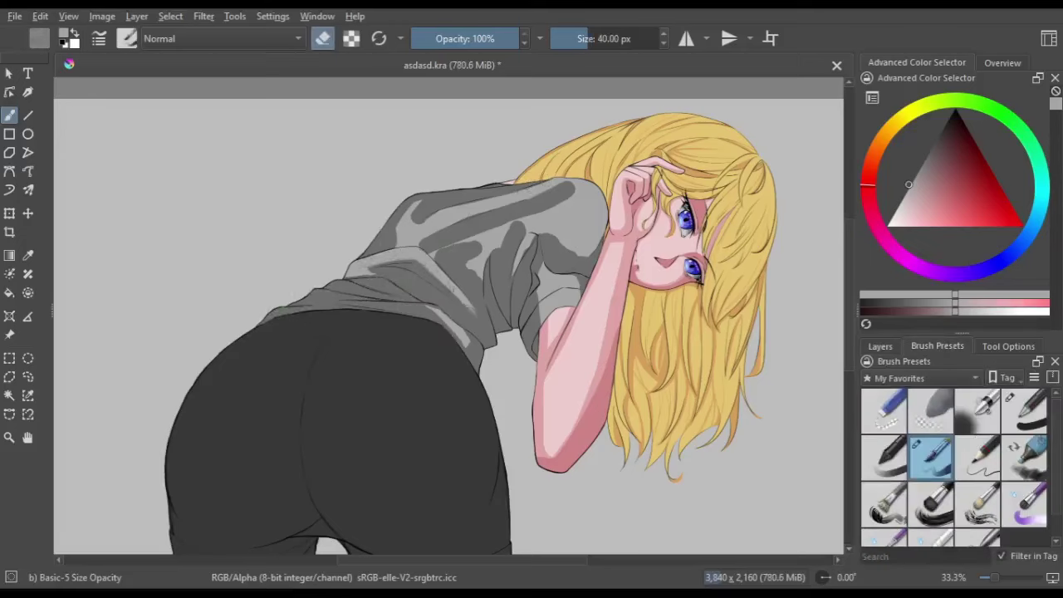
key(4)
key(4)
key(4)
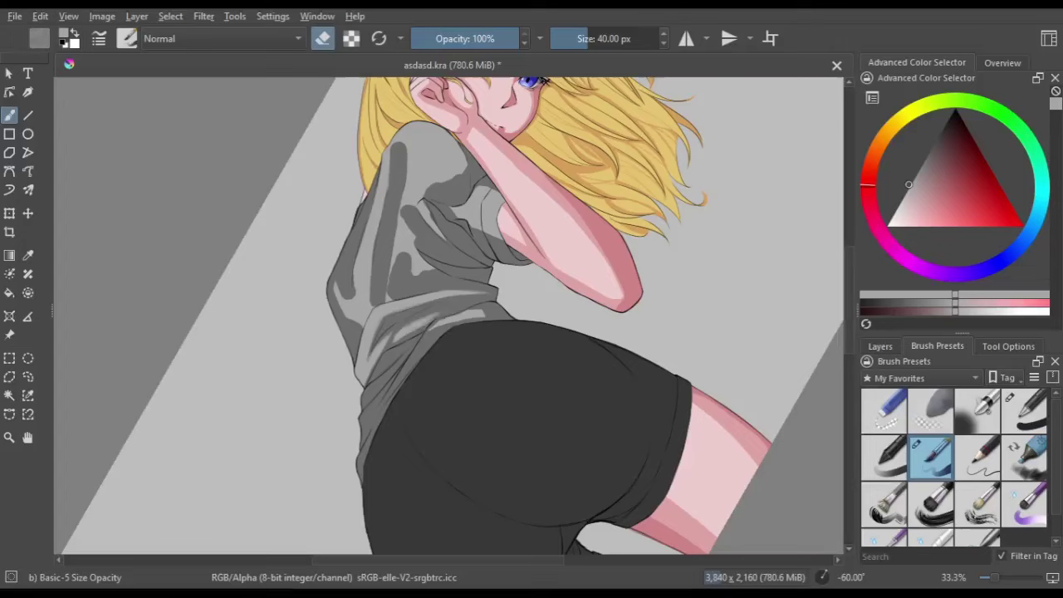
key(e)
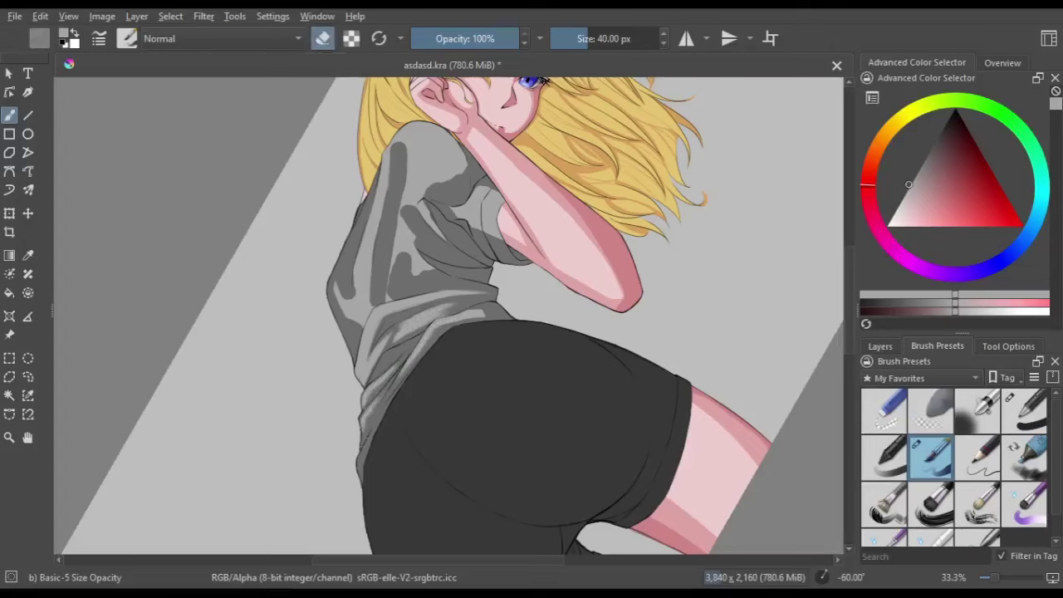
key(5)
key(6)
key(6)
key(6)
key(5)
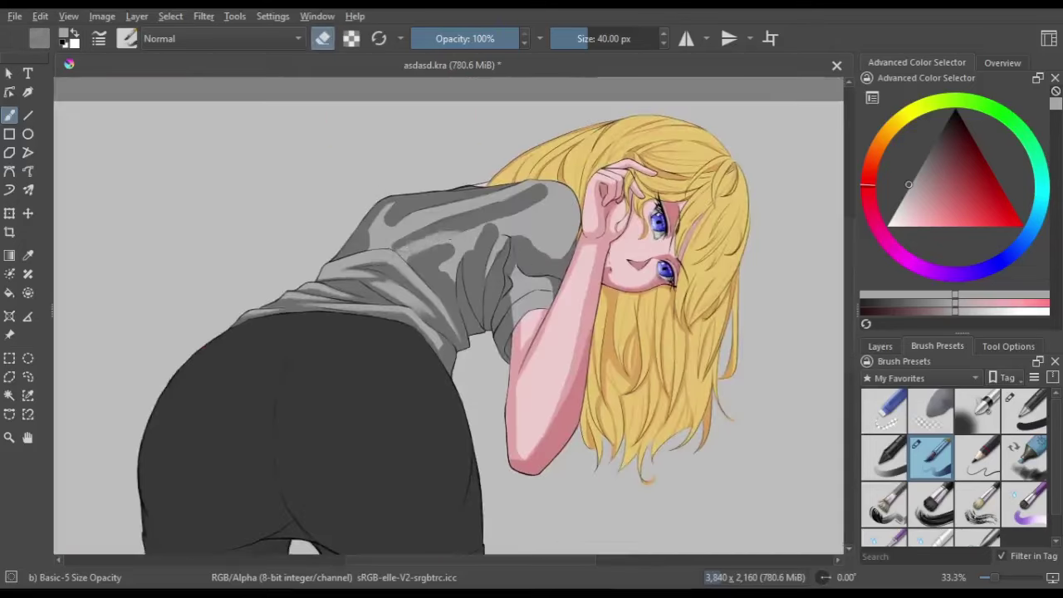
key(e)
key(e)
key(e)
drag(456, 183, 481, 162)
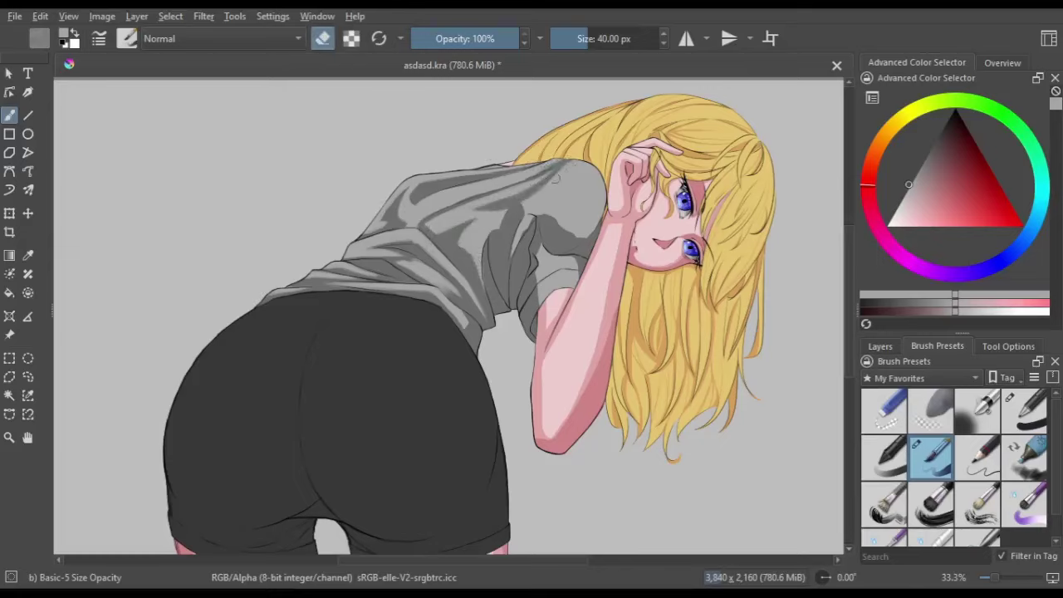
Mirror the view to check proportions, then switch to the Airbrush Soft preset
key(m)
key(m)
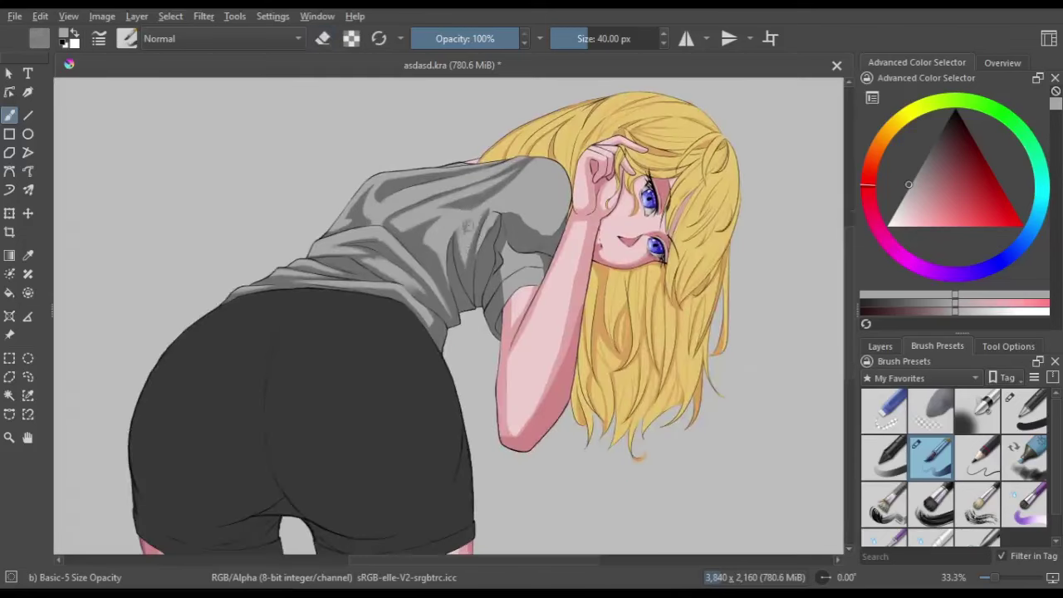
key(m)
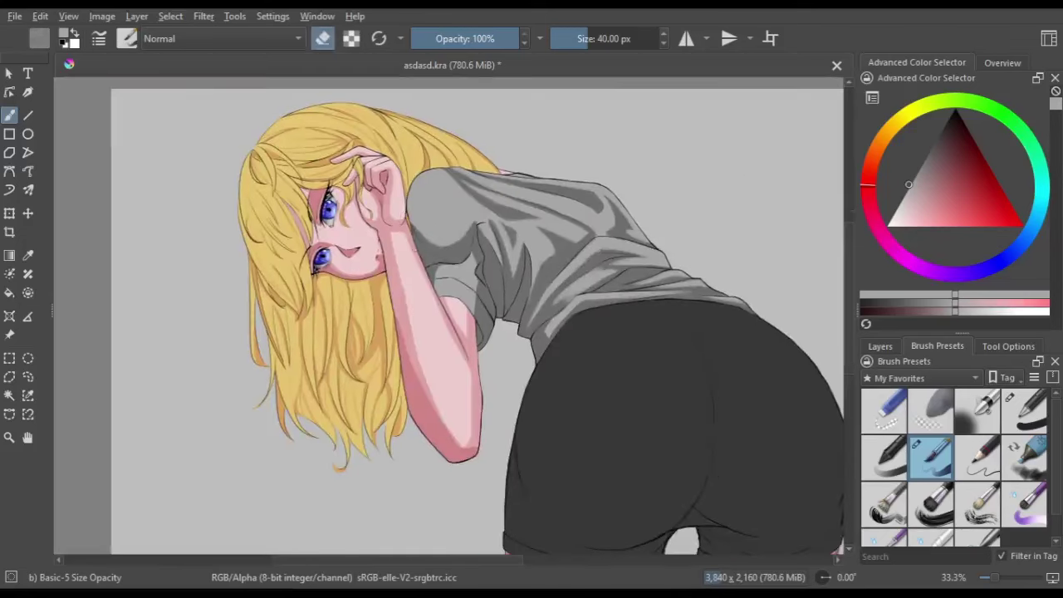
key(m)
key(e)
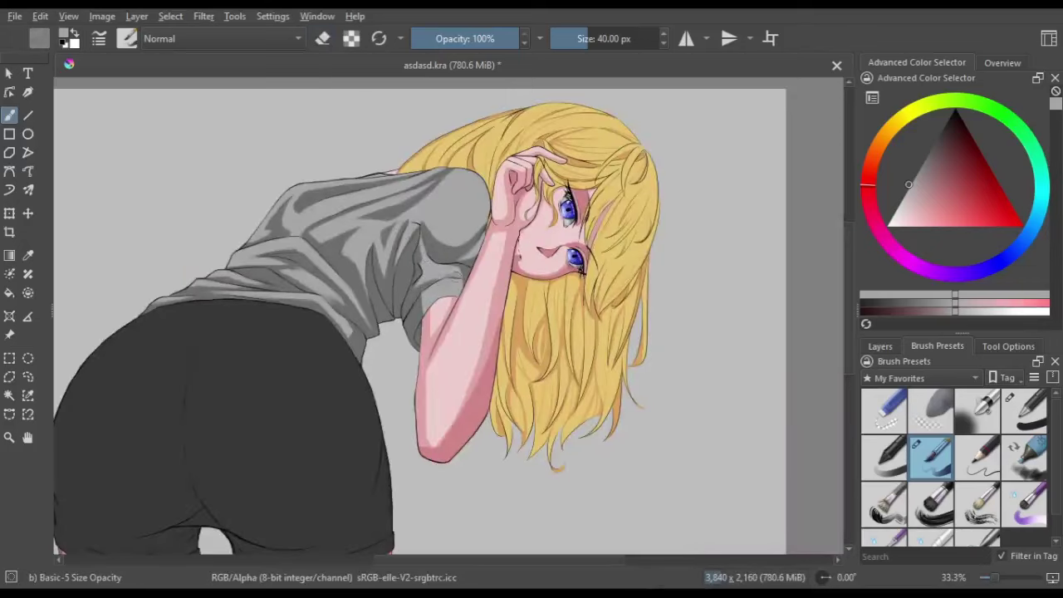
key(e)
drag(425, 299, 435, 335)
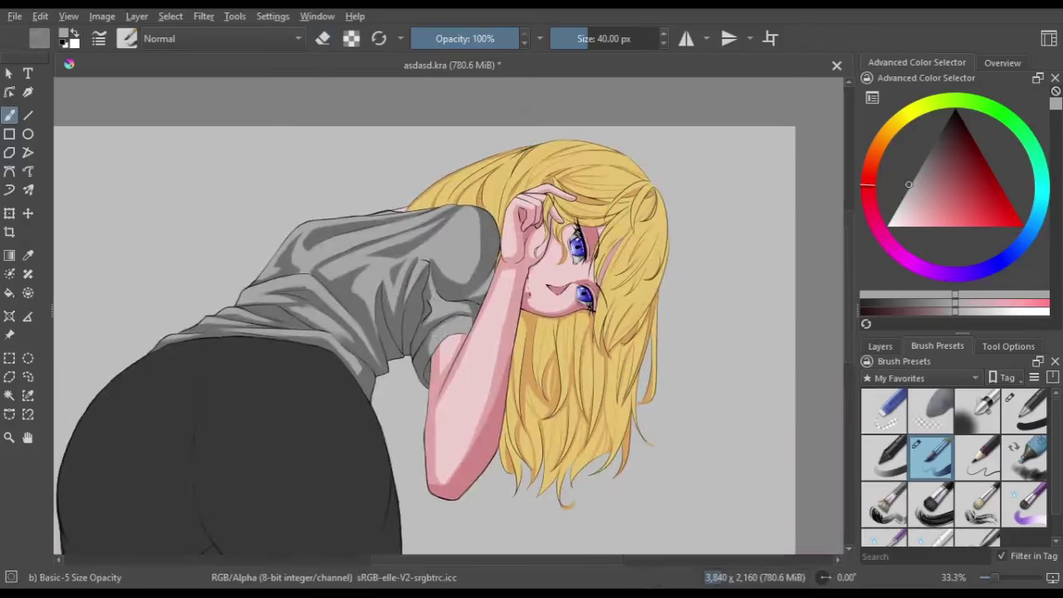
drag(426, 299, 467, 229)
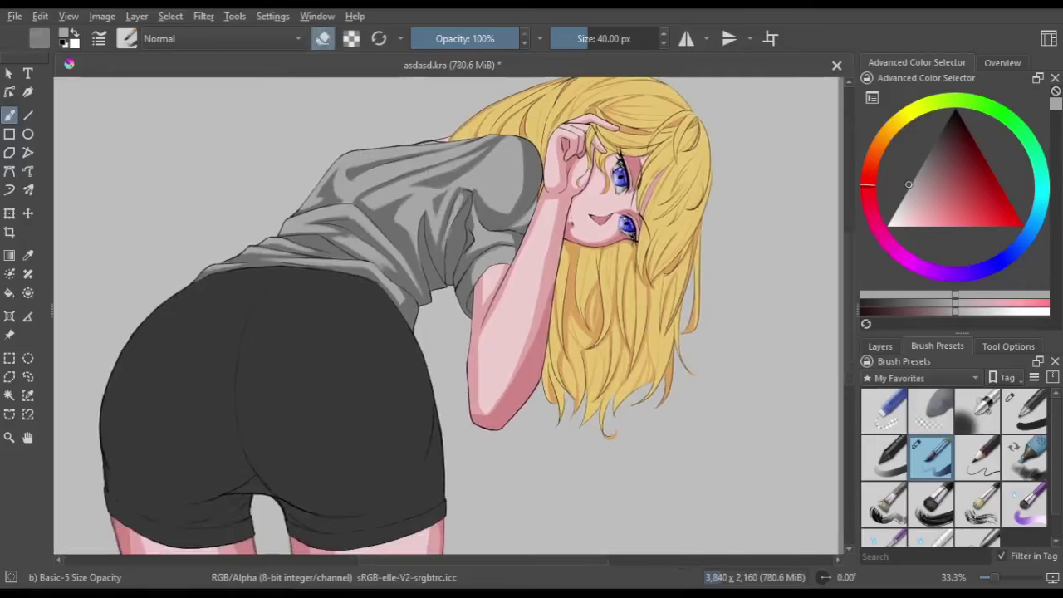
drag(509, 159, 547, 185)
key(slash)
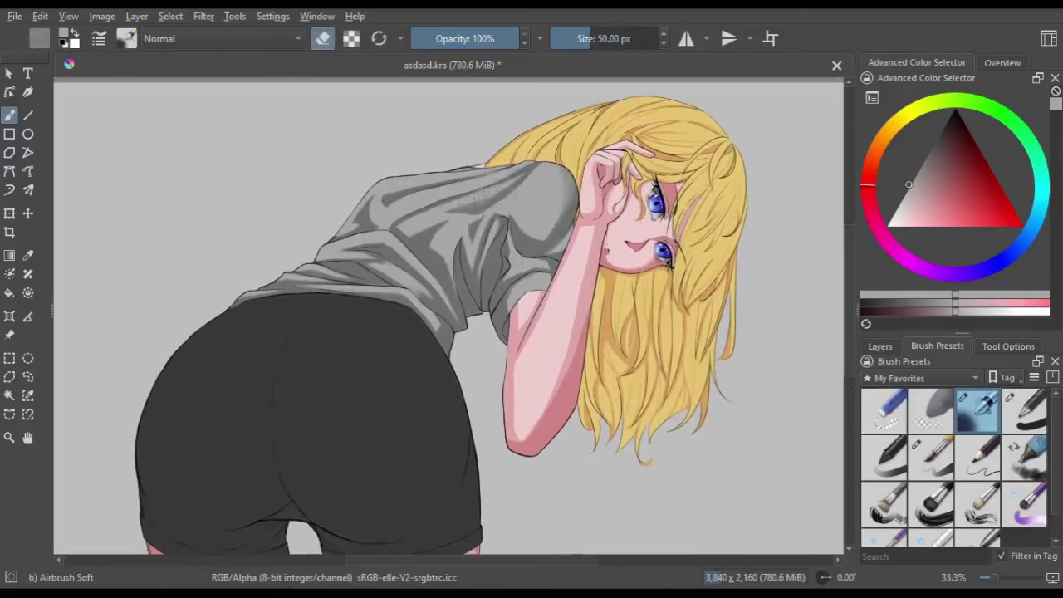
Pick a purple-blue and airbrush soft cool shading under the shirt beside the raised arm
drag(441, 240, 491, 219)
drag(577, 224, 573, 170)
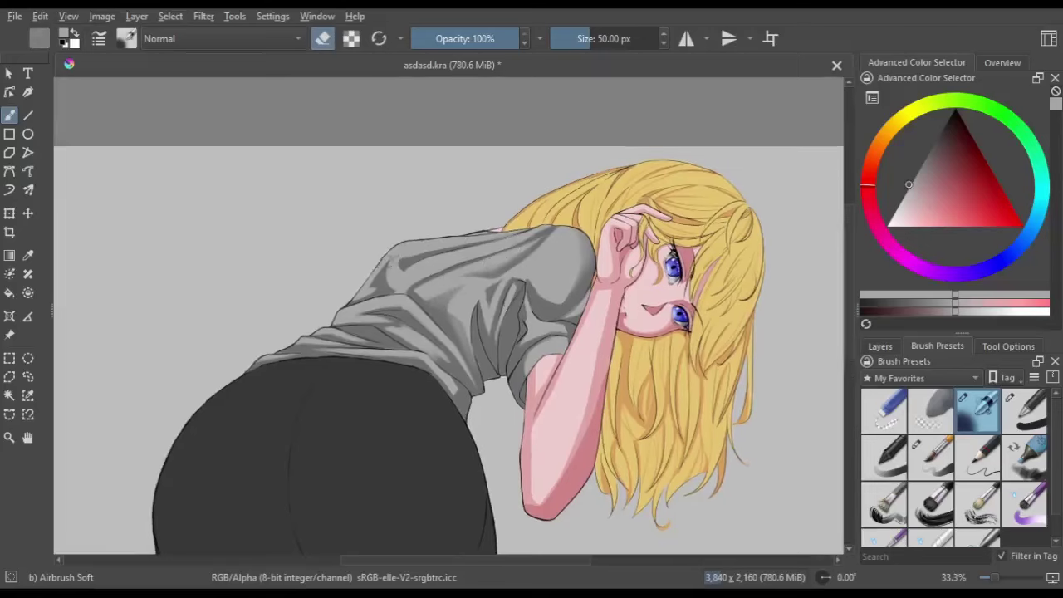
scroll(571, 169, down, 2)
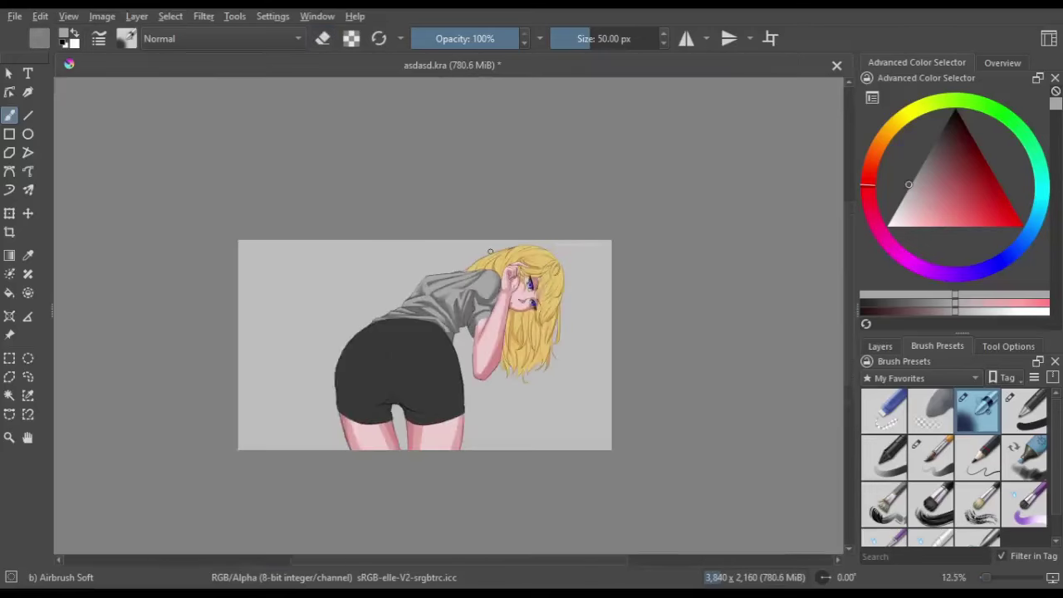
scroll(571, 170, up, 3)
scroll(572, 251, down, 2)
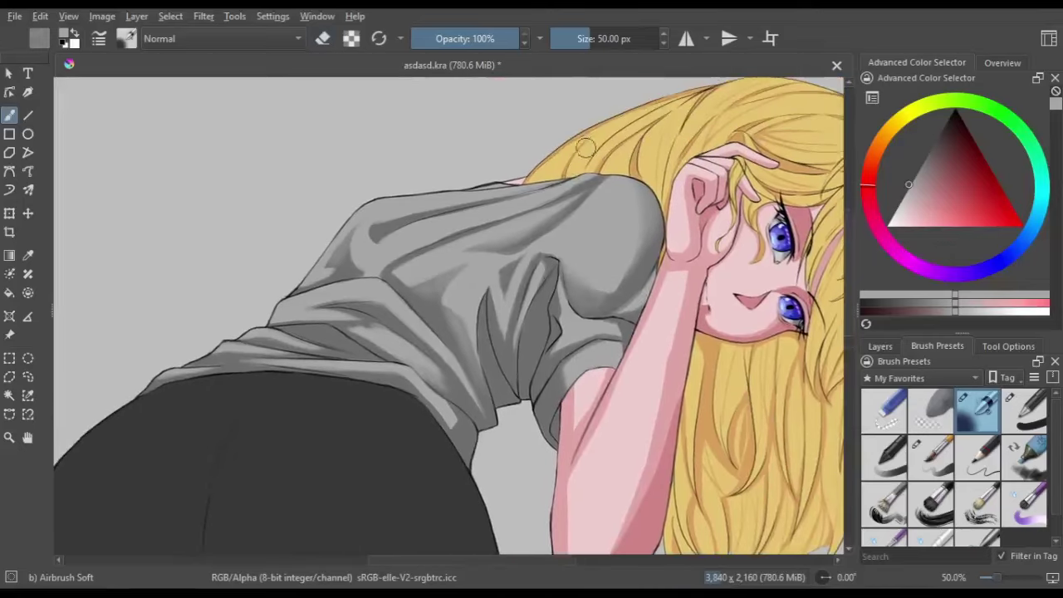
click(881, 346)
scroll(605, 452, up, 3)
drag(582, 391, 557, 324)
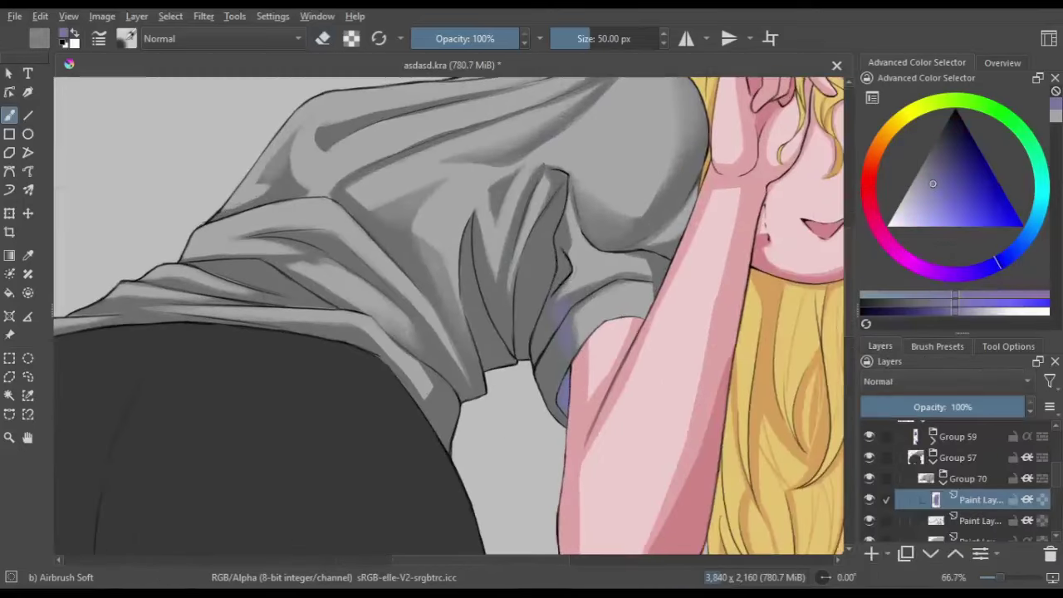
scroll(462, 402, down, 1)
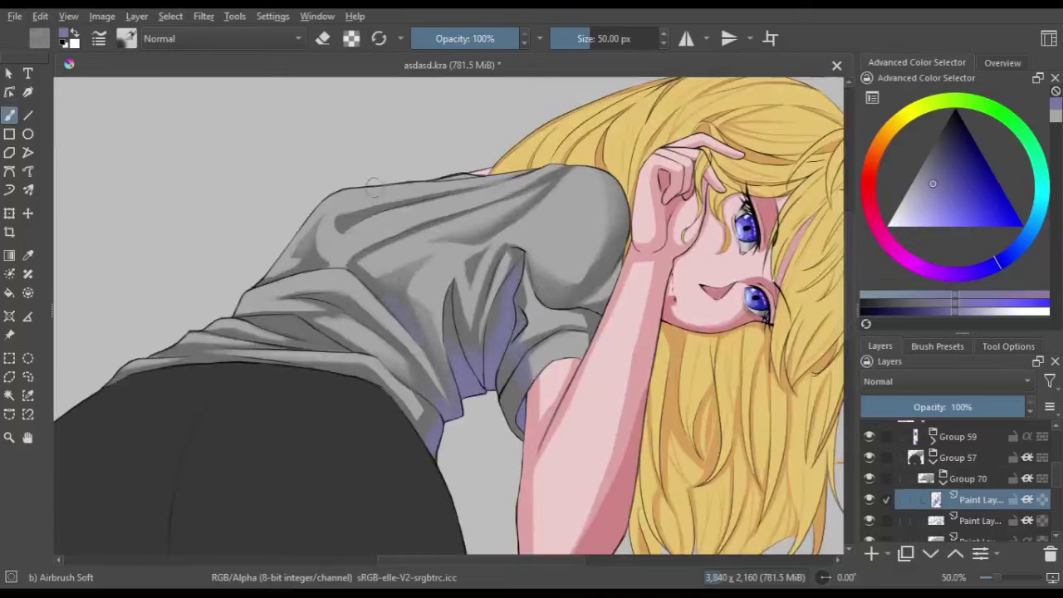
scroll(482, 407, down, 1)
scroll(496, 412, up, 1)
scroll(497, 412, down, 1)
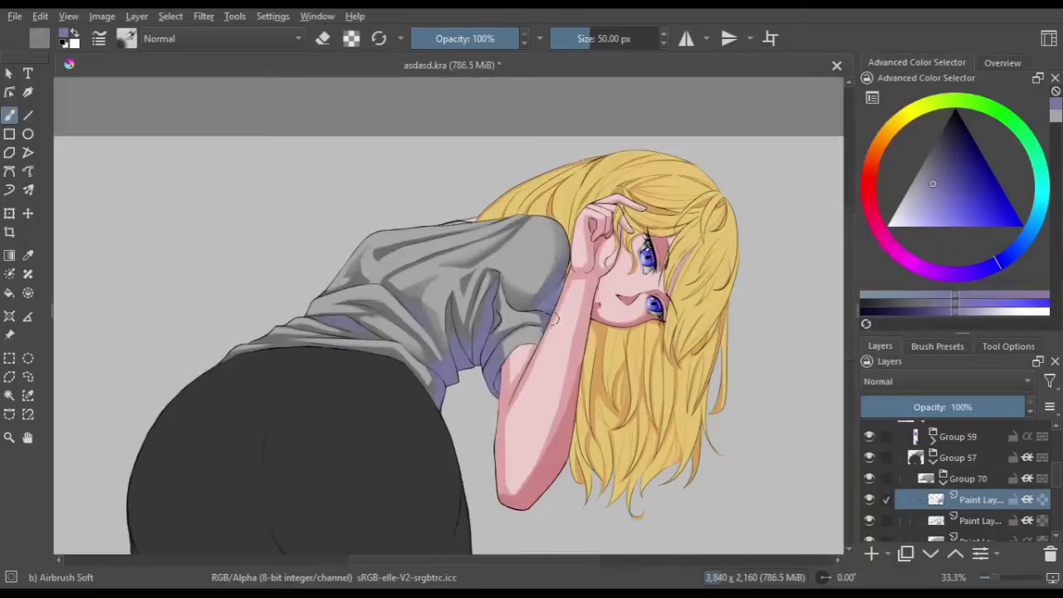
scroll(449, 319, down, 1)
Airbrush white highlights across the shirt's back, shoulders and sleeve
scroll(956, 481, down, 2)
click(980, 491)
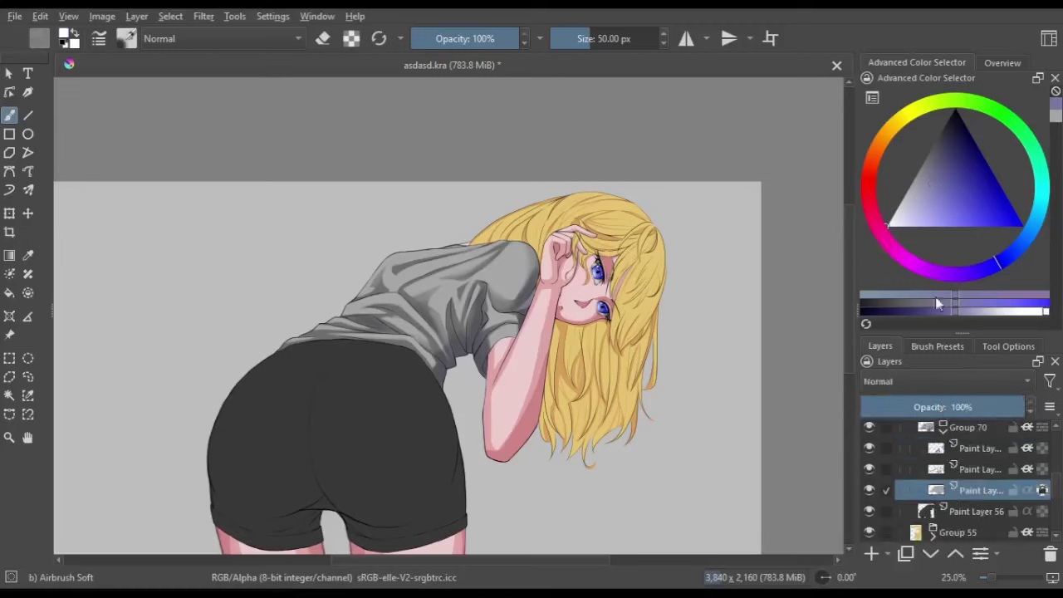
click(888, 225)
drag(465, 249, 299, 336)
mouse_move(372, 241)
mouse_down()
mouse_move(499, 249)
mouse_move(524, 266)
mouse_move(373, 282)
mouse_up()
drag(474, 282, 391, 341)
drag(523, 274, 494, 333)
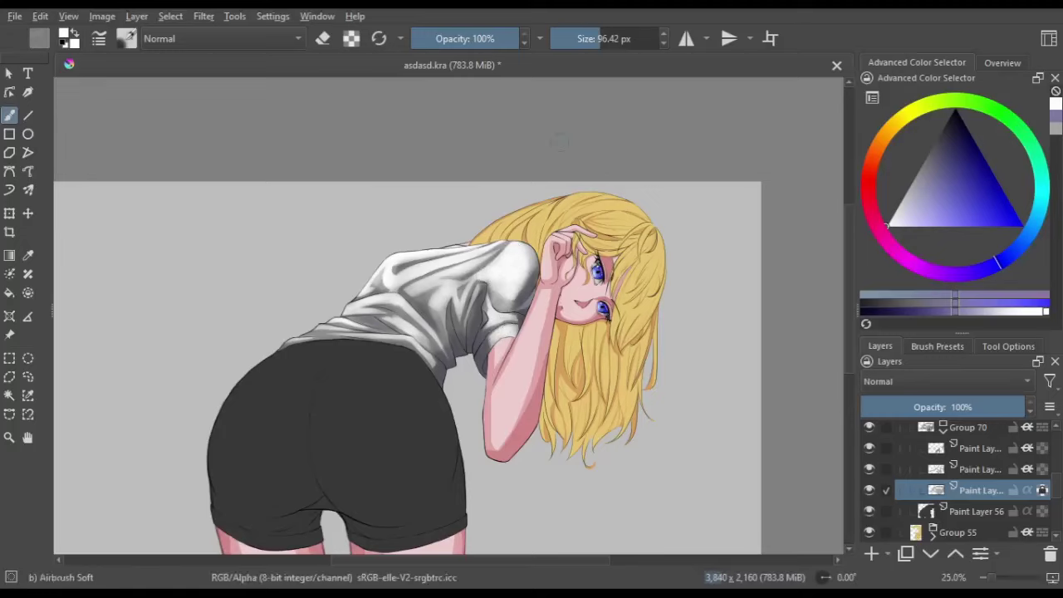
drag(473, 274, 399, 332)
Outline the shirt with a freehand selection and put its layer into a new group
click(27, 376)
drag(207, 367, 238, 356)
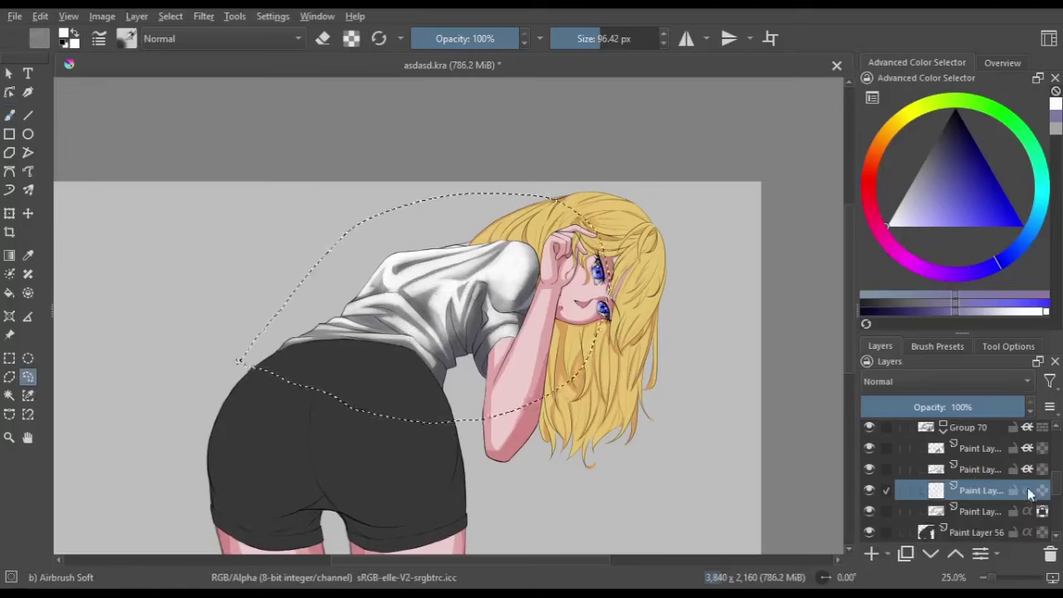
key(b)
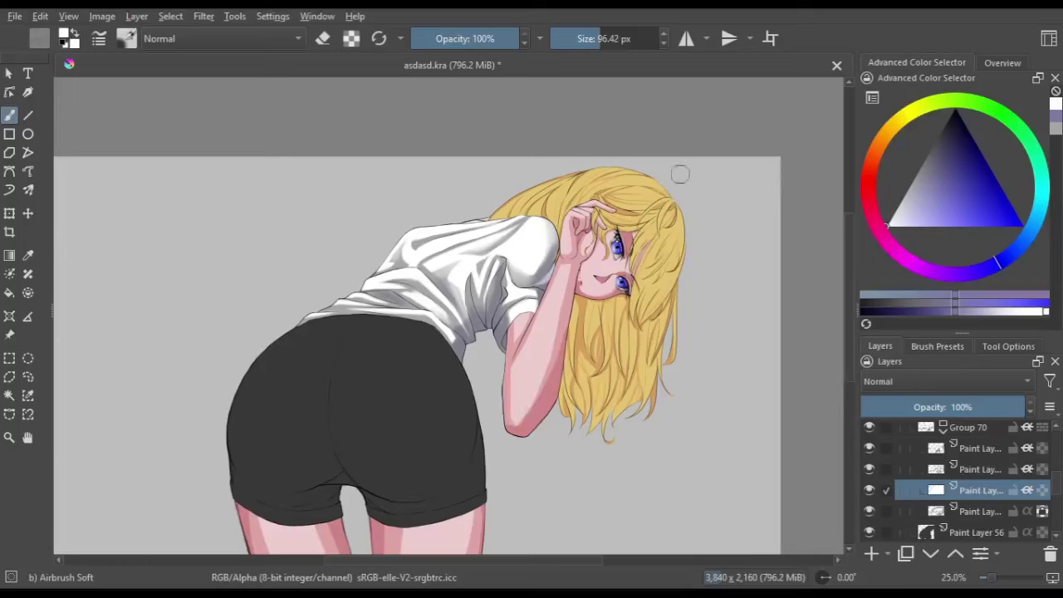
key(ctrl+g)
Paint blue strokes onto the shorts with a hard-edged basic brush
click(937, 345)
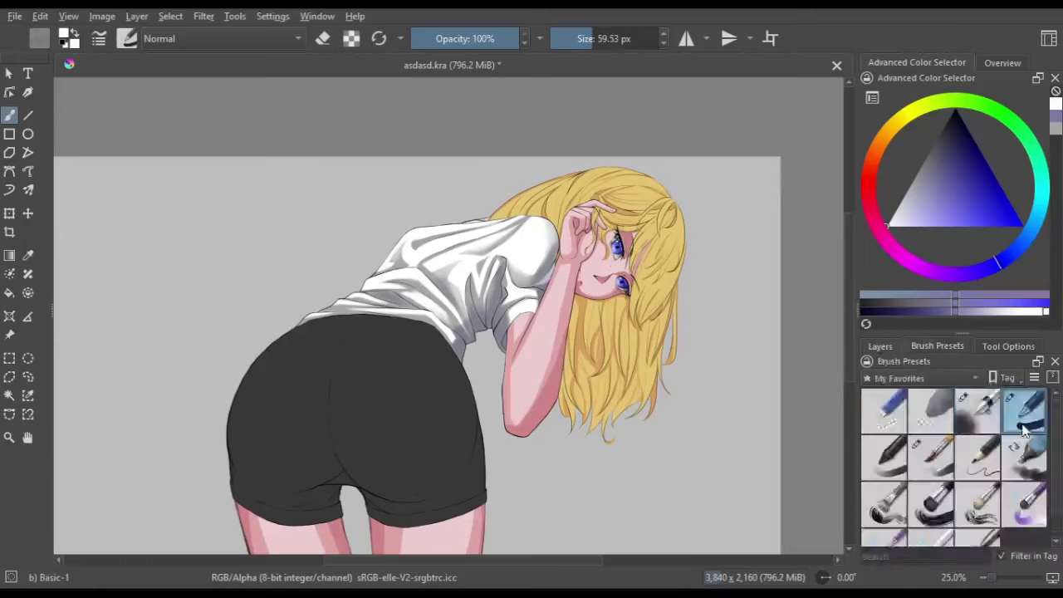
click(880, 346)
click(966, 197)
mouse_move(229, 370)
mouse_down()
mouse_move(336, 319)
mouse_move(303, 350)
mouse_up()
scroll(307, 310, up, 4)
mouse_move(230, 322)
mouse_down()
mouse_move(423, 335)
mouse_move(570, 368)
mouse_up()
scroll(311, 394, down, 2)
scroll(312, 394, down, 1)
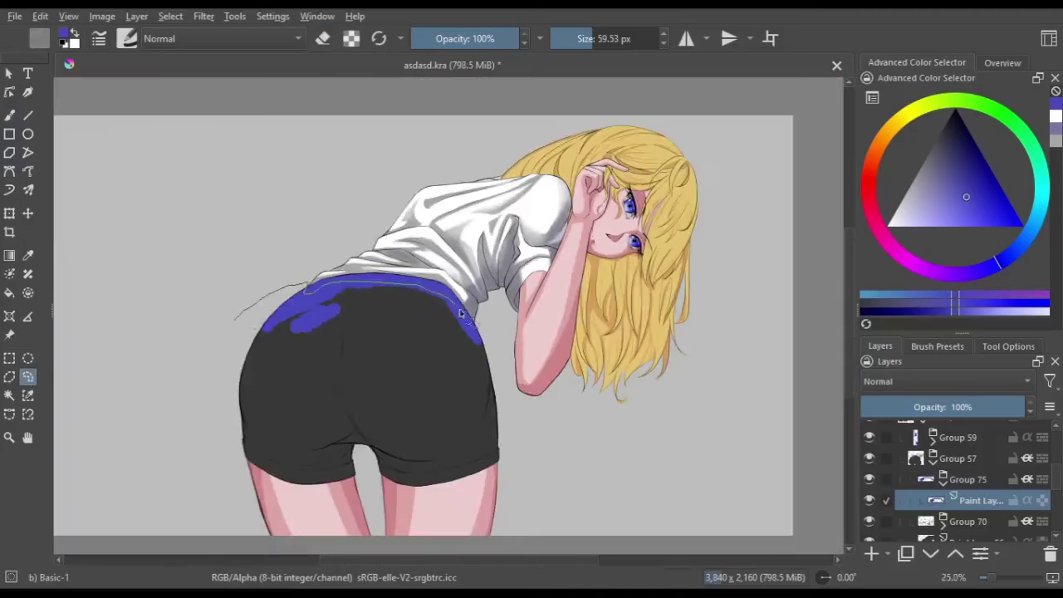
Freehand-select the shorts and fill them with blue
drag(307, 287, 241, 315)
key(f)
click(411, 353)
key(ctrl+shift+a)
key(b)
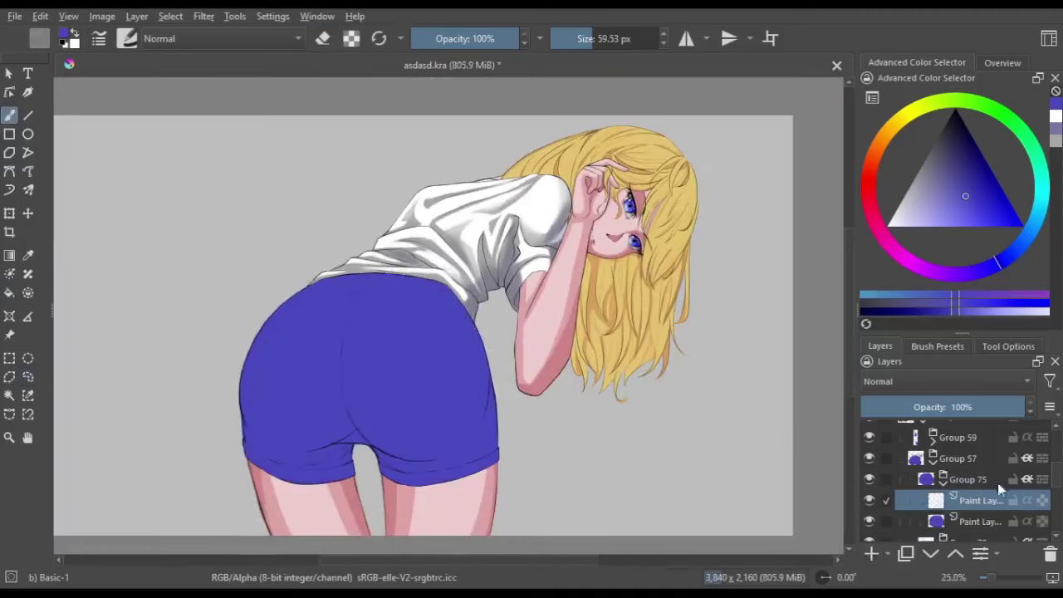
Add a Multiply layer and paint darker blue shading along the shorts' lower edge
key(Insert)
key(alt+shift+m)
mouse_move(249, 365)
mouse_down()
mouse_move(261, 439)
mouse_move(318, 436)
mouse_move(399, 473)
mouse_move(495, 428)
mouse_move(470, 307)
mouse_up()
mouse_move(490, 390)
mouse_down()
mouse_move(345, 416)
mouse_move(357, 332)
mouse_move(399, 416)
mouse_up()
Erase and blend the dark shading on the lower shorts with a larger soft airbrush
key(e)
drag(453, 307, 477, 416)
key(e)
mouse_move(353, 391)
mouse_down()
mouse_move(369, 359)
mouse_move(470, 404)
mouse_up()
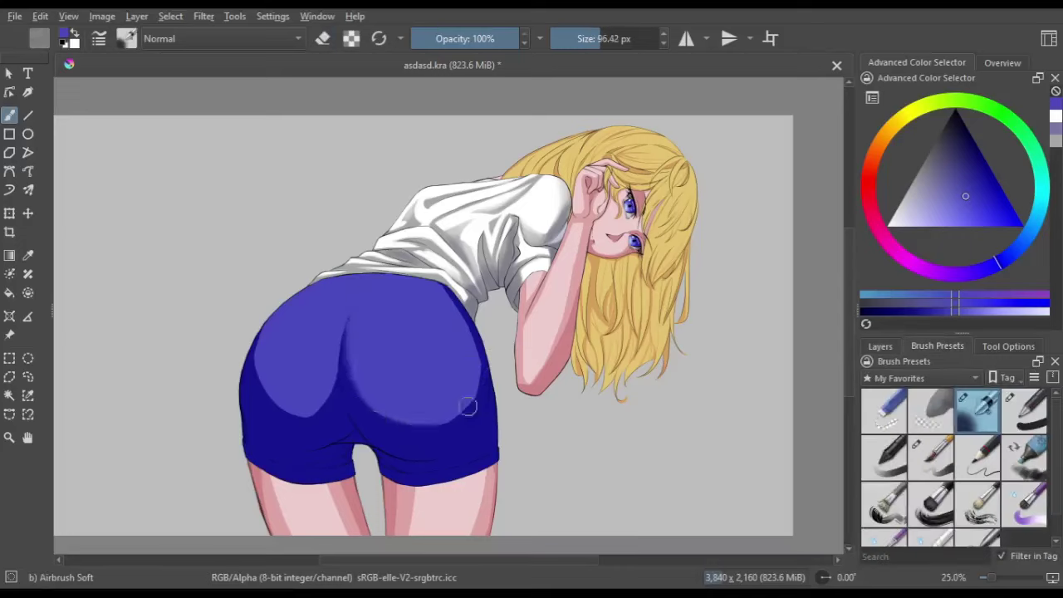
key(])
mouse_move(394, 373)
mouse_down()
mouse_move(374, 422)
mouse_move(429, 426)
mouse_move(482, 404)
mouse_up()
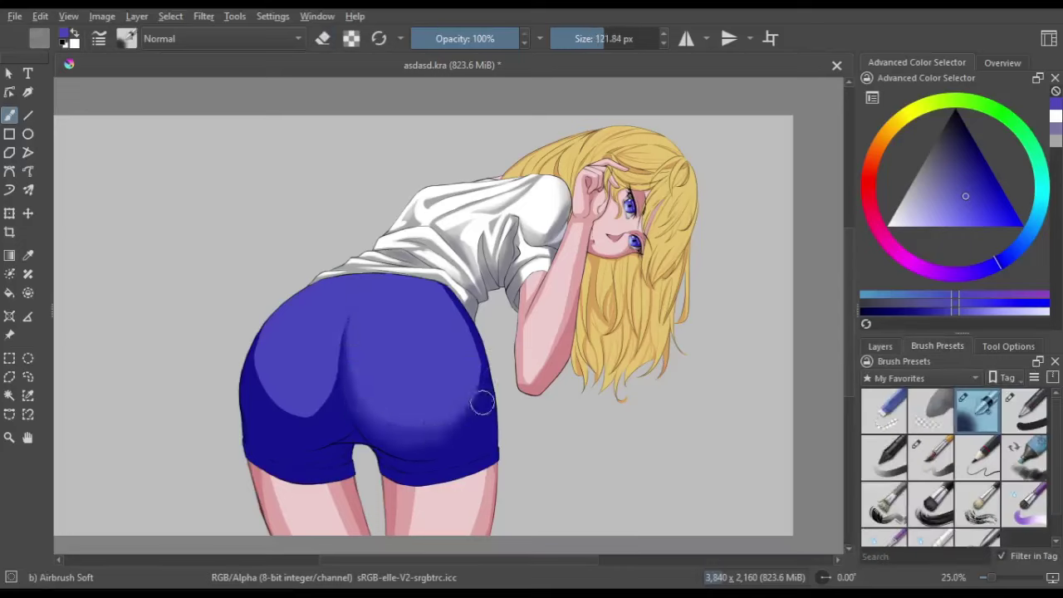
Lightly erase the shorts shading and darken their top edge below the shirt
key(m)
drag(631, 353, 640, 399)
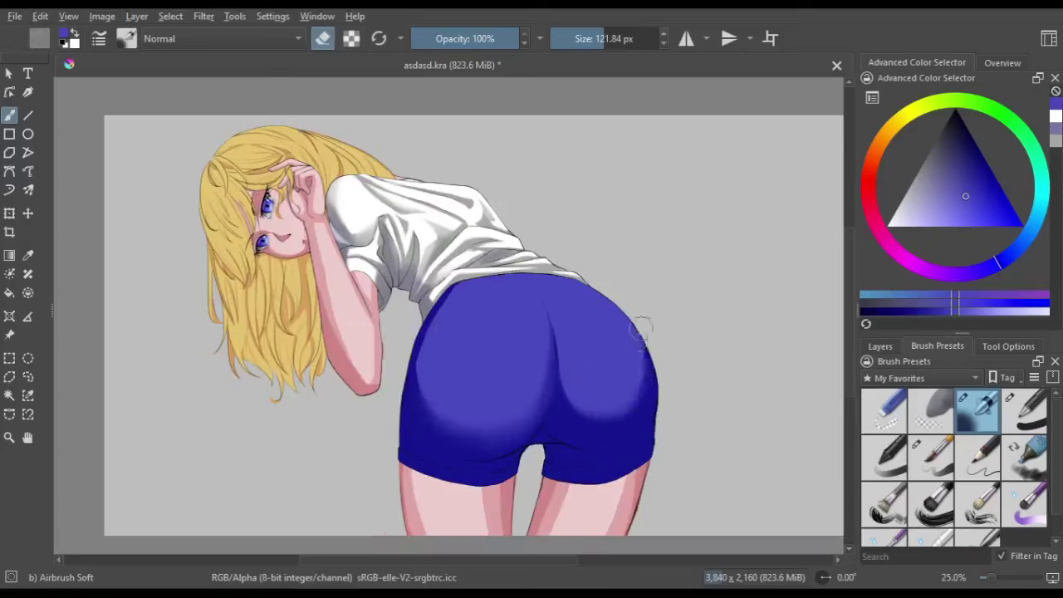
key(m)
key(bracketleft)
drag(356, 308, 274, 415)
key(e)
key(bracketleft)
key(bracketleft)
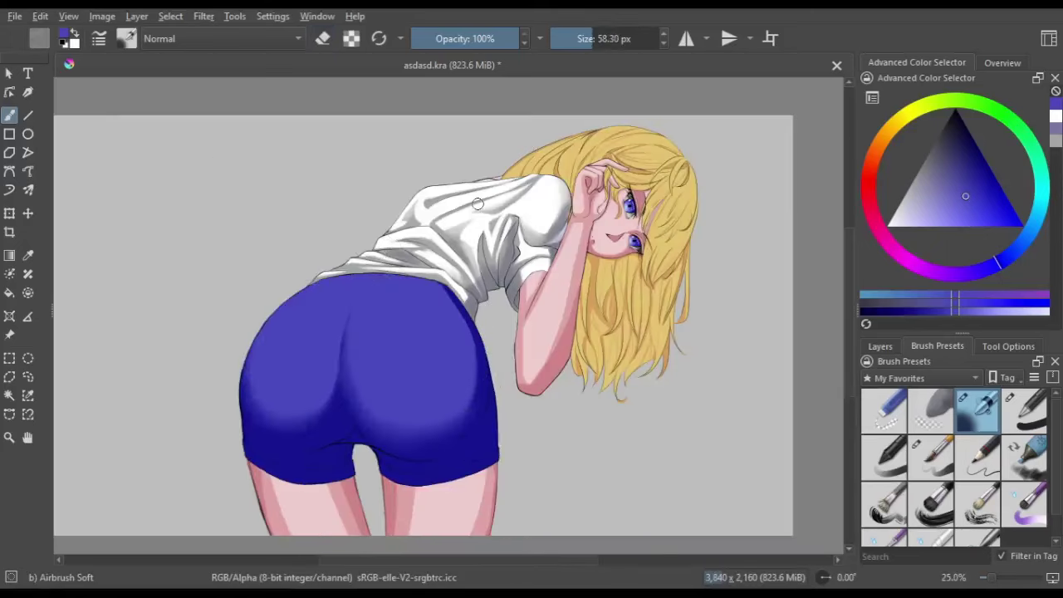
mouse_move(402, 285)
mouse_down()
mouse_move(343, 283)
mouse_move(390, 278)
mouse_up()
Airbrush a dark patch on the shorts, then soften the dark streaks with a larger eraser
key(e)
key(e)
key(e)
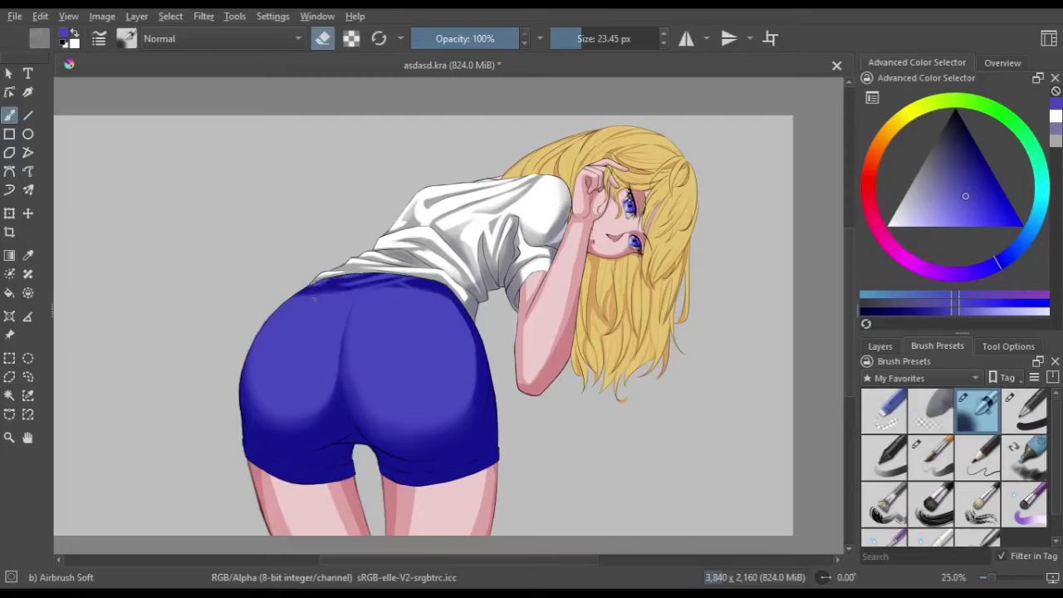
key(e)
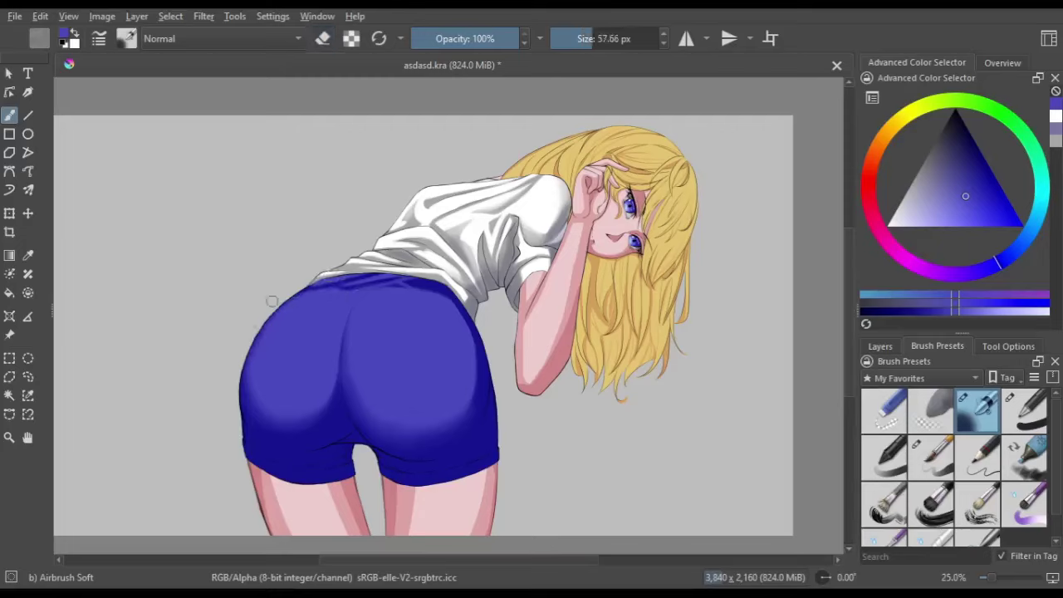
mouse_move(329, 355)
mouse_down()
mouse_move(349, 376)
mouse_move(340, 391)
mouse_move(338, 345)
mouse_up()
key(e)
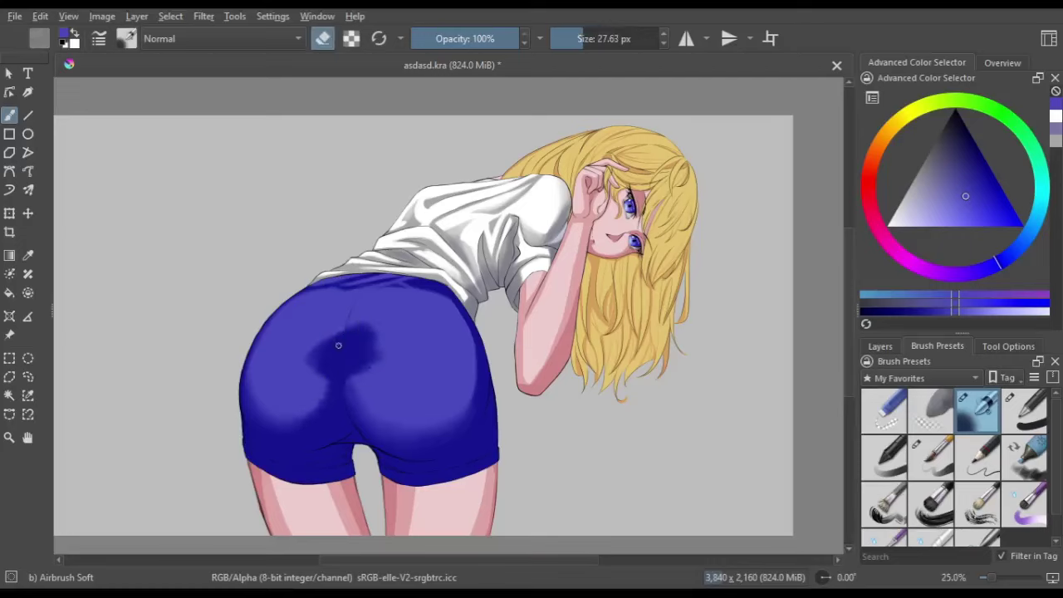
key(bracketright)
key(m)
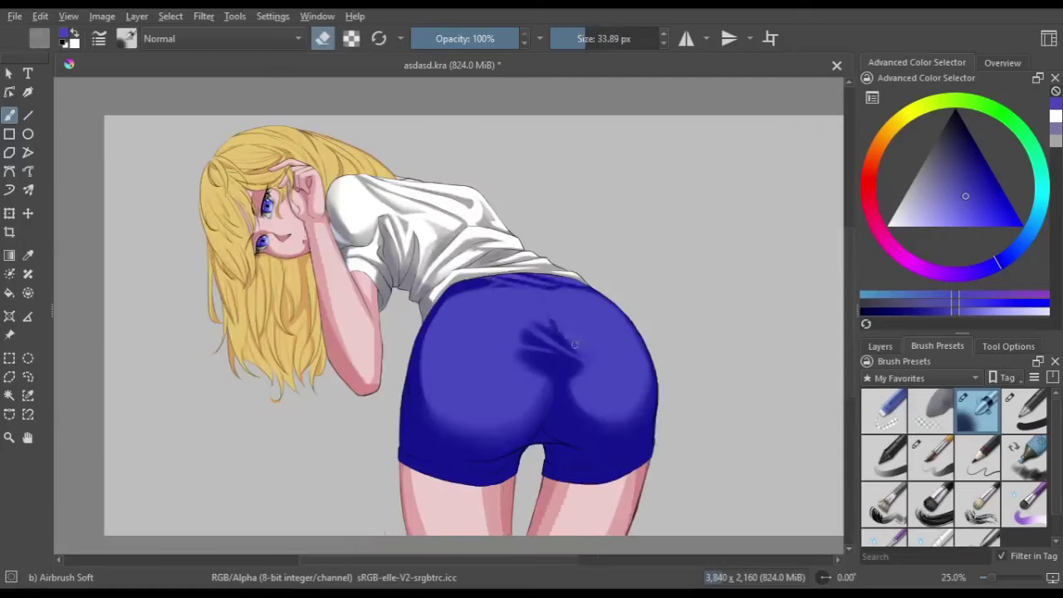
key(bracketright)
key(m)
key(bracketright)
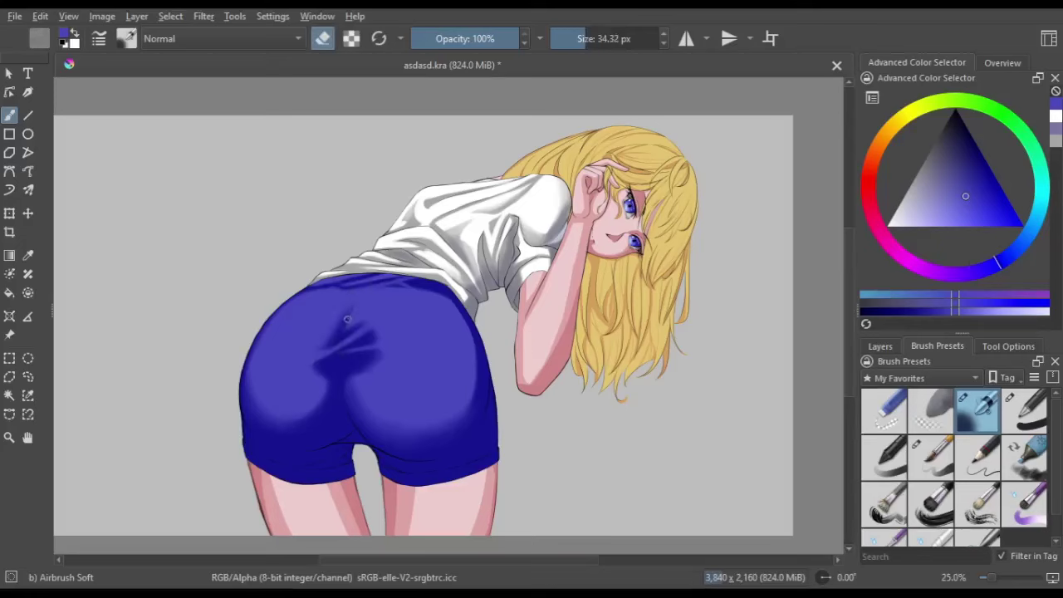
key(bracketright)
mouse_move(317, 366)
mouse_down()
mouse_move(332, 355)
mouse_move(363, 375)
mouse_up()
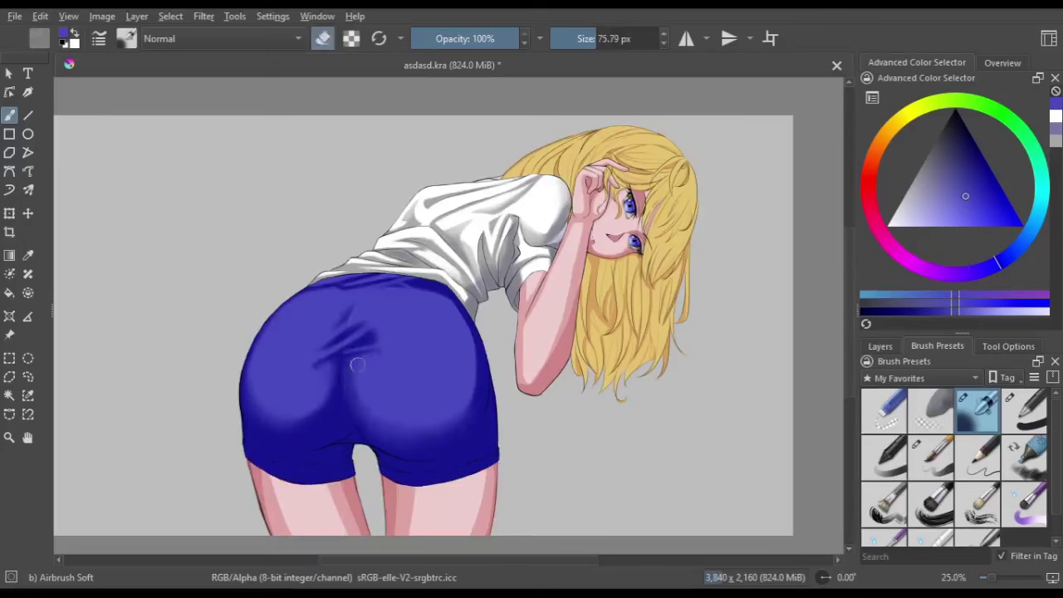
Darken the shading around the shorts' centre crease with a roughly 109 px airbrush
key(m)
key(m)
key(bracketleft)
key(bracketleft)
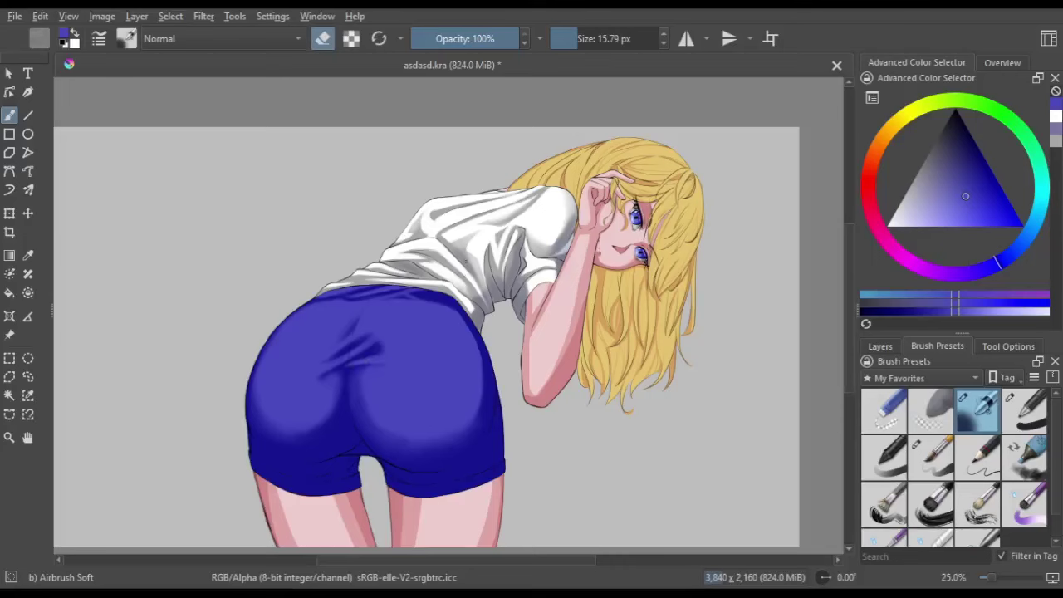
key(ctrl+bracketright)
key(ctrl+bracketright)
key(ctrl+bracketright)
key(5)
key(e)
key(ctrl+bracketright)
key(ctrl+bracketright)
key(ctrl+bracketright)
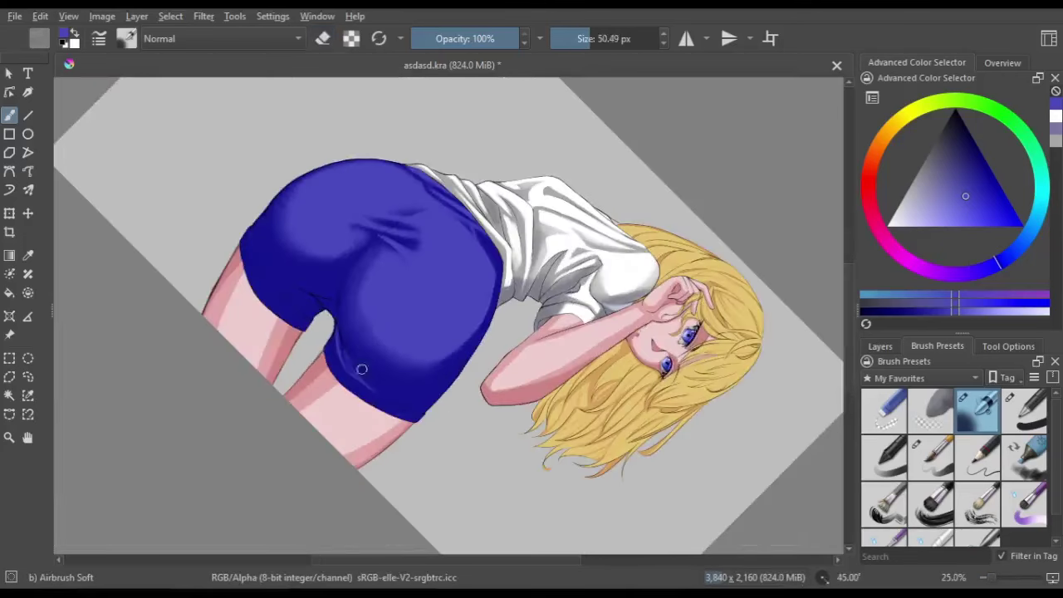
key(e)
key(5)
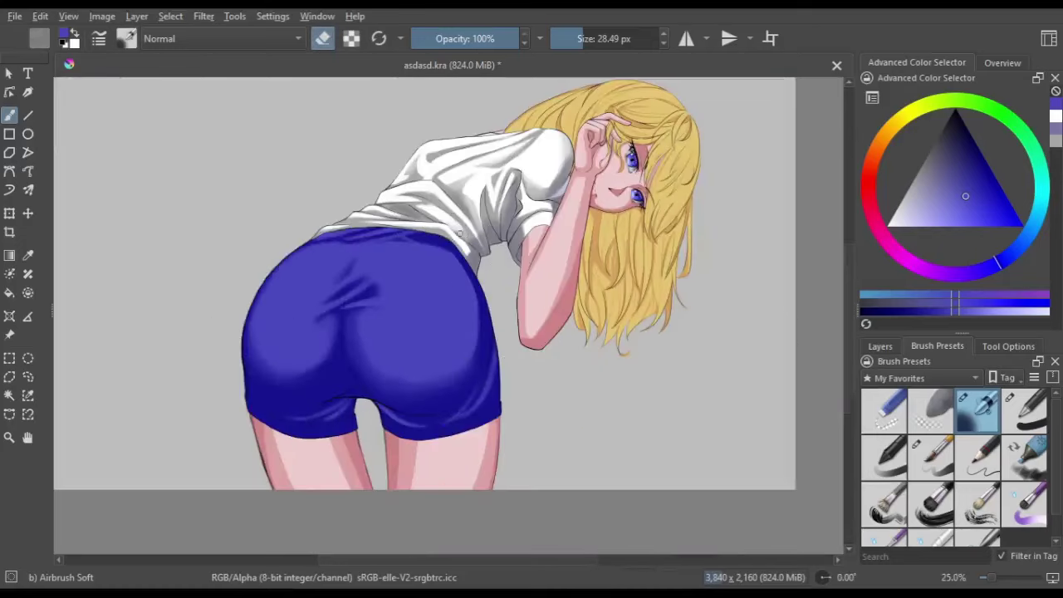
key(e)
key(bracketright)
key(bracketright)
key(bracketright)
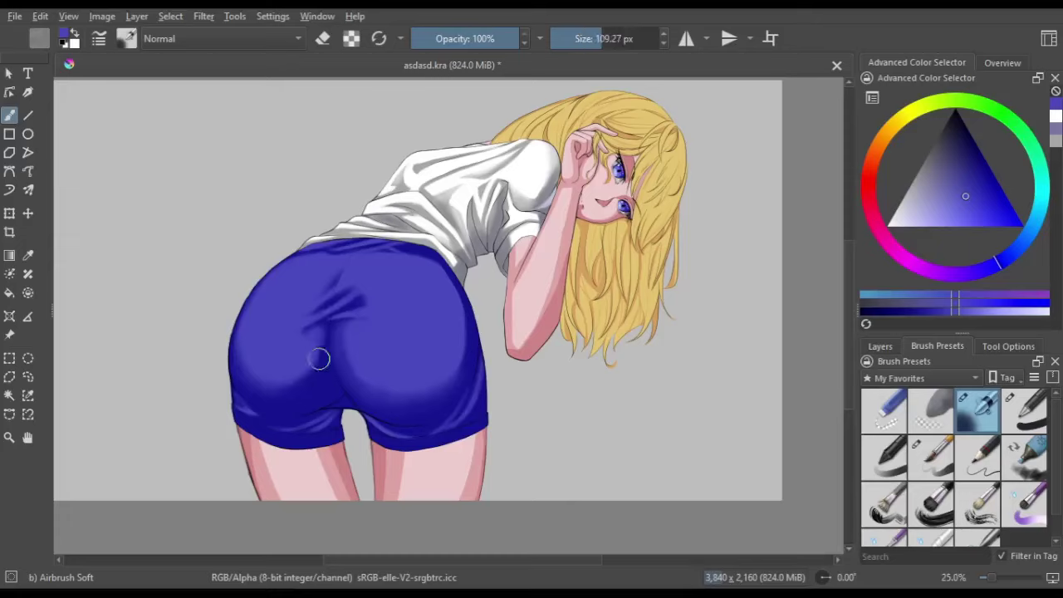
mouse_move(334, 340)
mouse_down()
mouse_move(399, 385)
mouse_move(451, 363)
mouse_move(387, 356)
mouse_move(369, 390)
mouse_up()
Pick a lighter blue and shrink the airbrush for highlight strokes
key(bracketright)
click(881, 345)
drag(898, 295, 883, 294)
key(bracketleft)
key(bracketleft)
key(bracketleft)
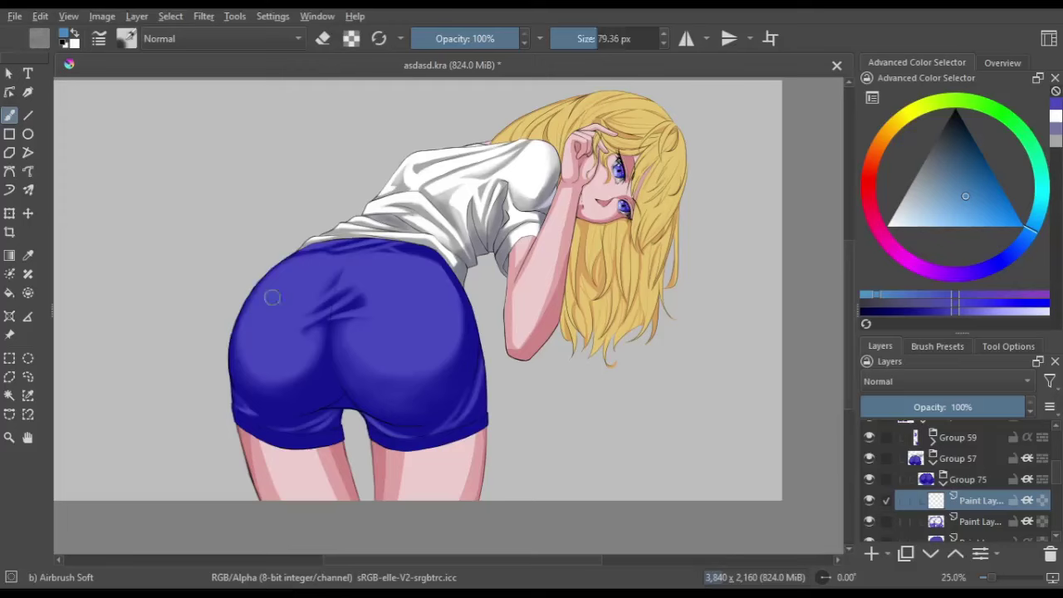
key(bracketleft)
key(bracketleft)
key(bracketleft)
key(e)
key(e)
key(m)
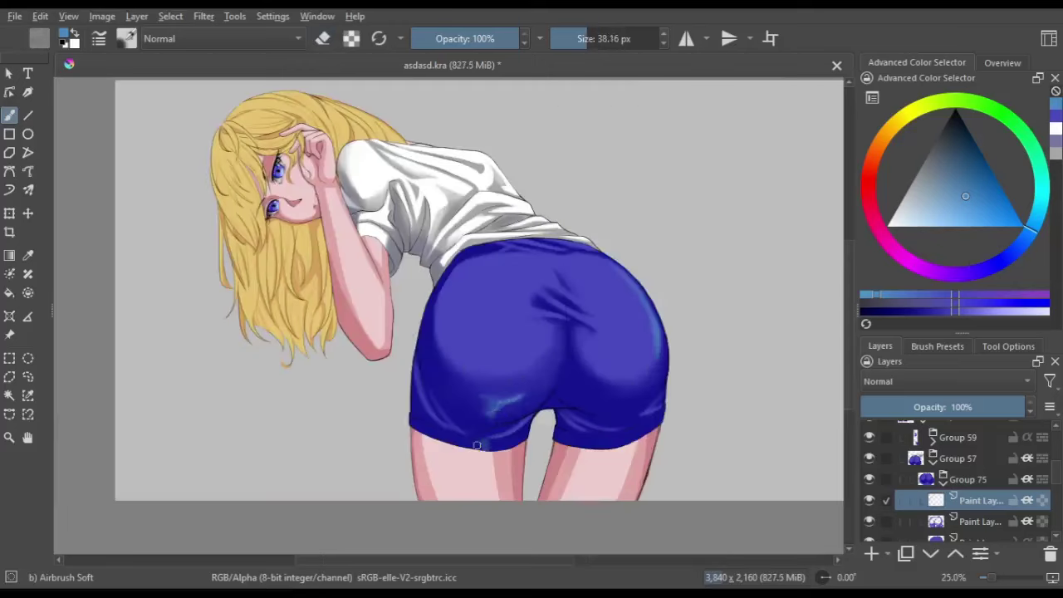
key(m)
Airbrush light-blue glossy highlights on the lower shorts and along their edge
mouse_move(394, 405)
mouse_down()
mouse_move(419, 424)
mouse_move(432, 407)
mouse_up()
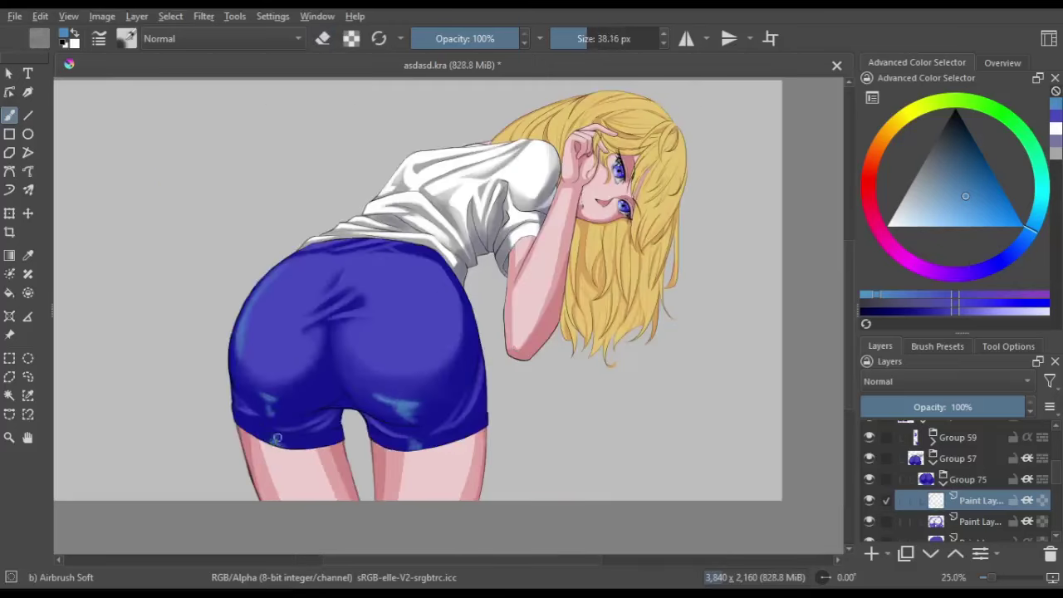
key(m)
key(m)
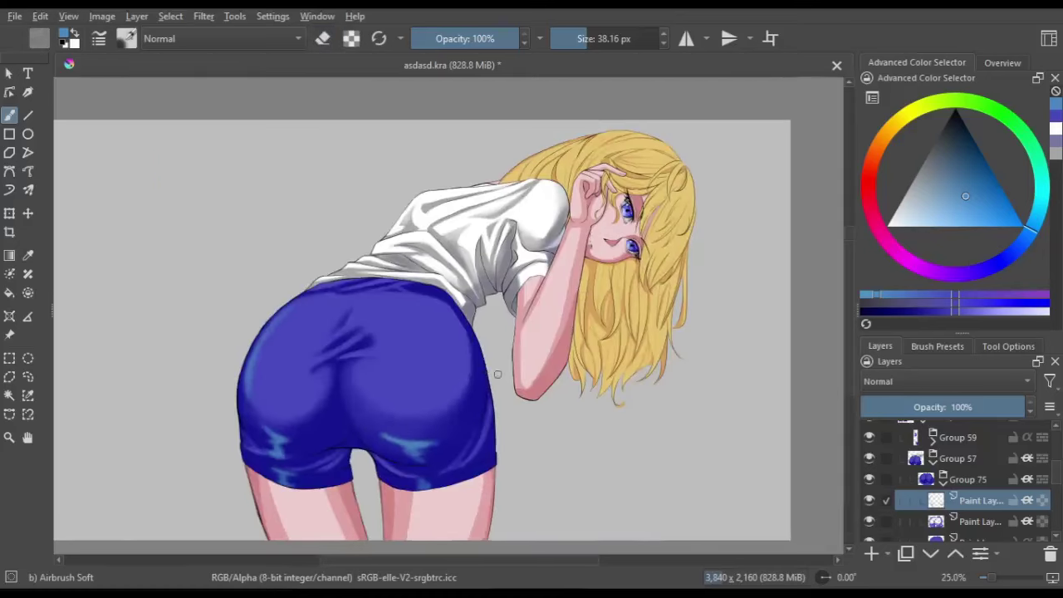
key(m)
drag(419, 339, 404, 457)
key(m)
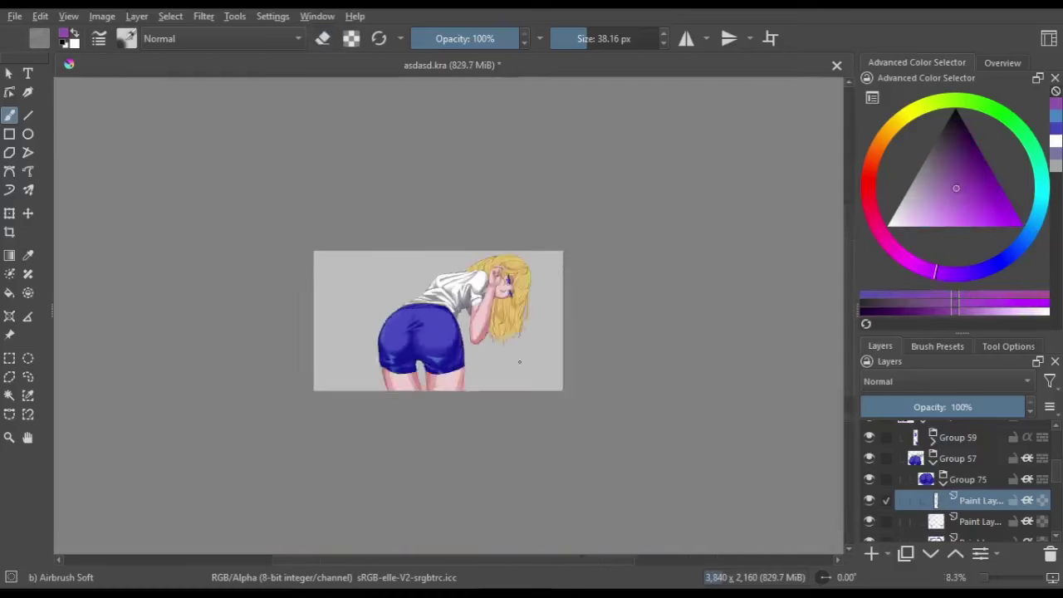
key(e)
key(Insert)
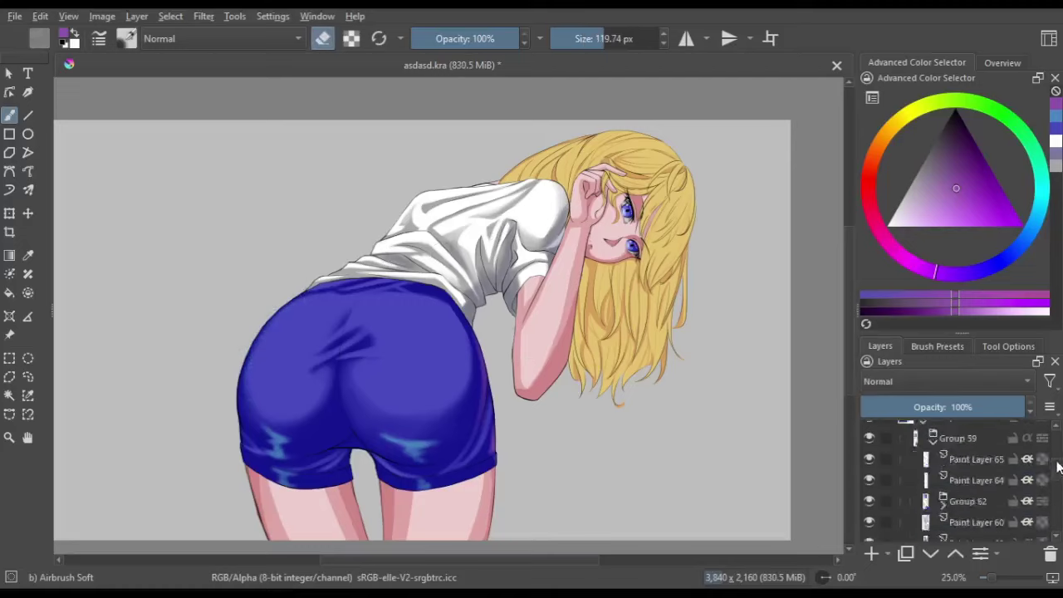
Add a new layer and airbrush pink skin shading on the thighs using sampled skin tones
key(Insert)
key(e)
mouse_move(336, 492)
mouse_down()
mouse_move(377, 284)
mouse_move(378, 336)
mouse_up()
key(e)
ctrl+click(455, 304)
drag(478, 289, 455, 306)
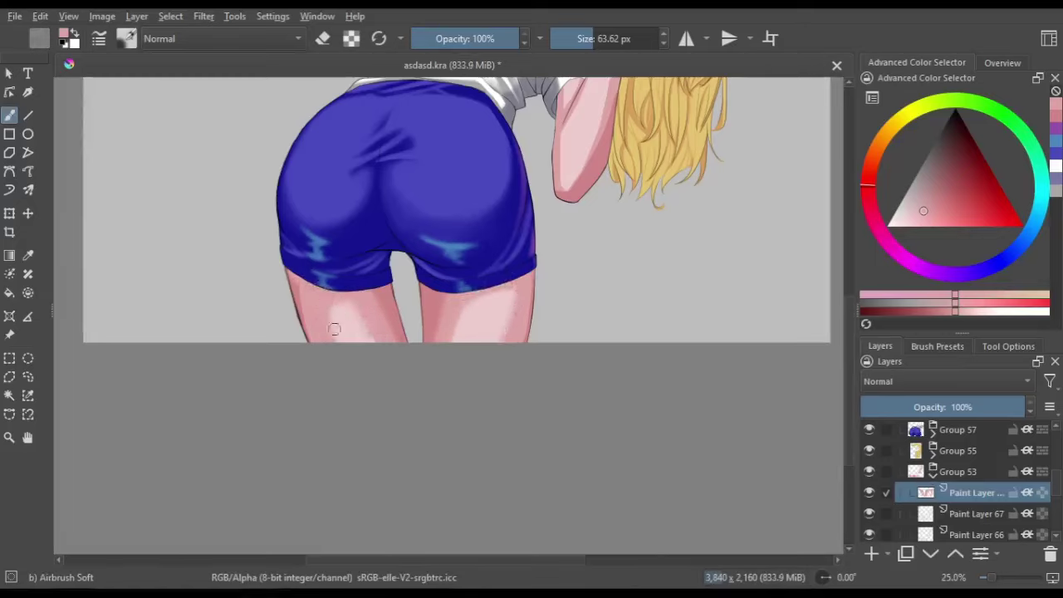
drag(309, 284, 299, 324)
ctrl+click(340, 285)
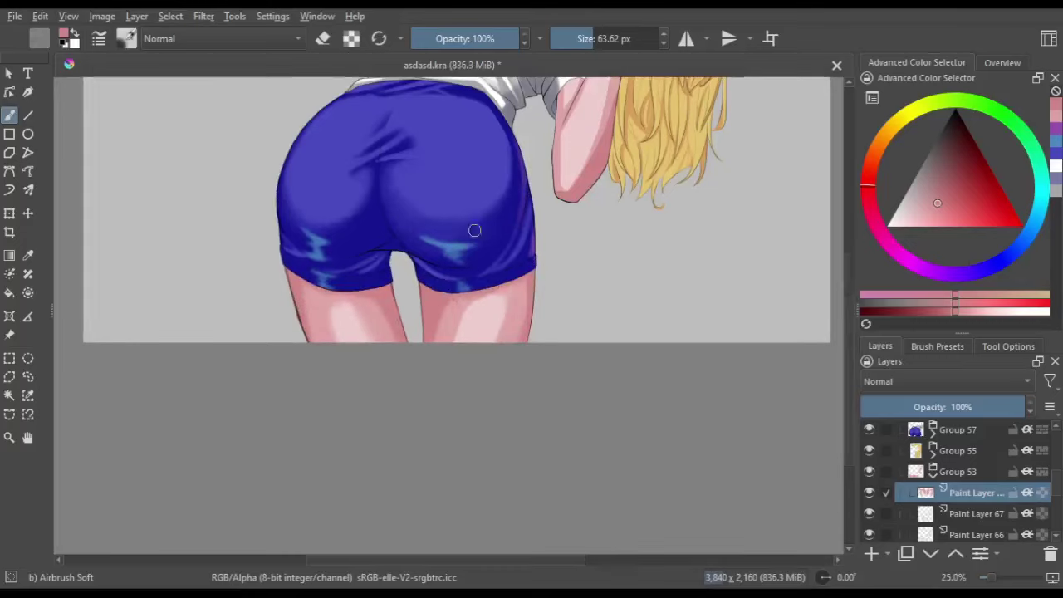
mouse_move(474, 332)
mouse_down()
mouse_move(375, 287)
mouse_move(312, 333)
mouse_up()
ctrl+click(611, 174)
drag(610, 174, 531, 174)
Airbrush pink shading onto the arm, darkening its shaded side
scroll(448, 316, up, 3)
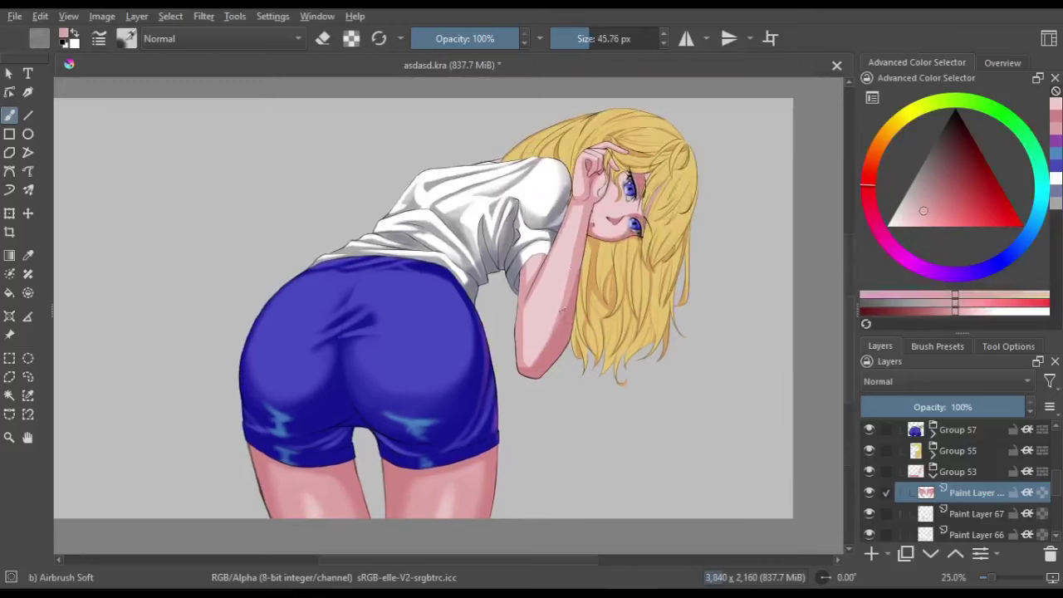
drag(557, 320, 531, 362)
ctrl+click(613, 356)
drag(612, 356, 598, 358)
key(m)
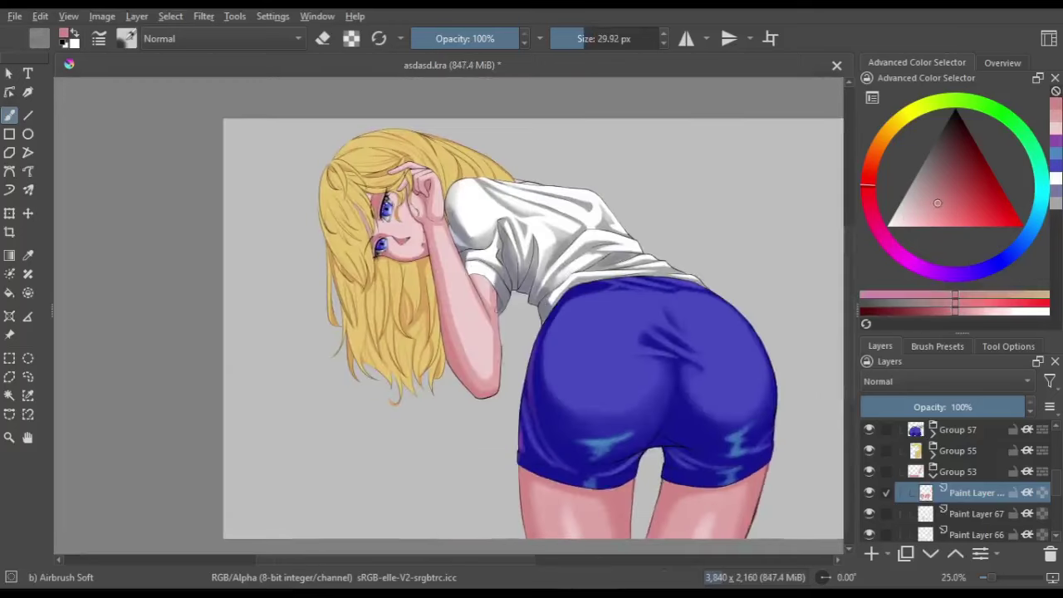
drag(486, 295, 498, 386)
key(m)
Airbrush soft pink shading on the face, then lower the shading layer's opacity to 48%
ctrl+click(456, 254)
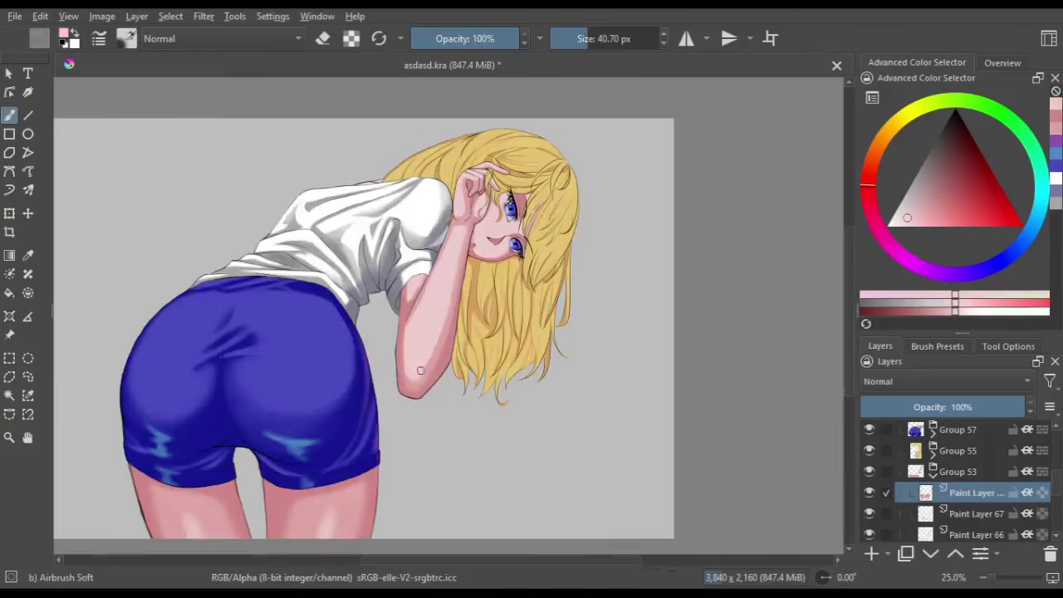
ctrl+click(490, 204)
scroll(490, 205, up, 2)
drag(478, 214, 453, 307)
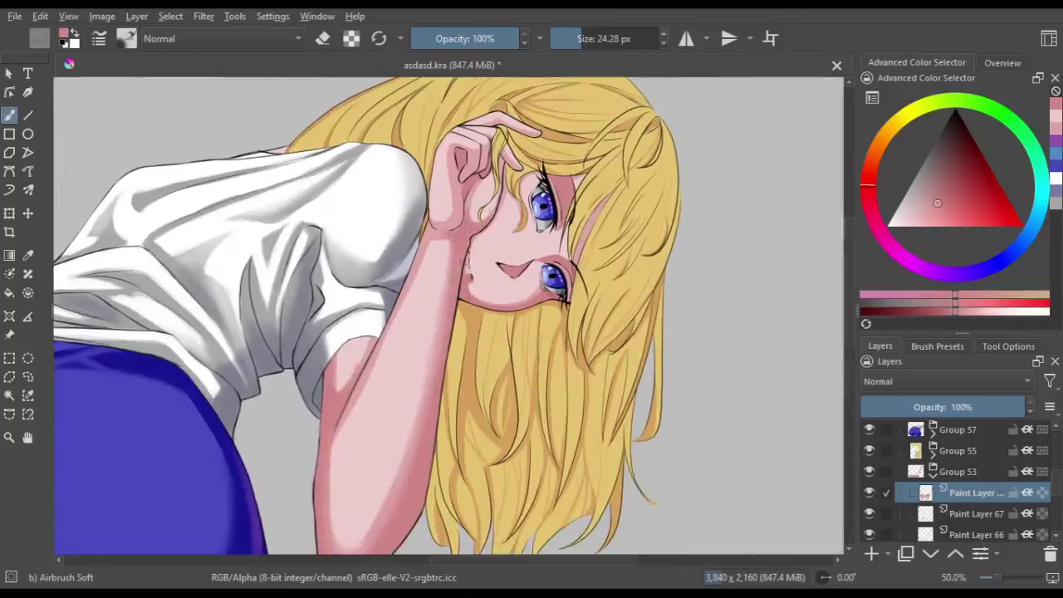
key(m)
key(m)
ctrl+click(535, 186)
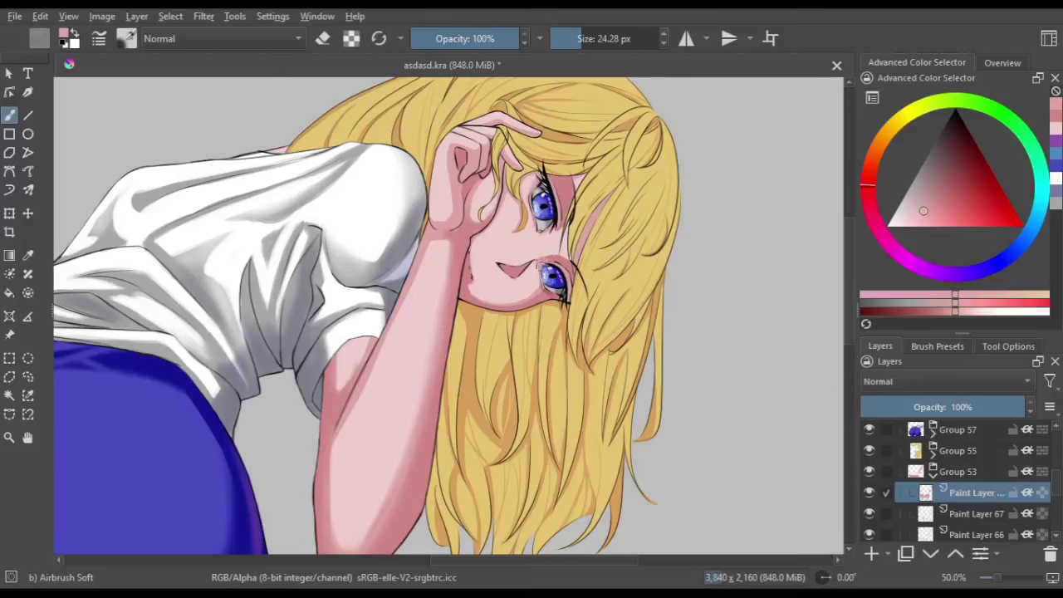
ctrl+click(547, 267)
scroll(449, 316, down, 2)
drag(1021, 407, 939, 407)
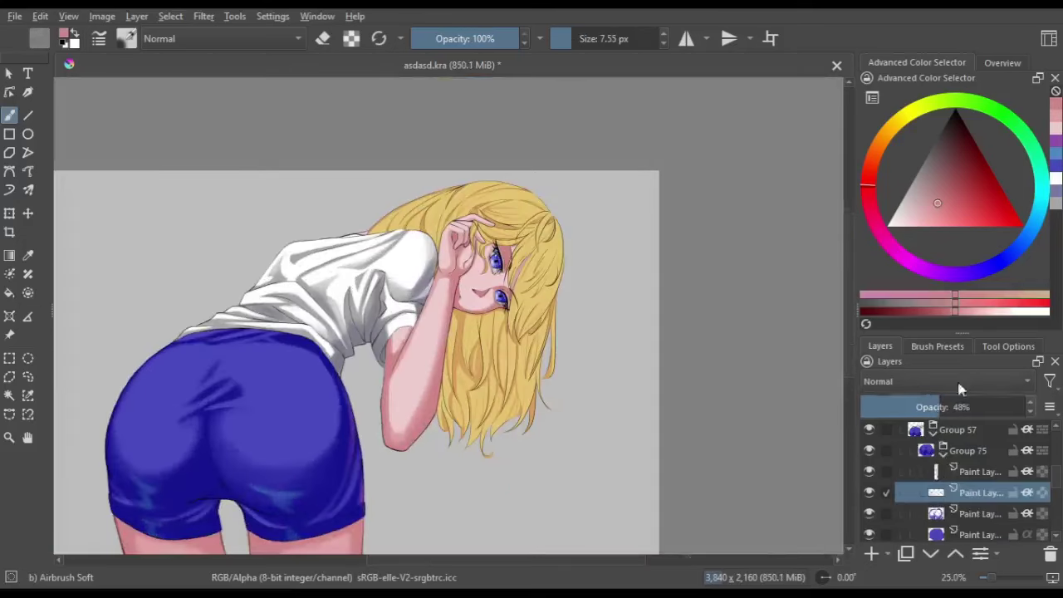
key(Page_Down)
key(Page_Down)
key(Page_Down)
key(Page_Down)
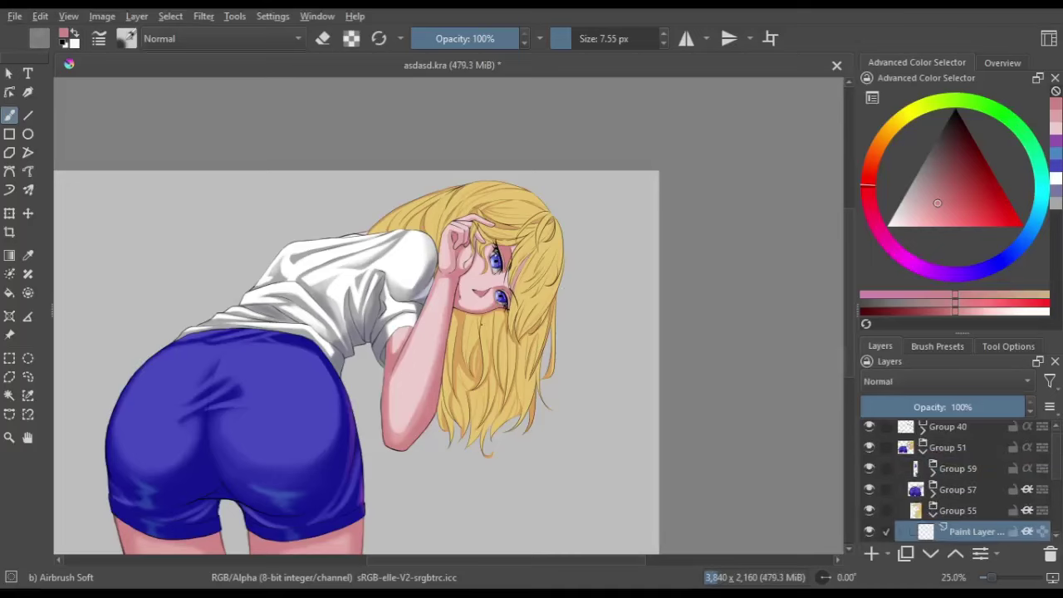
Tint the hair ends orange and shade the hair's right side darker with a ~37 px brush
drag(515, 299, 482, 415)
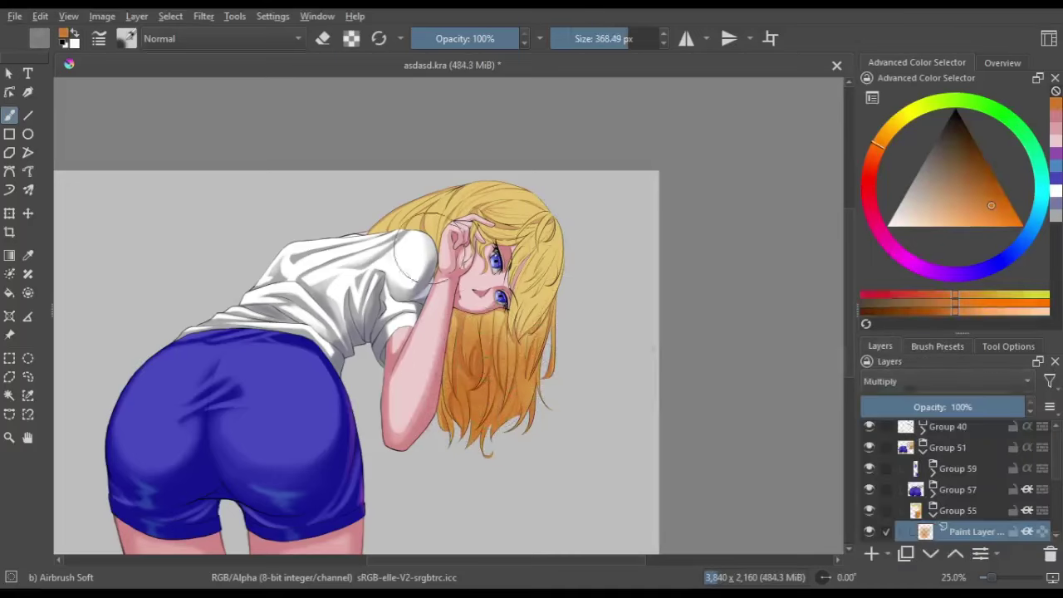
drag(416, 262, 499, 357)
key(m)
key(m)
key(plus)
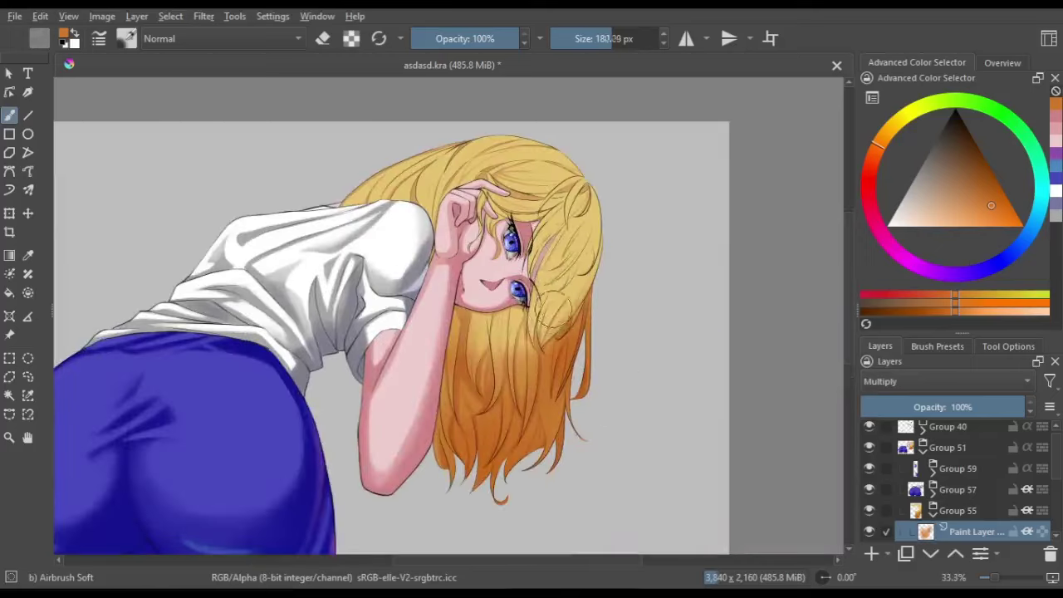
key(bracketleft)
key(bracketleft)
key(bracketleft)
mouse_move(554, 314)
mouse_down()
mouse_move(574, 281)
mouse_move(555, 332)
mouse_up()
Add darker orange strokes near the bangs and along the hair's left edge
key(e)
key(e)
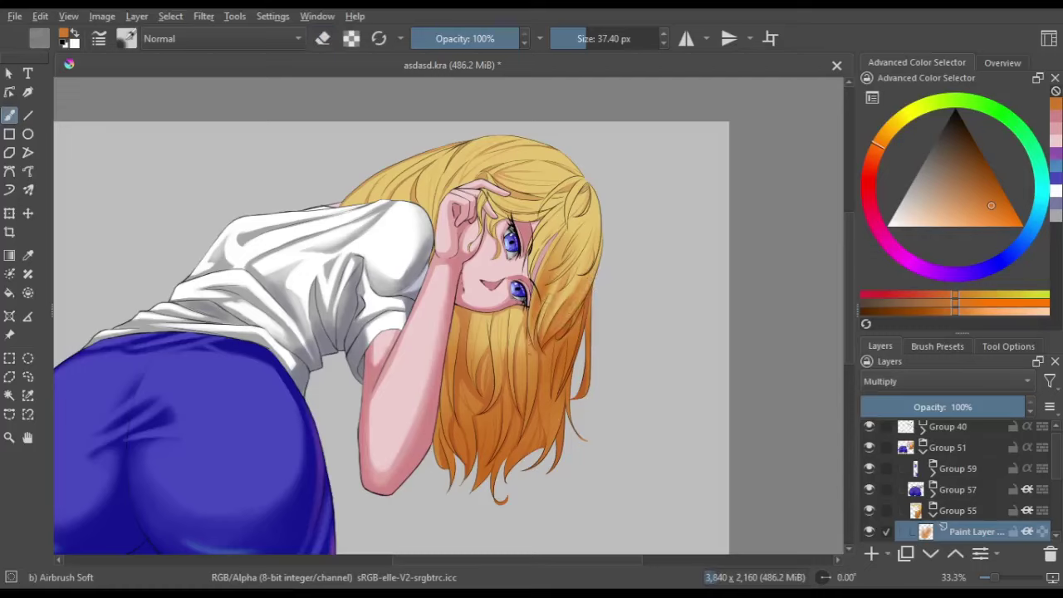
key(e)
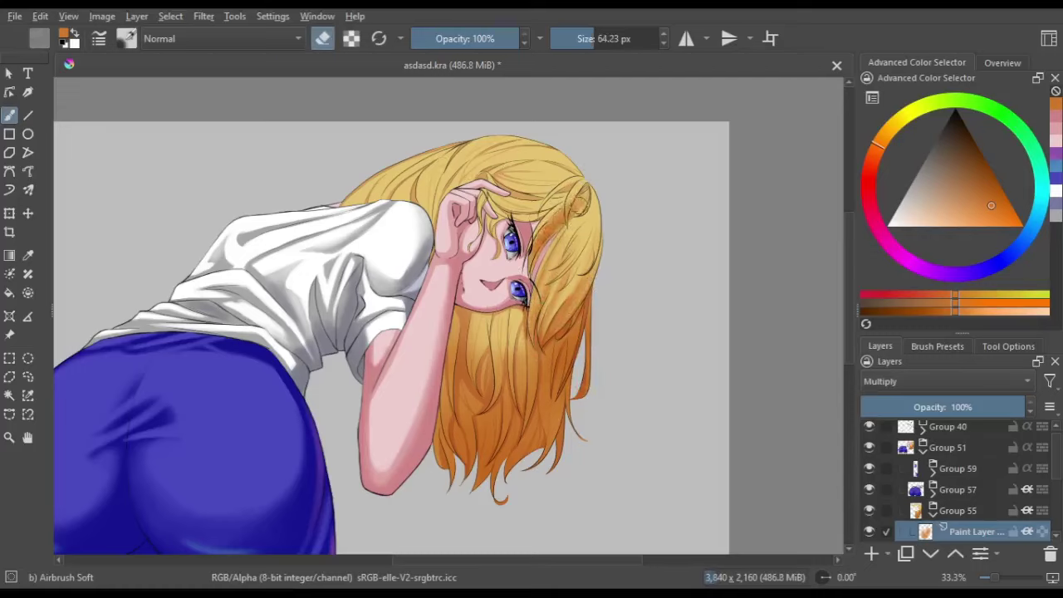
drag(603, 174, 612, 210)
key(e)
drag(532, 208, 507, 241)
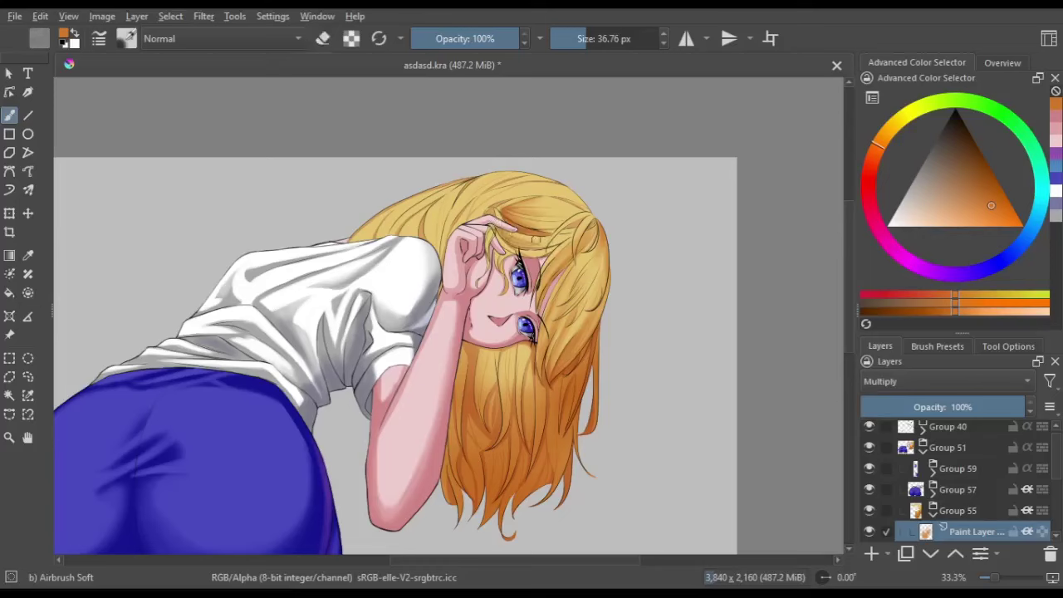
key(ctrl+[)
key(ctrl+[)
key(ctrl+[)
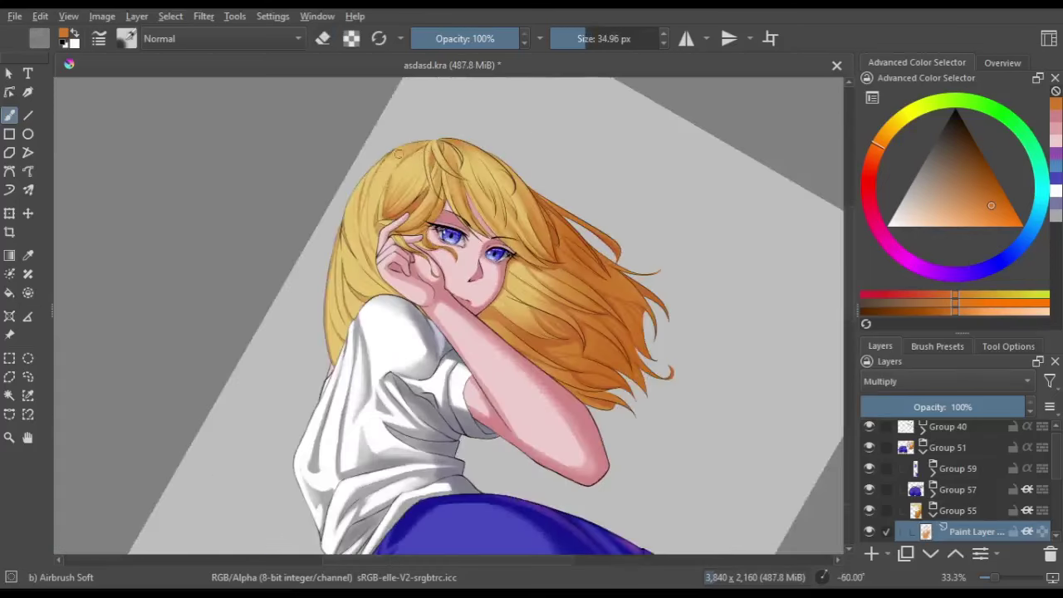
mouse_move(339, 247)
mouse_down()
mouse_move(337, 315)
mouse_move(357, 349)
mouse_up()
key(5)
key(minus)
key(minus)
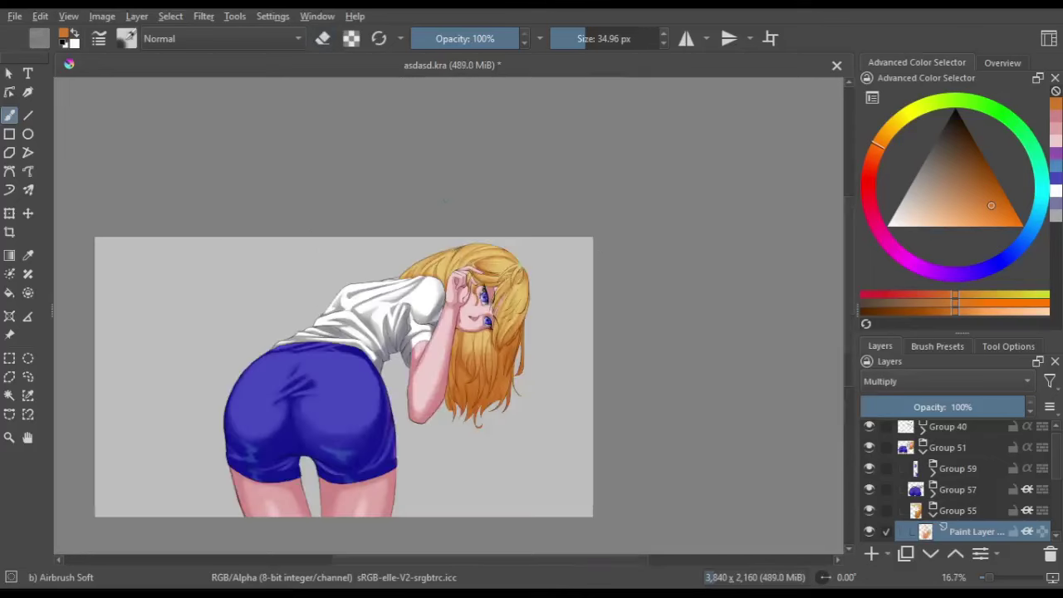
Switch to the Basic-5 hard brush and paint white highlights on the shirt under the arm
click(937, 346)
click(931, 457)
key(x)
scroll(430, 299, up, 3)
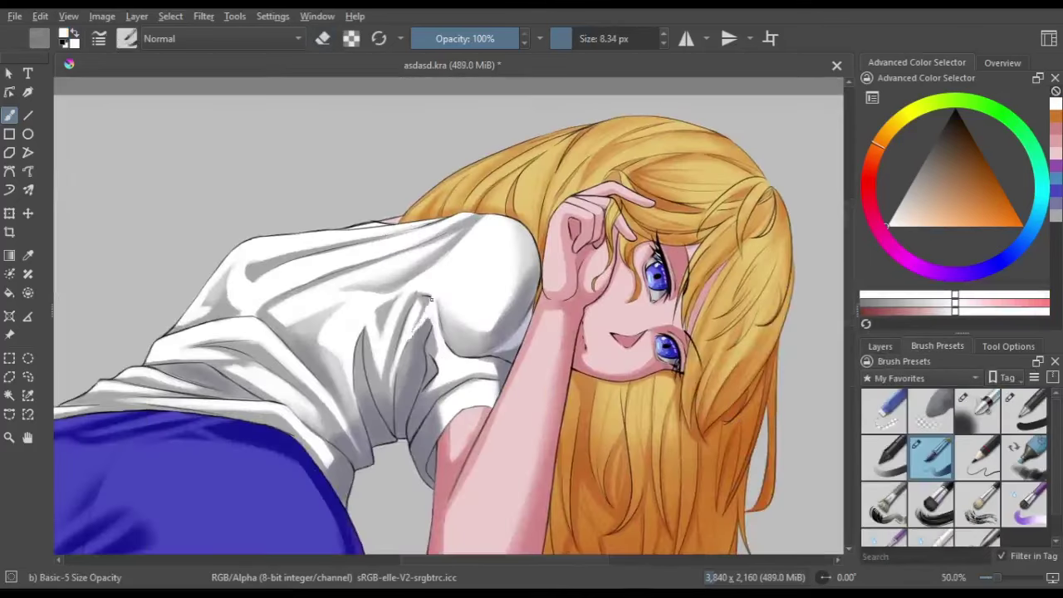
key(m)
key(m)
ctrl+click(428, 333)
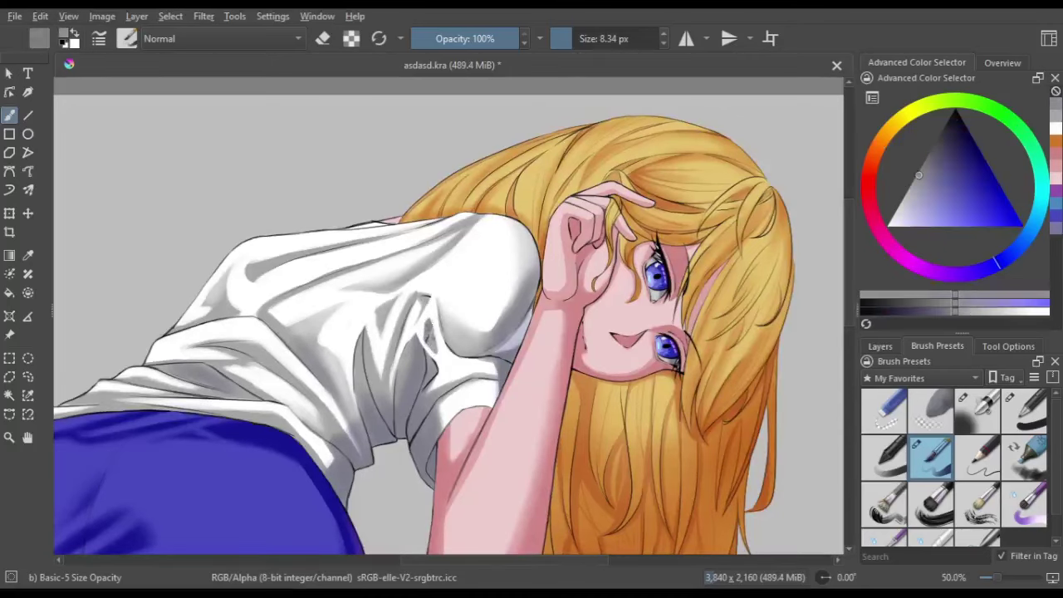
ctrl+click(402, 255)
ctrl+click(434, 339)
drag(418, 332, 428, 400)
key(m)
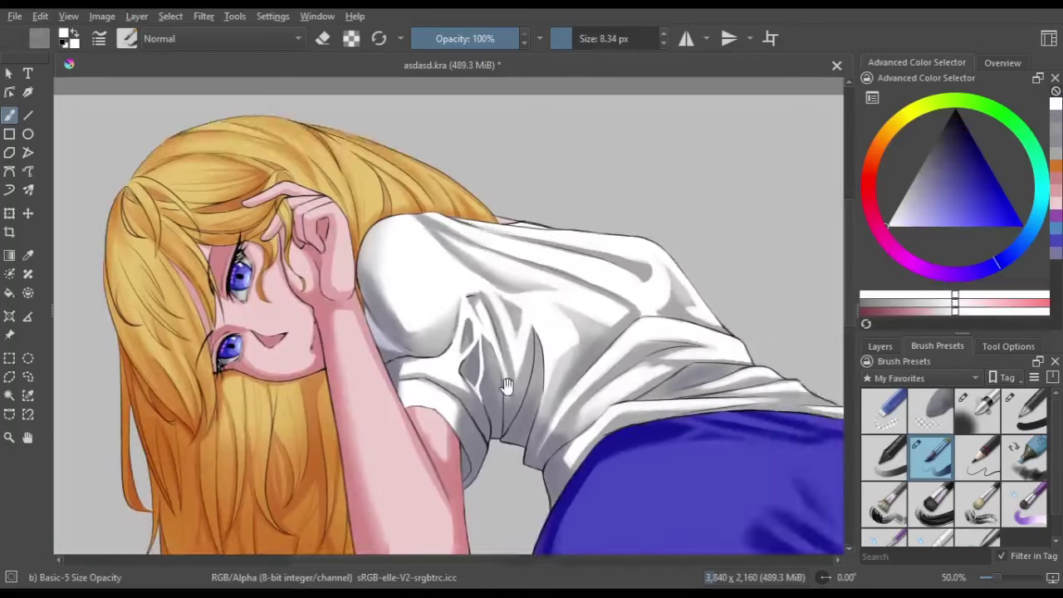
Paint dark grey fold strokes on the shirt side, then pick near-white for highlights
key(m)
drag(436, 264, 442, 284)
key(ctrl+z)
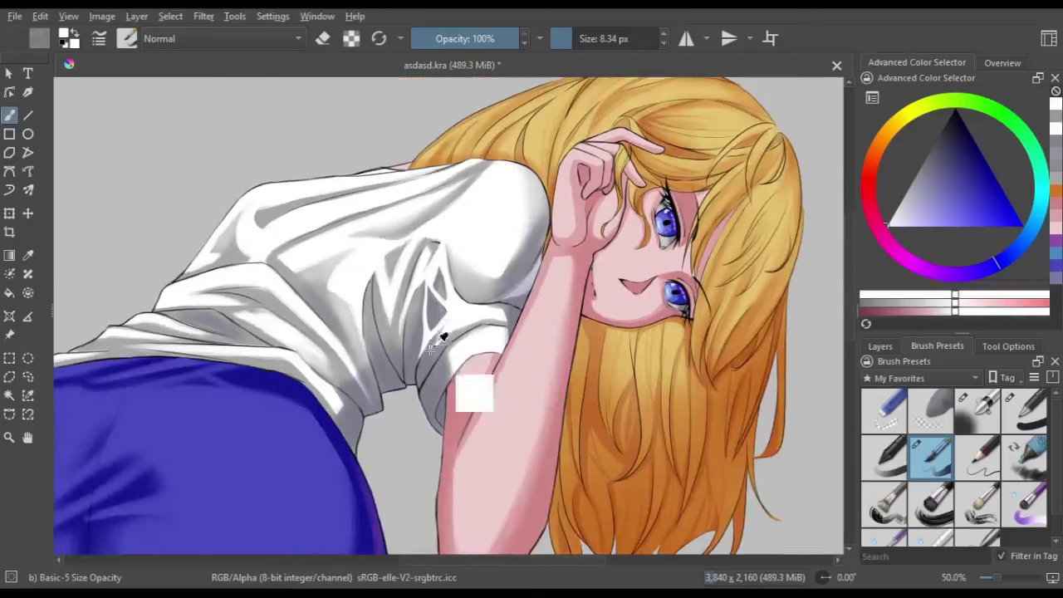
ctrl+click(474, 380)
key(m)
ctrl+click(424, 266)
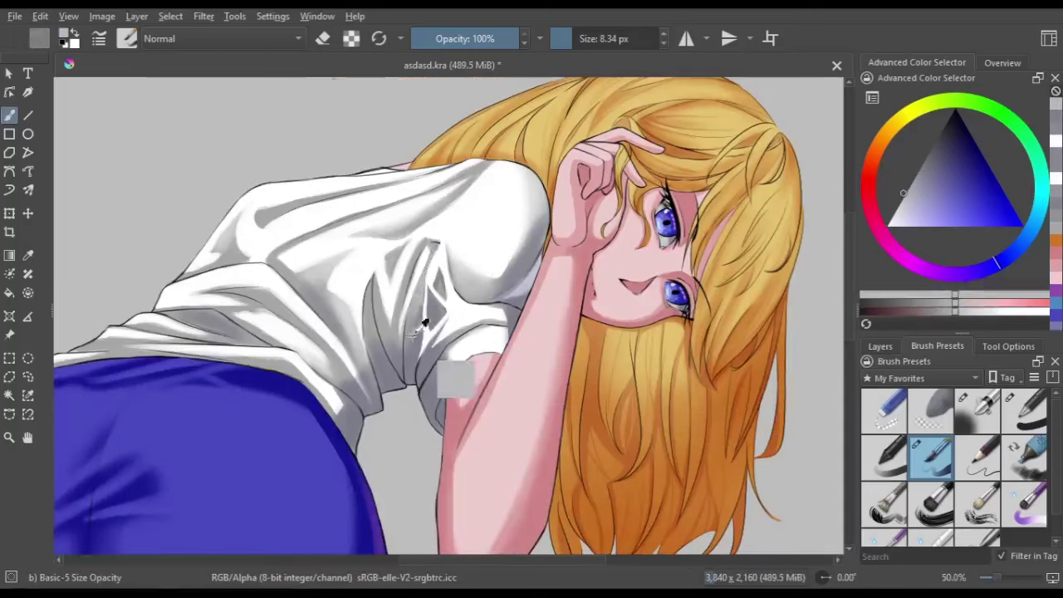
key(m)
drag(424, 248, 432, 283)
key(m)
key(m)
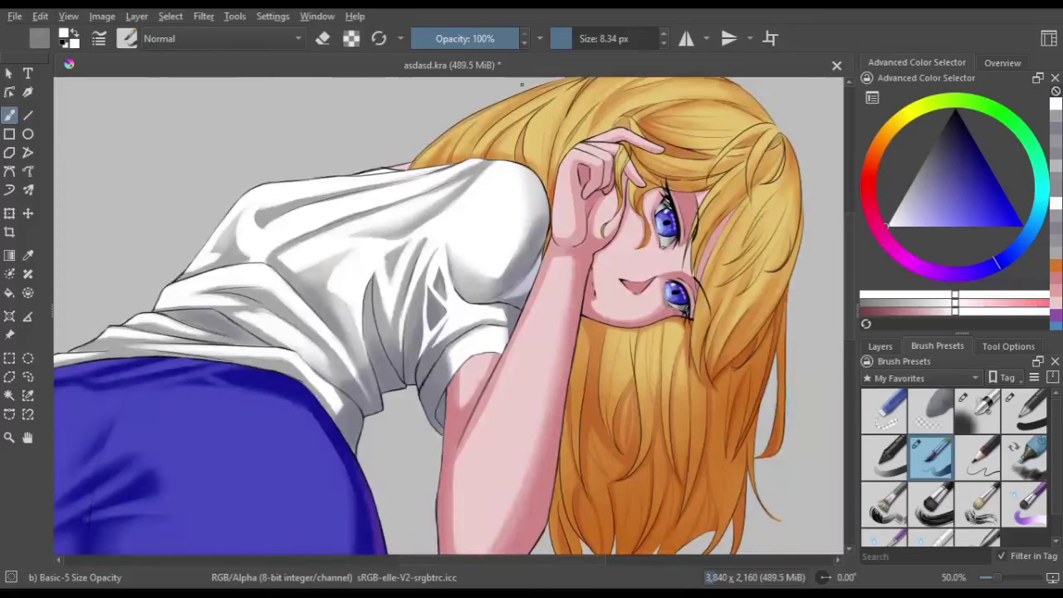
ctrl+click(419, 348)
ctrl+click(421, 353)
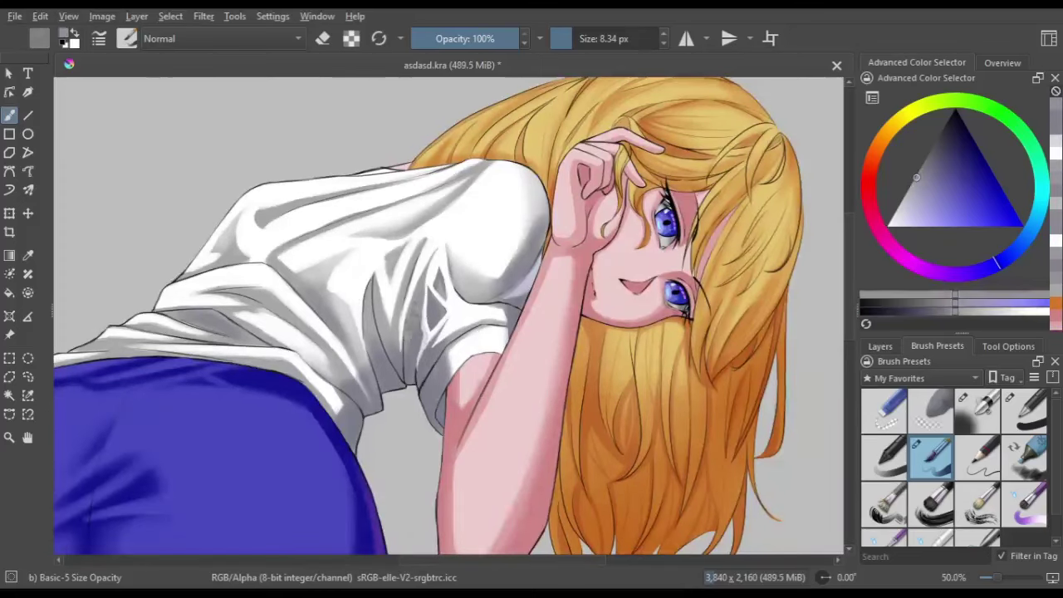
drag(436, 247, 428, 287)
key(m)
ctrl+click(468, 306)
key(m)
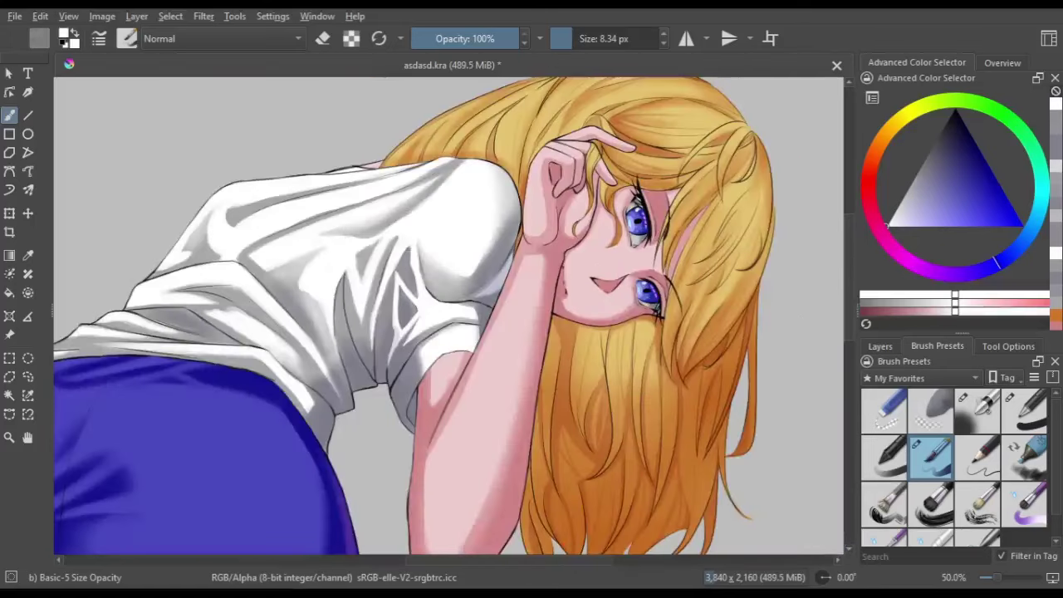
click(1003, 62)
key(slash)
key(slash)
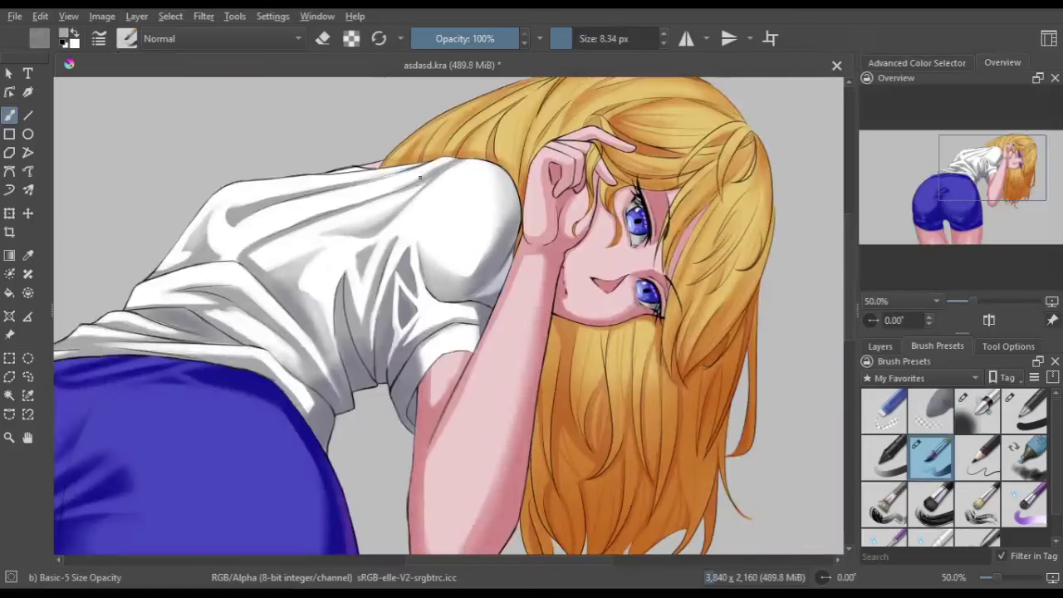
key(slash)
Airbrush soft grey shading over the shirt's shoulder and lighten its edge near the arm
key(m)
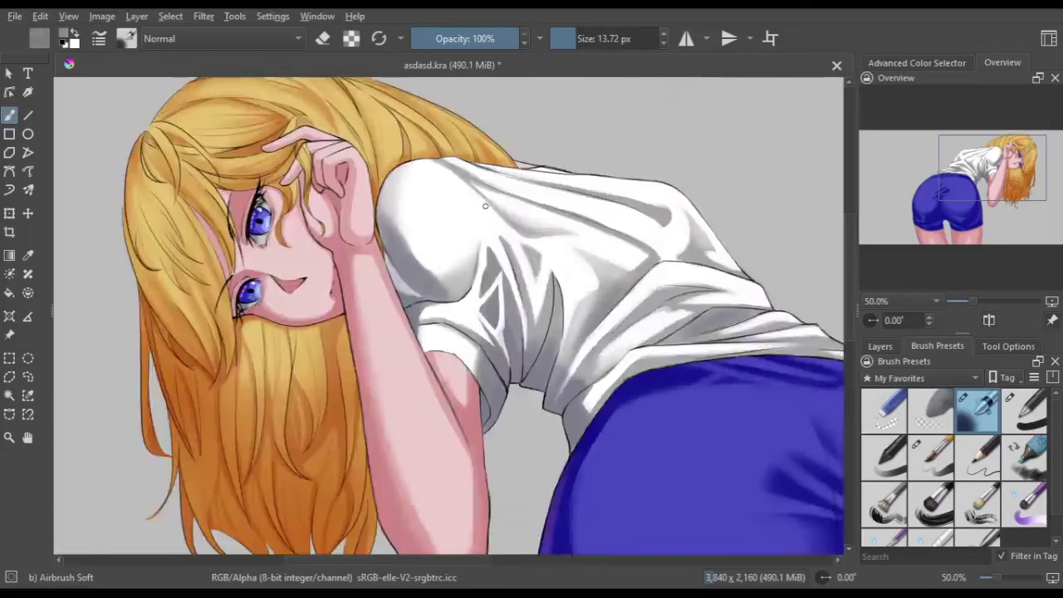
key(m)
key(m)
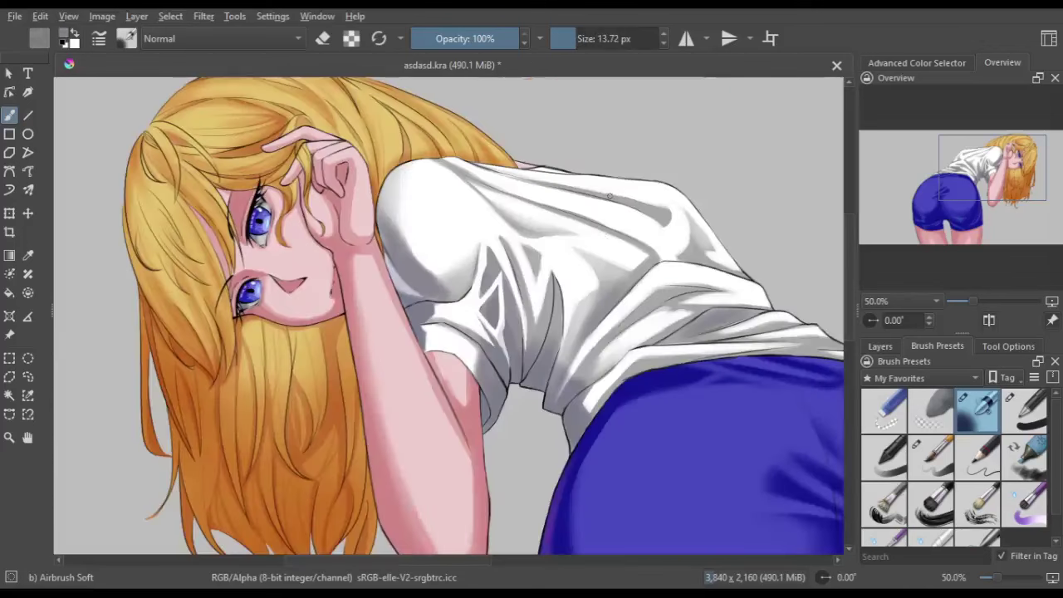
drag(399, 241, 449, 191)
drag(382, 265, 441, 241)
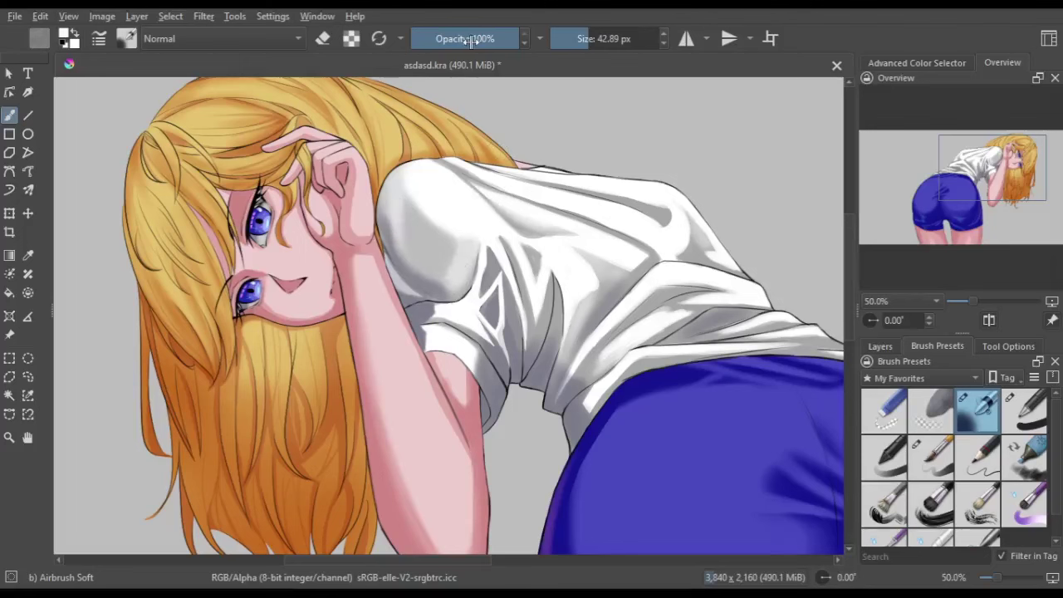
key(m)
drag(440, 303, 502, 274)
key(ctrl+])
key(ctrl+])
key(ctrl+])
mouse_move(490, 345)
mouse_down()
mouse_move(514, 271)
mouse_move(499, 282)
mouse_up()
key(5)
mouse_move(511, 190)
mouse_down()
mouse_move(506, 232)
mouse_move(463, 274)
mouse_move(478, 316)
mouse_up()
key(m)
key(m)
key(bracketleft)
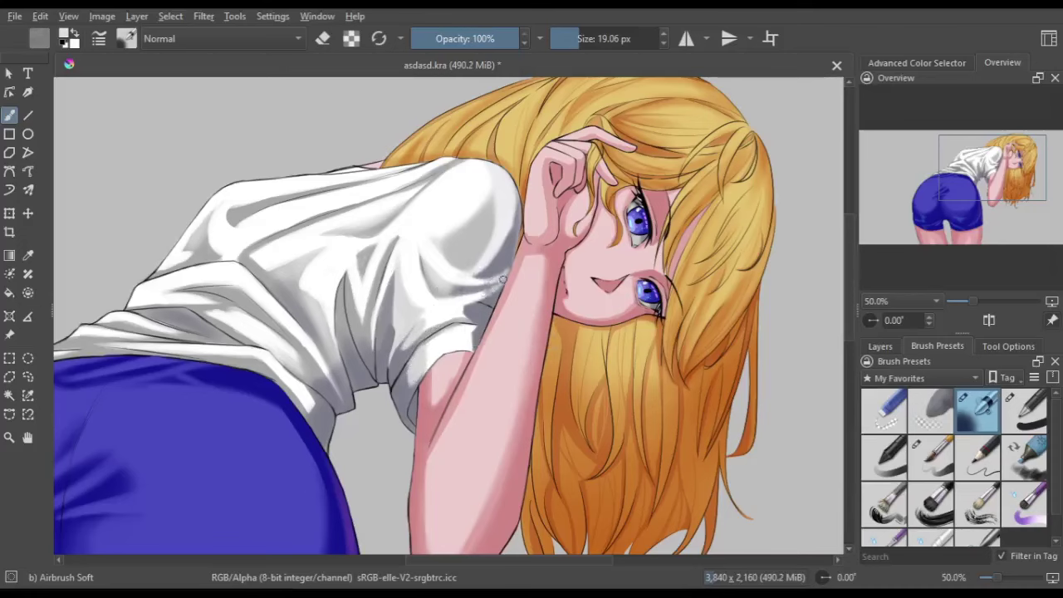
key(m)
key(m)
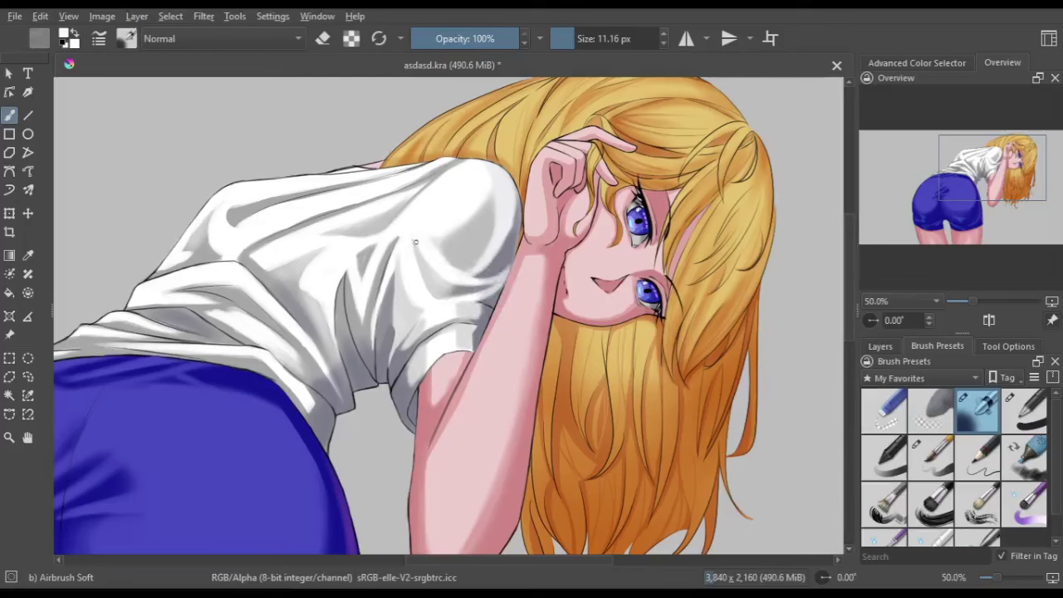
Soften the shirt shading and add faint grey on the lower back and shoulder
mouse_move(323, 295)
mouse_down()
mouse_move(372, 258)
mouse_move(365, 365)
mouse_up()
key(m)
key(m)
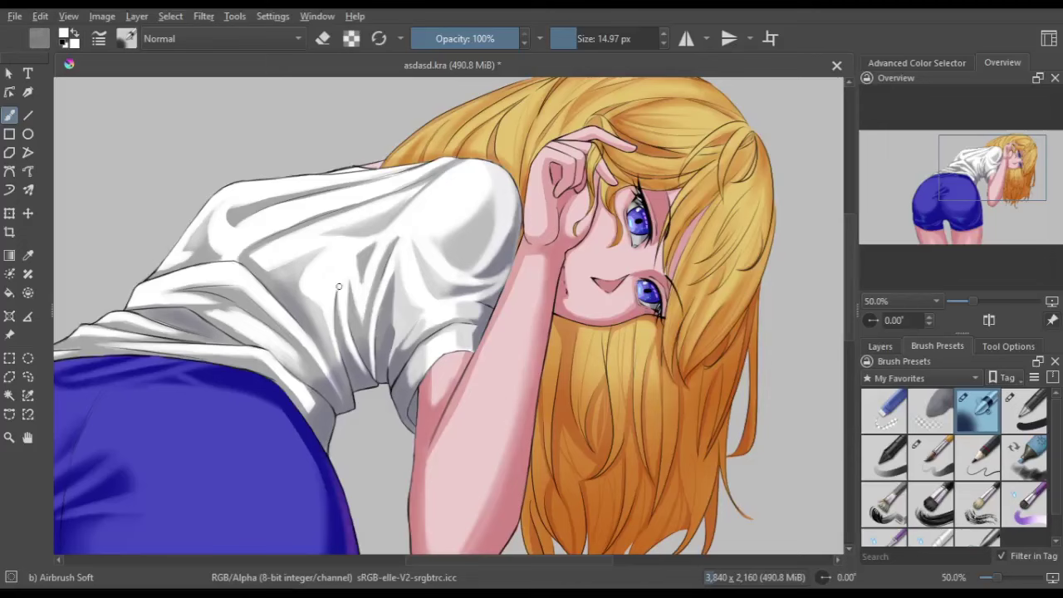
key(m)
drag(620, 339, 658, 332)
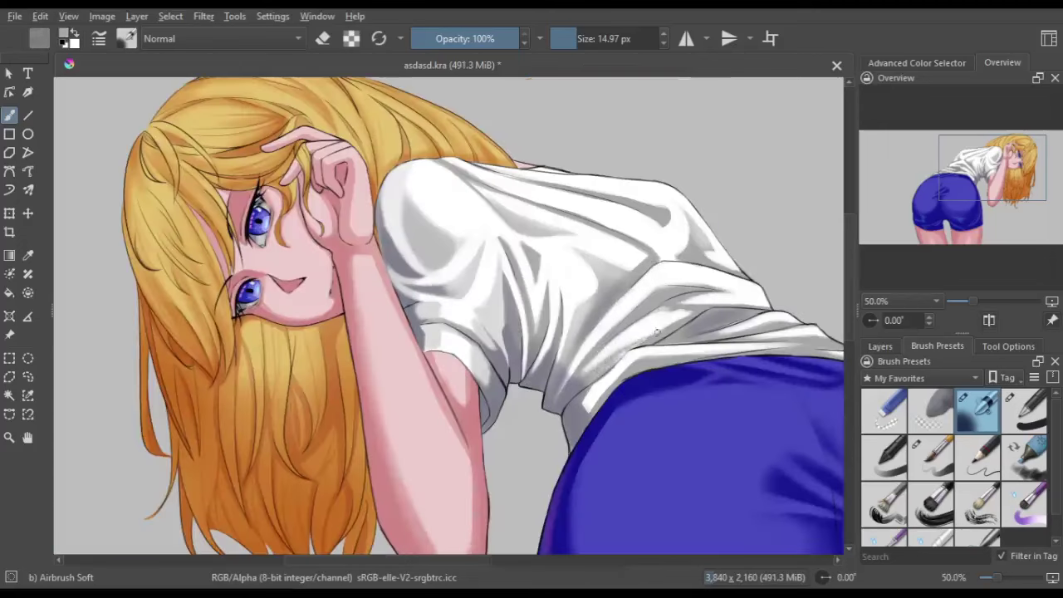
key(m)
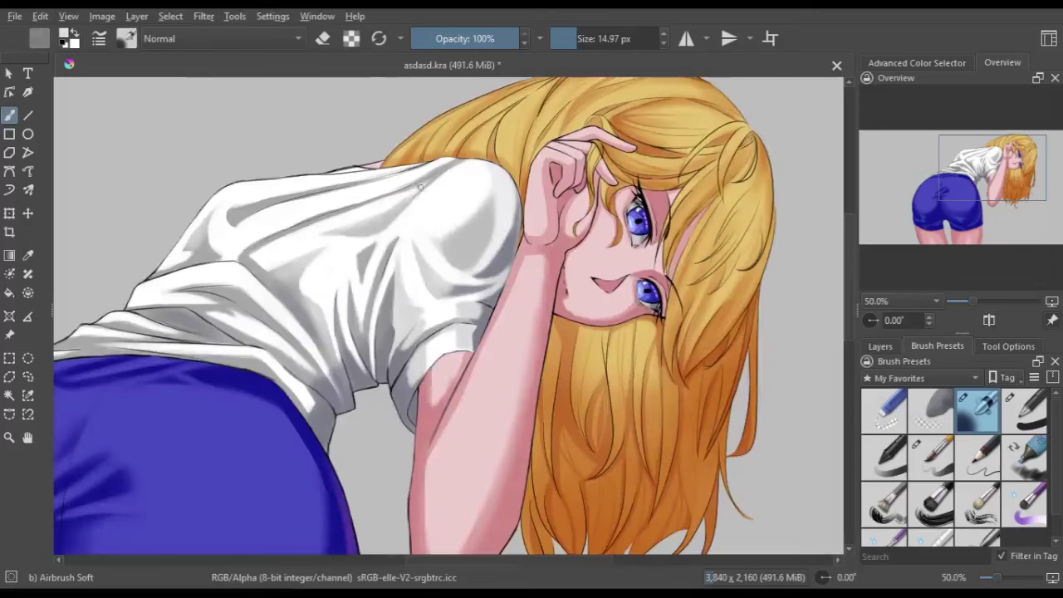
click(420, 187)
key(m)
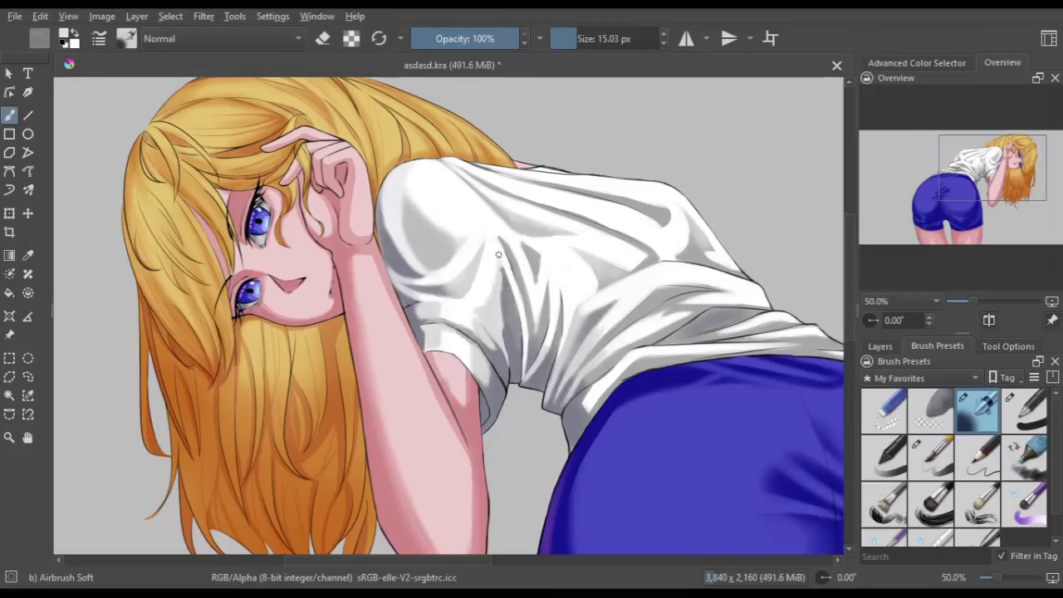
key(m)
drag(451, 230, 478, 136)
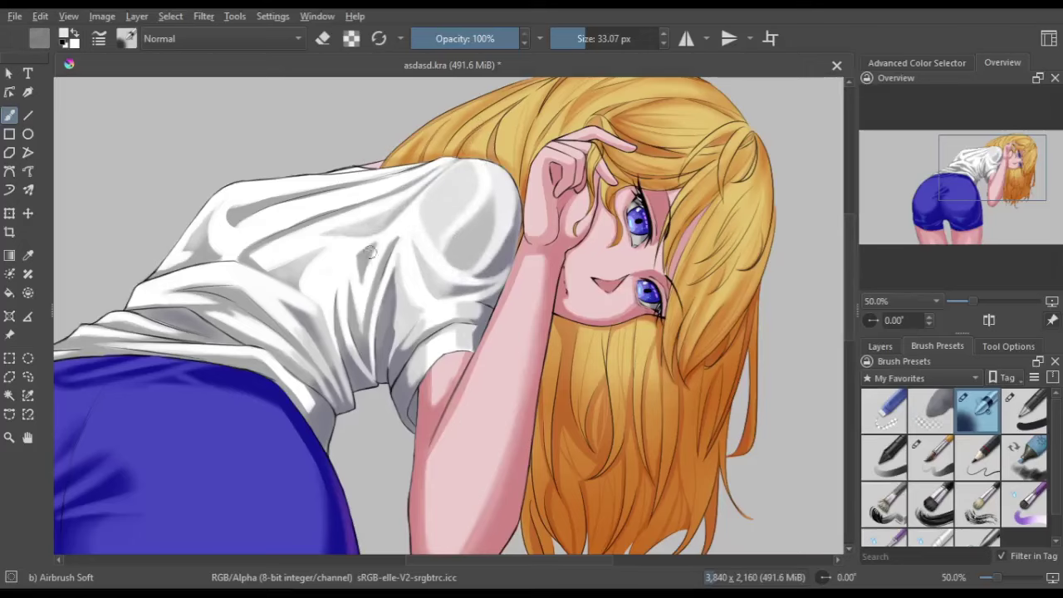
key(bracketleft)
Refine the sleeve with a smaller brush, slightly darkening its lower shading
drag(357, 262, 377, 275)
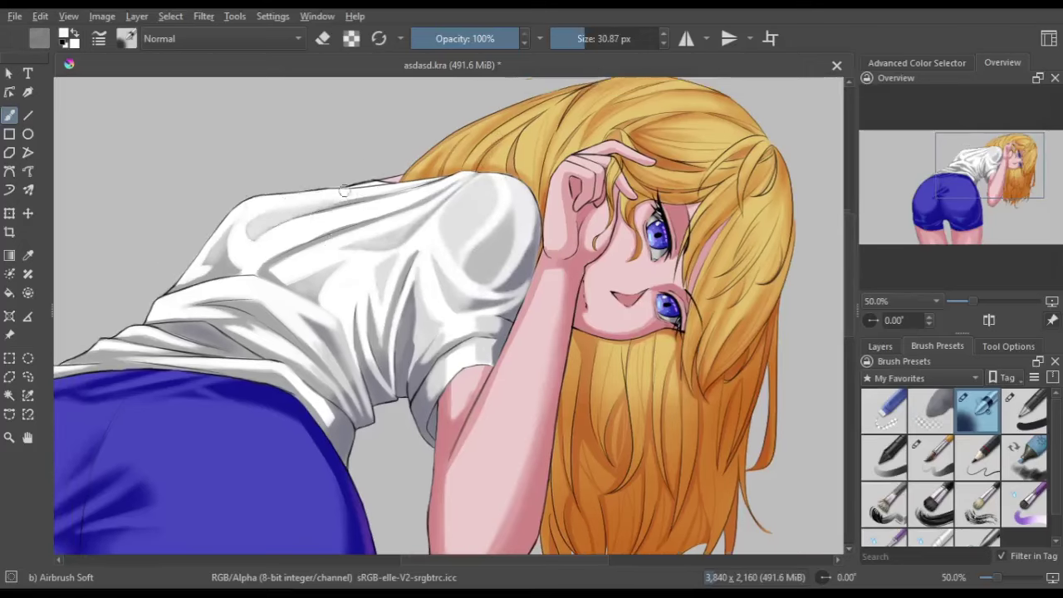
drag(339, 198, 402, 223)
key(bracketleft)
key(bracketleft)
key(bracketleft)
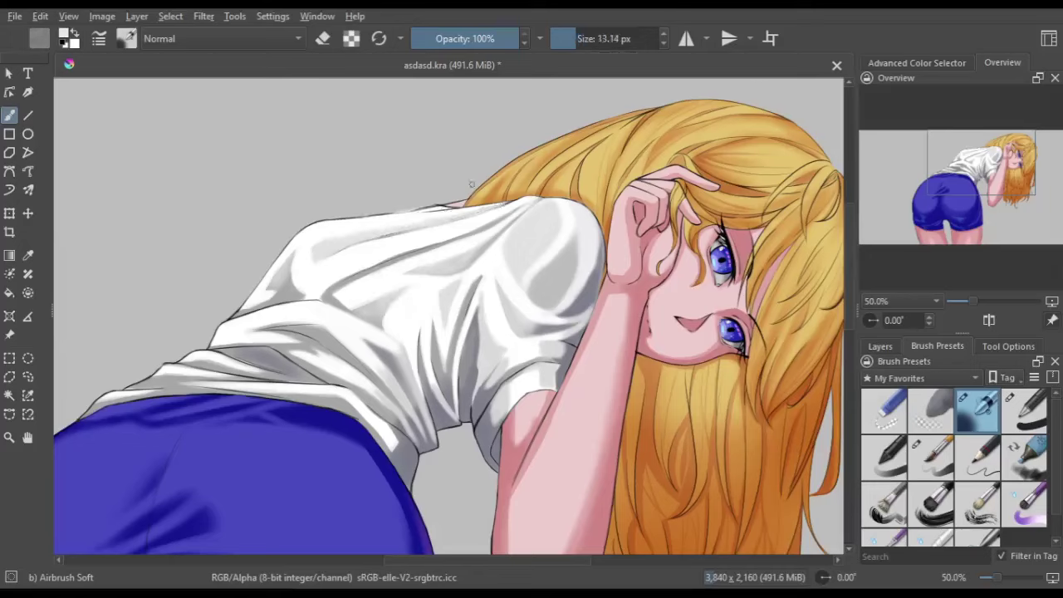
key(bracketright)
key(bracketright)
key(bracketright)
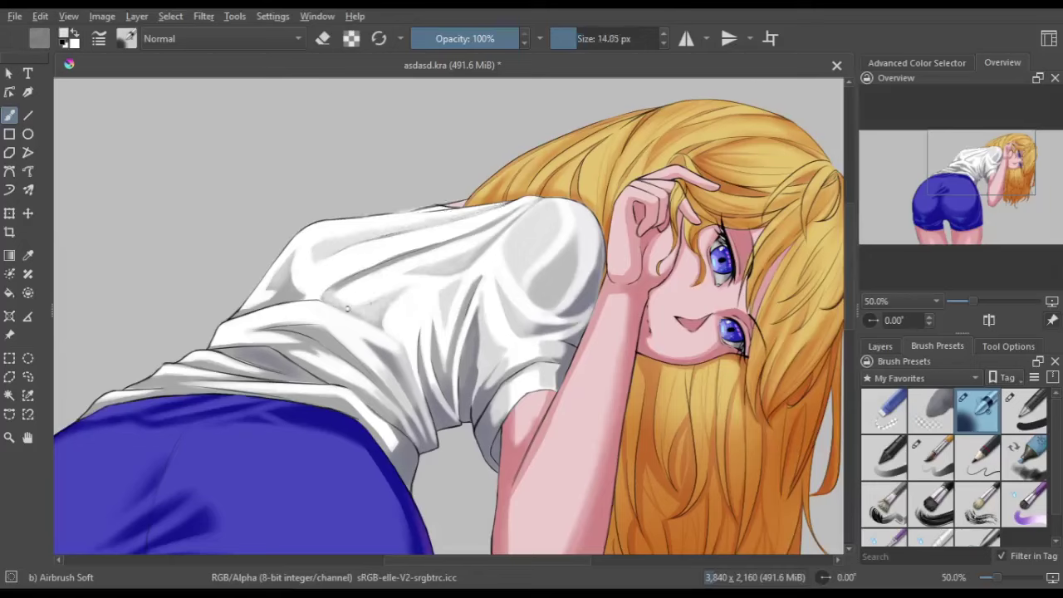
key(m)
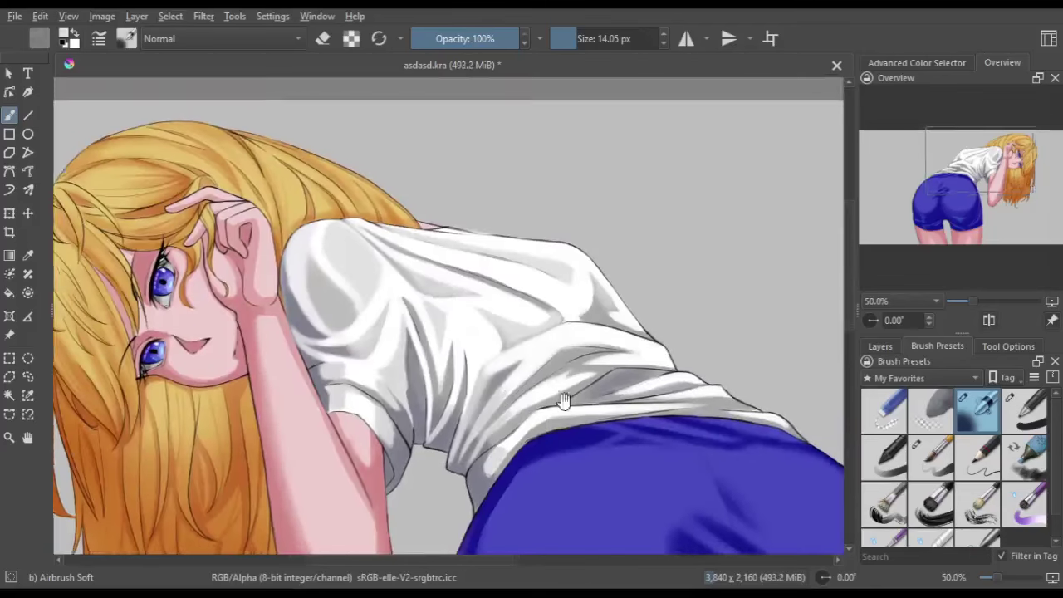
drag(502, 447, 567, 355)
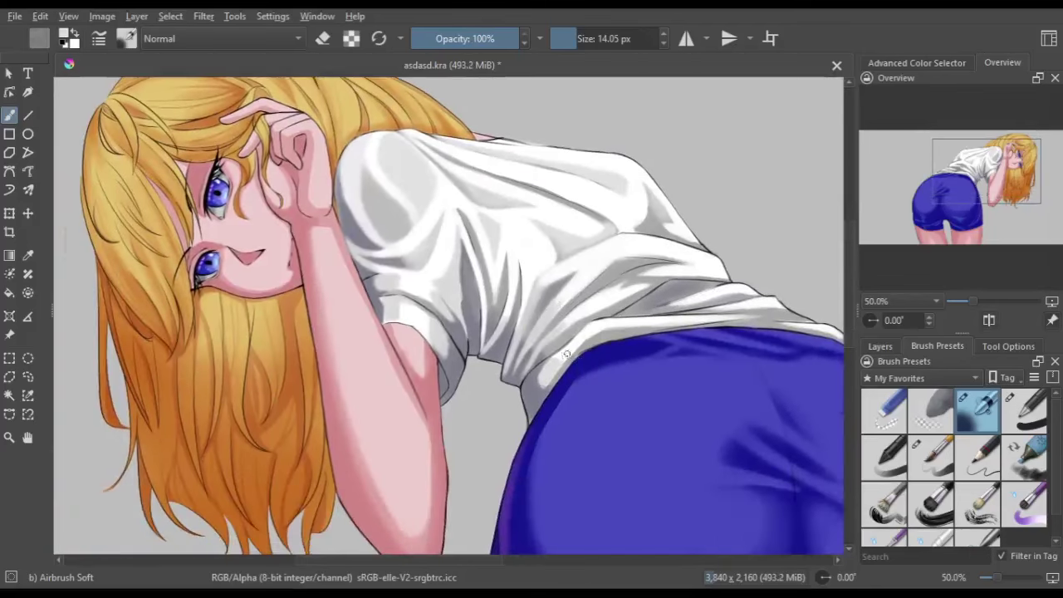
key(bracketright)
key(bracketright)
key(bracketright)
key(m)
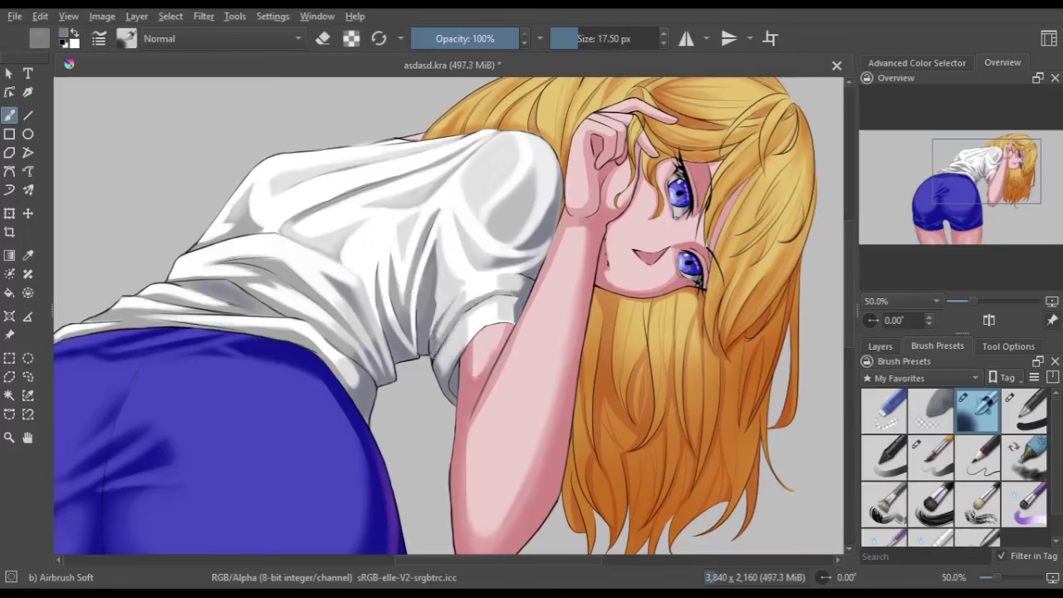
key(m)
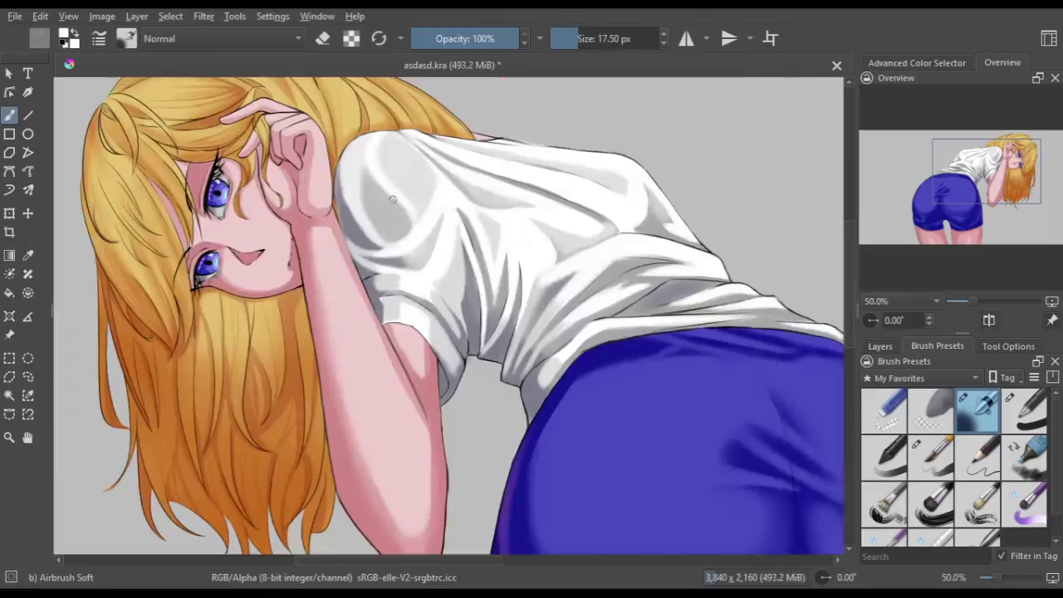
key(m)
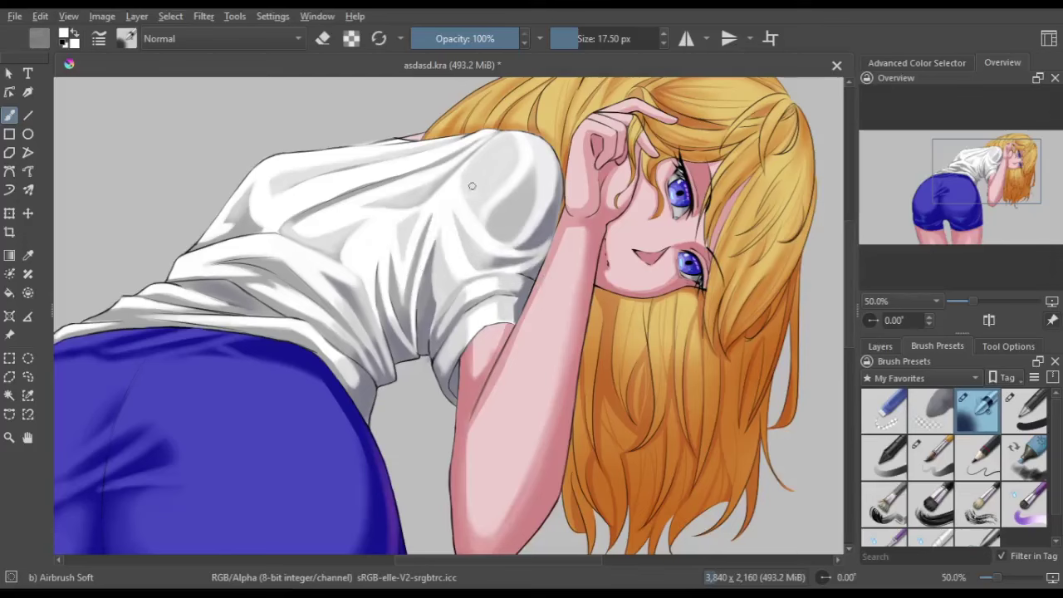
key(m)
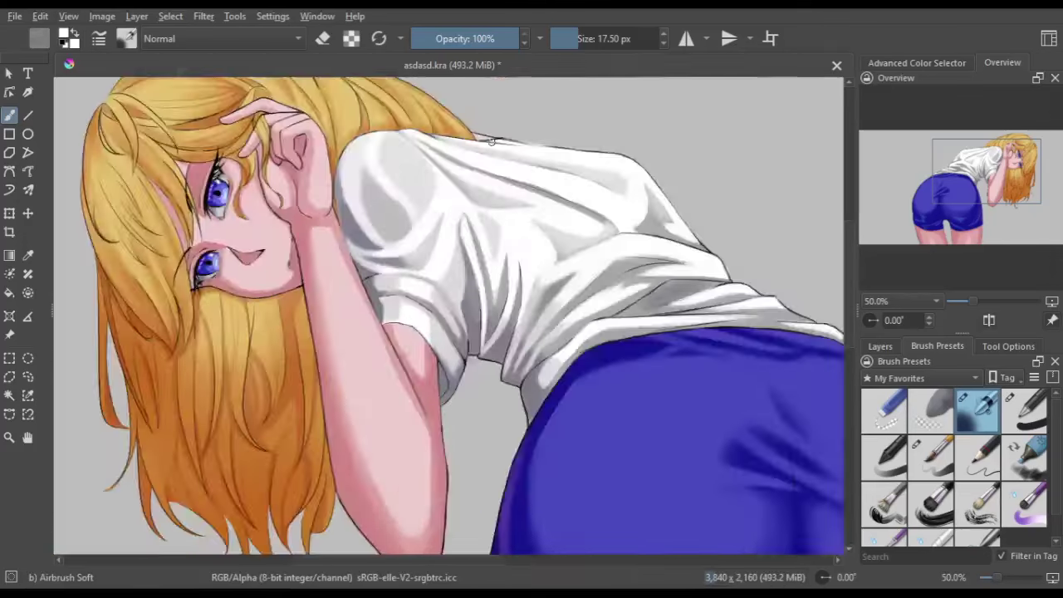
key(m)
drag(495, 147, 444, 185)
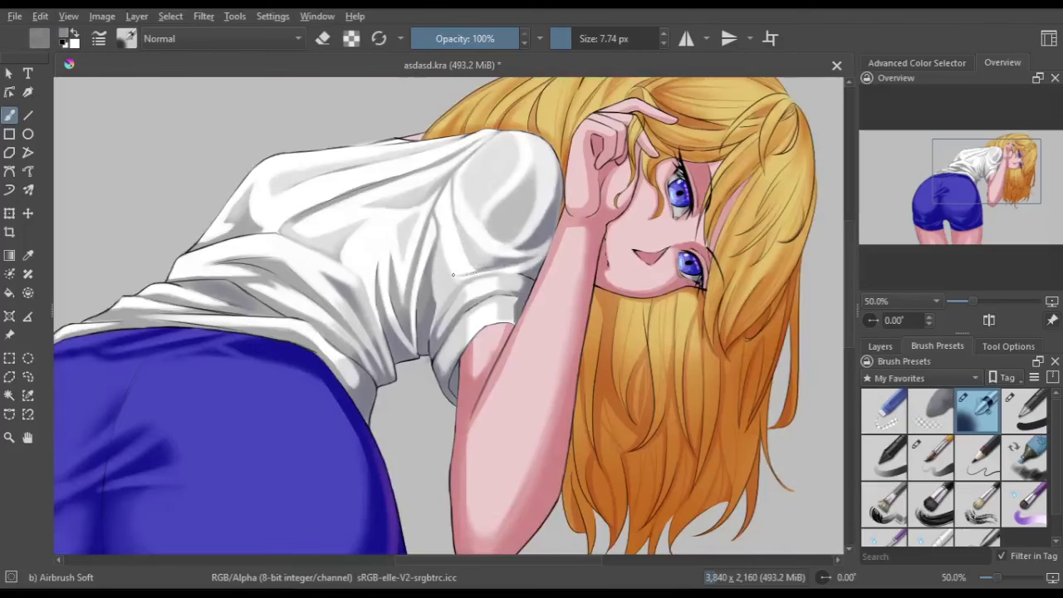
drag(502, 275, 499, 296)
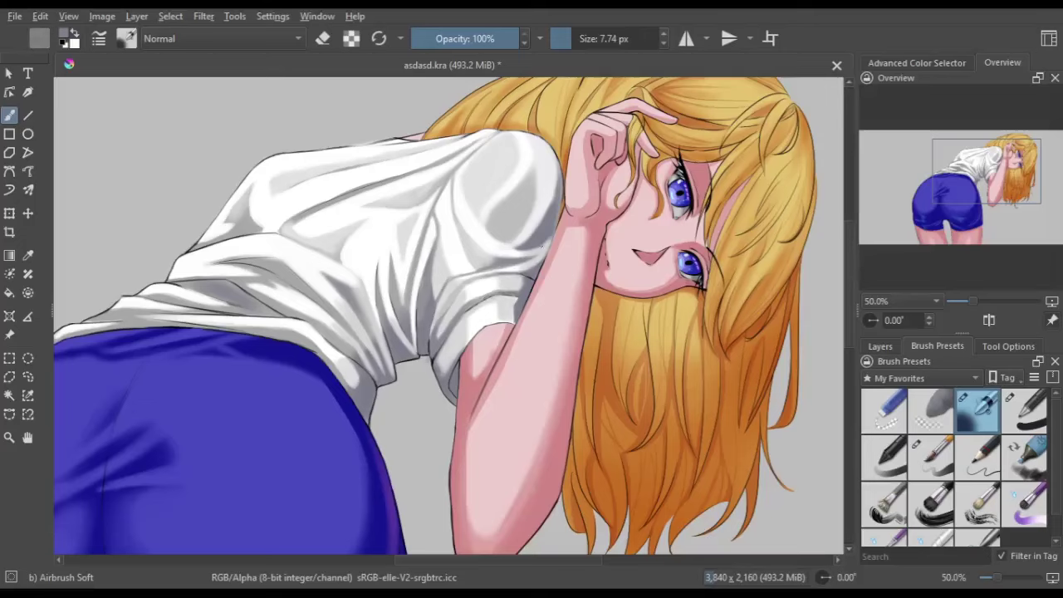
With the Basic-5 hard brush, draw thin grey shading strokes on the shirt using sampled greys
ctrl+click(432, 358)
key(slash)
drag(433, 246, 432, 344)
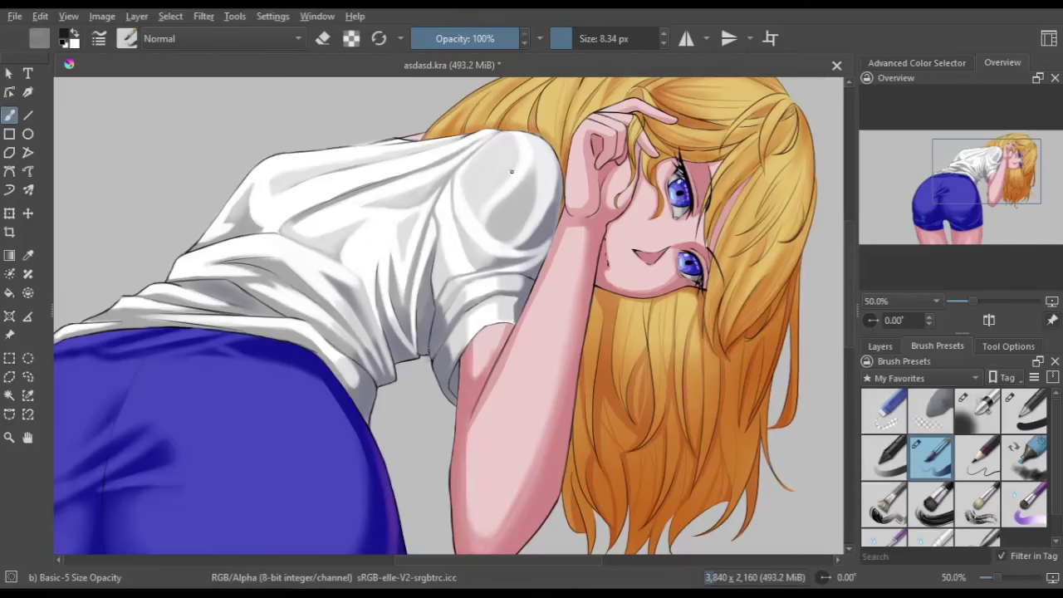
key(m)
drag(503, 244, 513, 363)
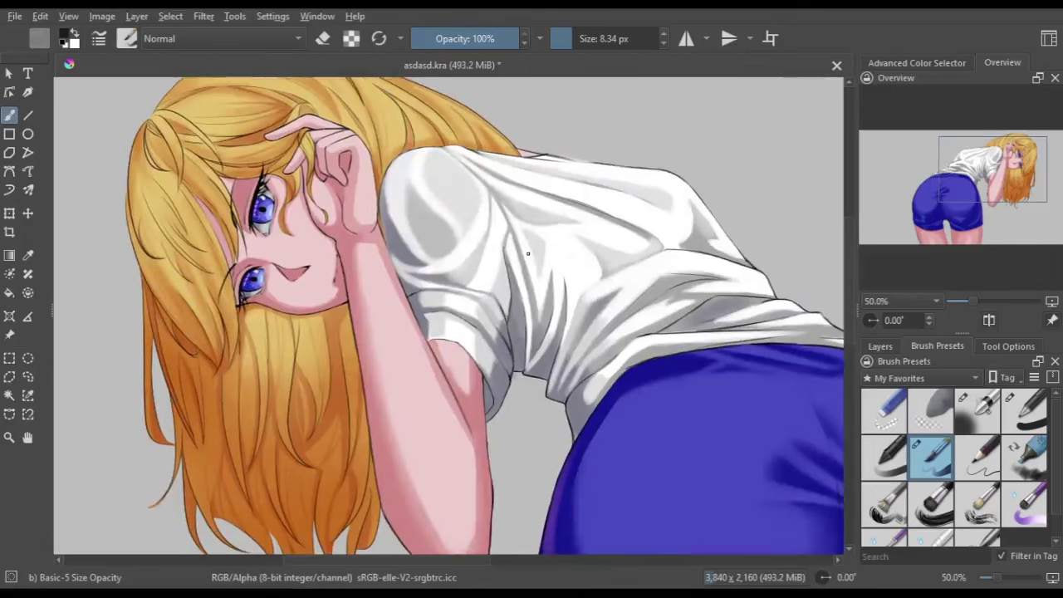
key(m)
ctrl+click(411, 378)
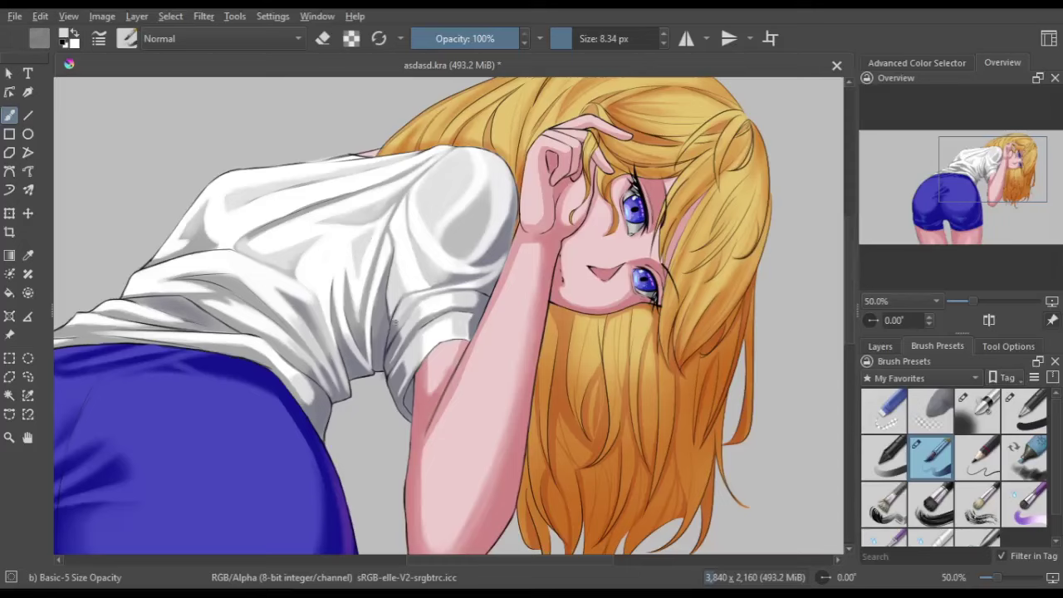
ctrl+click(409, 309)
drag(391, 297, 389, 317)
ctrl+click(402, 304)
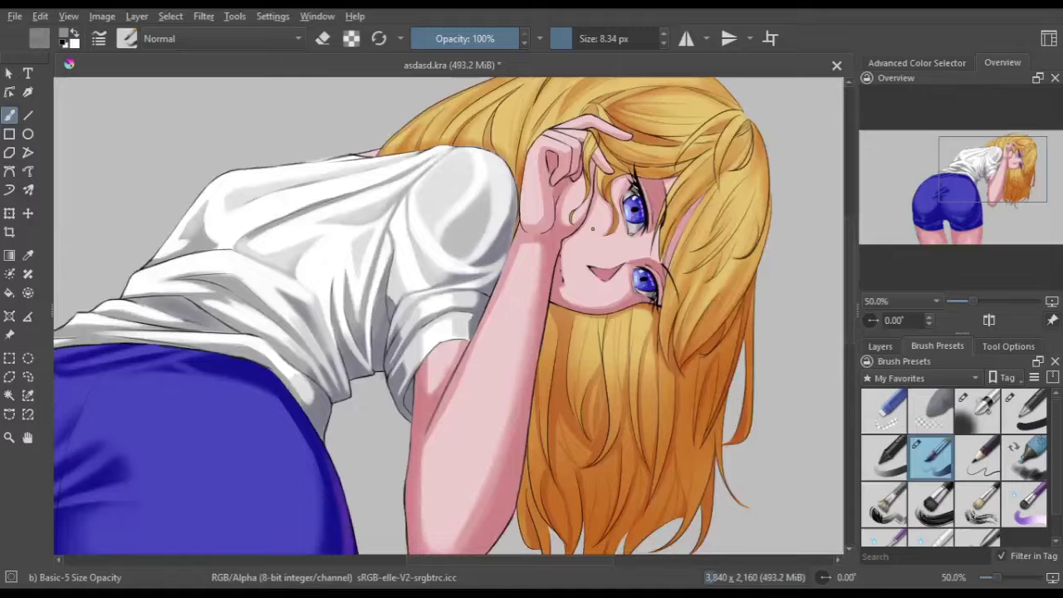
scroll(602, 207, down, 2)
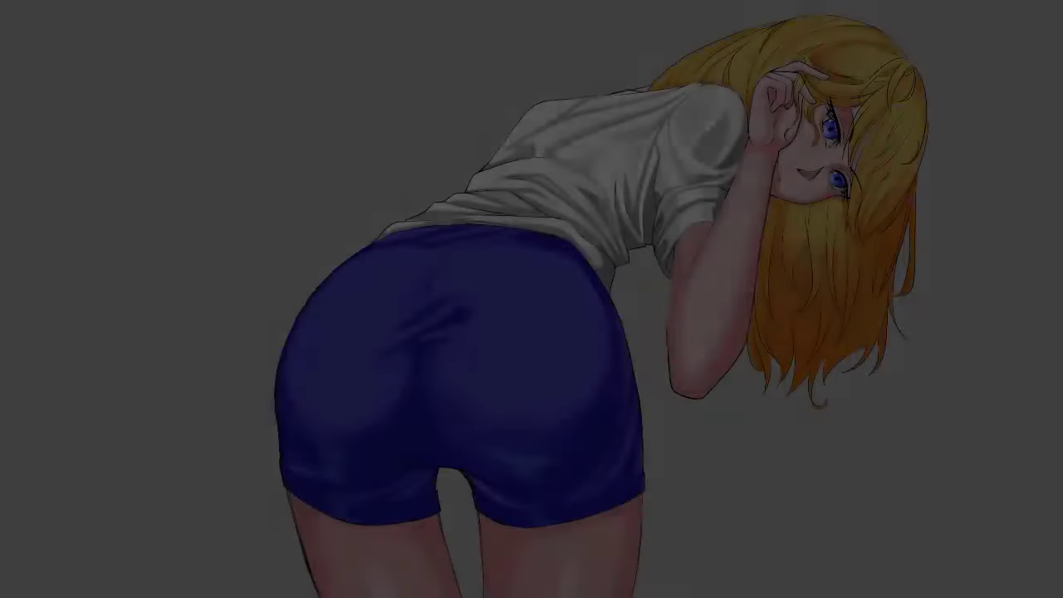